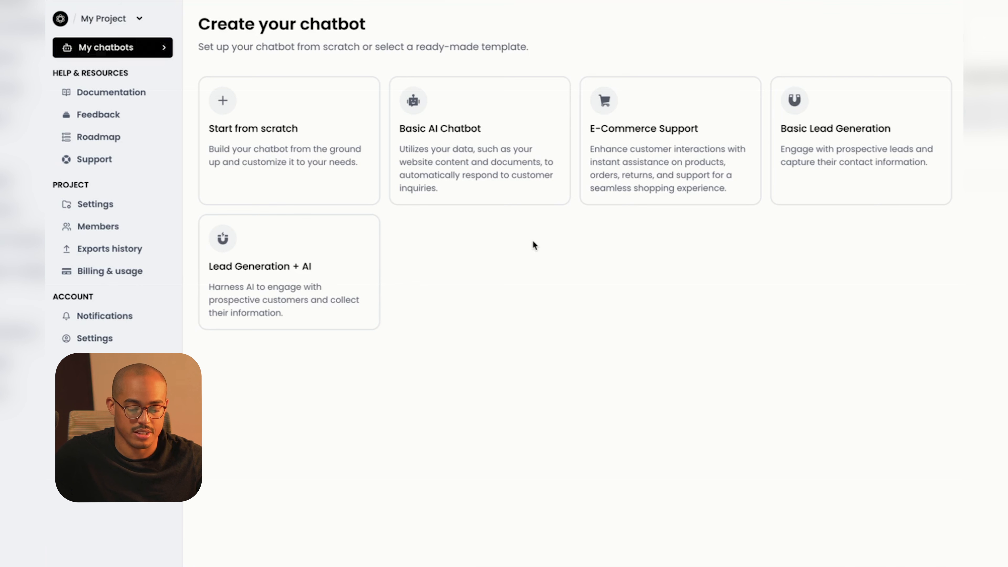
Create a new chatbot from scratch named 'Dogs on Wheels'.
click(307, 167)
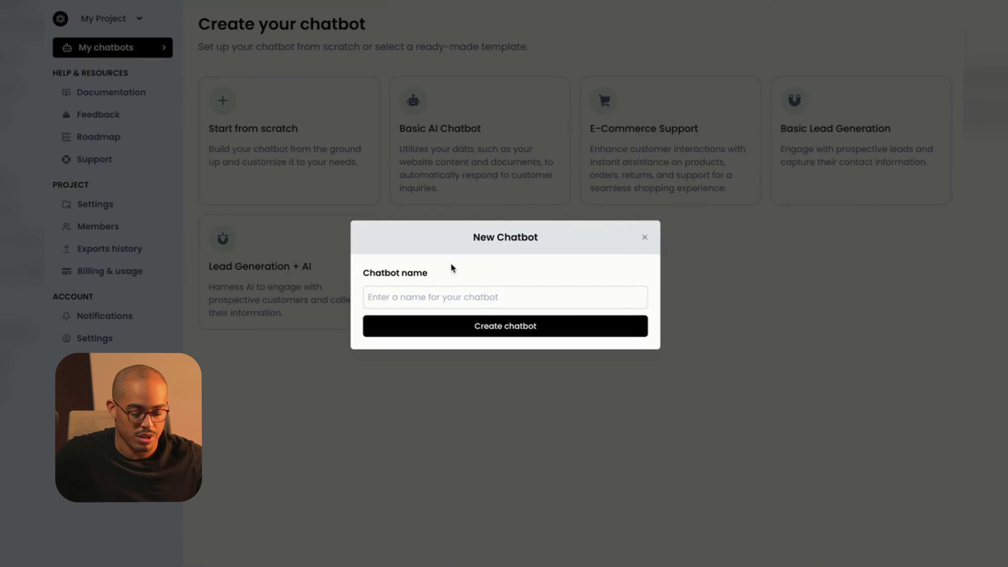
click(458, 289)
text(D)
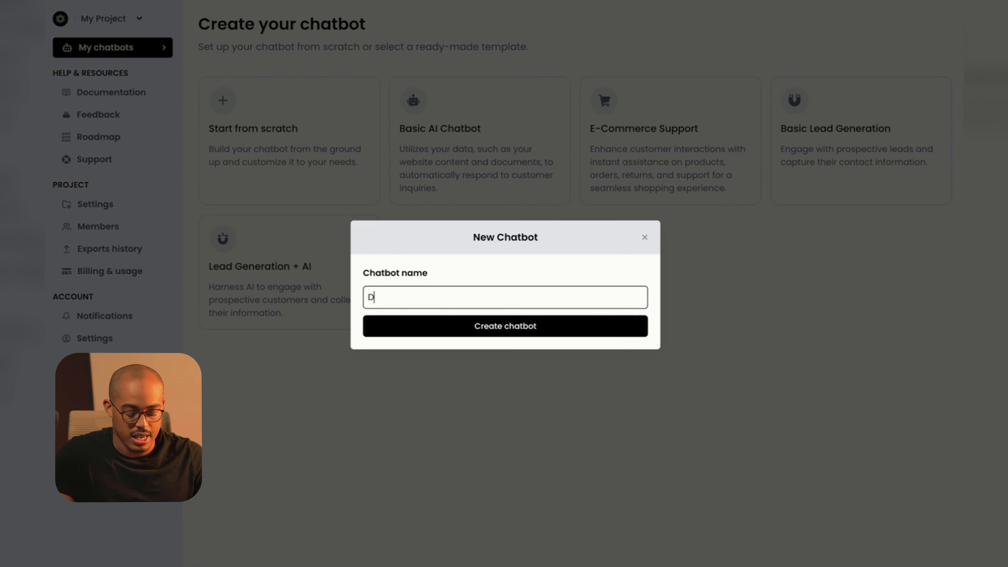
text(ogs)
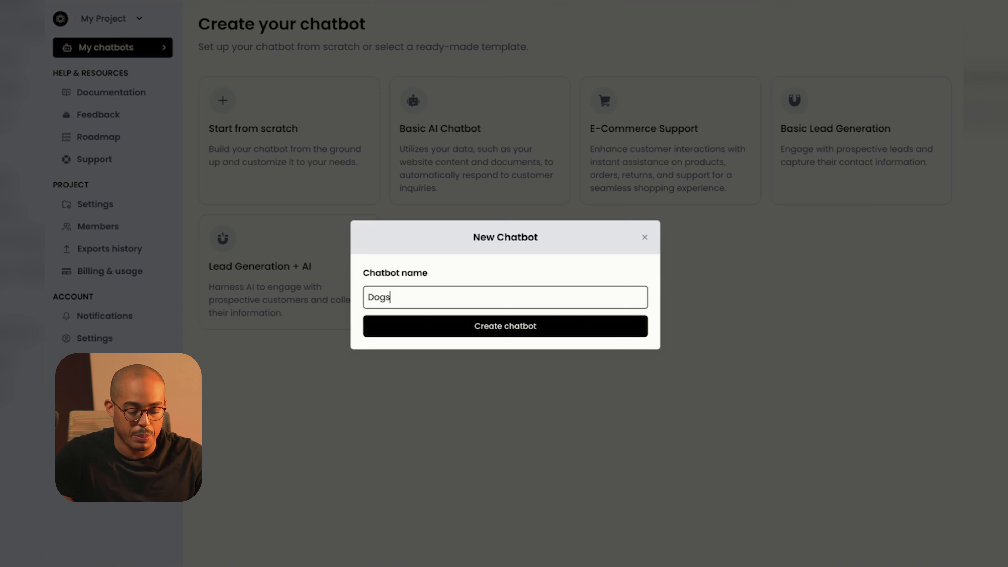
text( on Wheels)
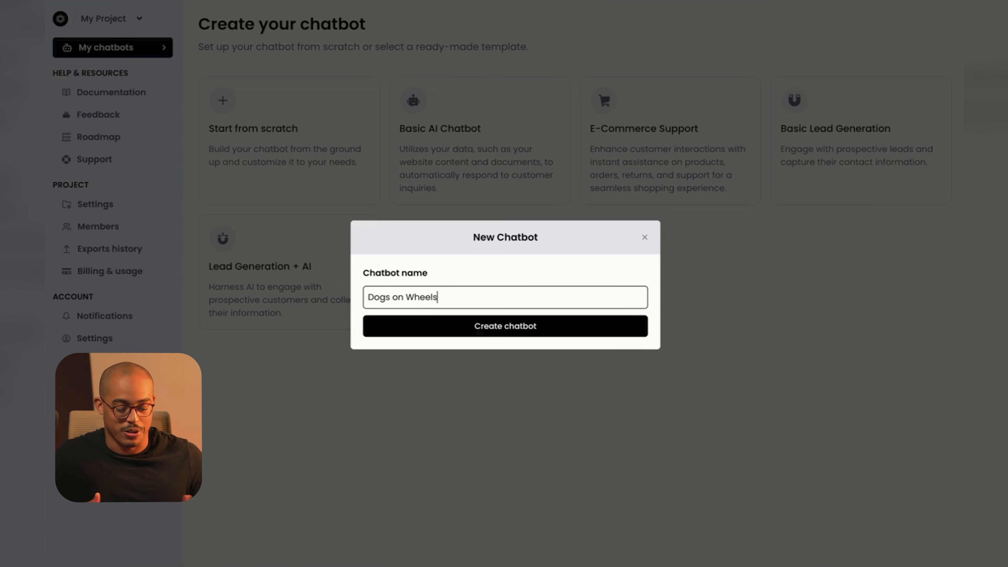
click(484, 333)
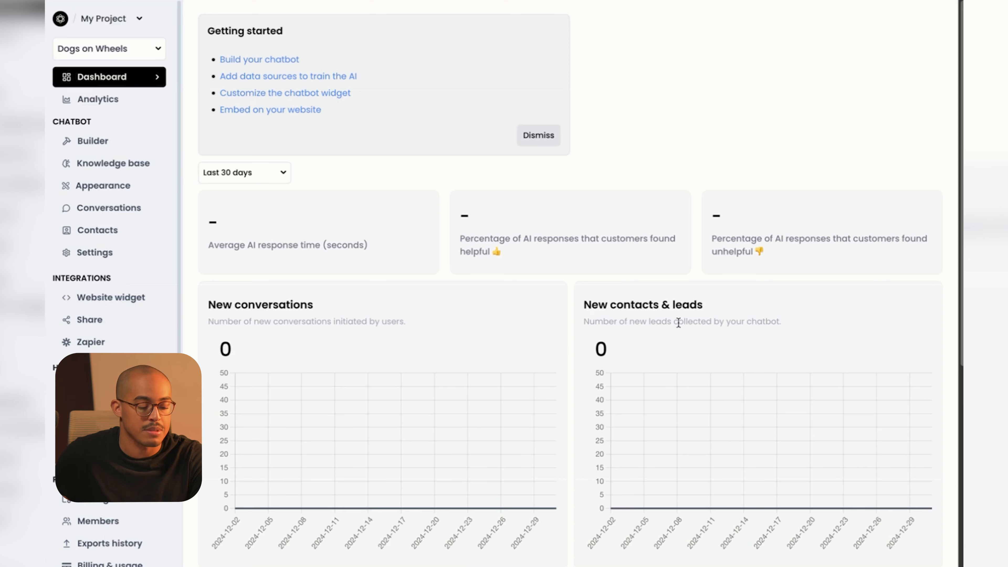
Go from the chatbot's Analytics to the Builder, showing a Draft flow with only START.
click(110, 101)
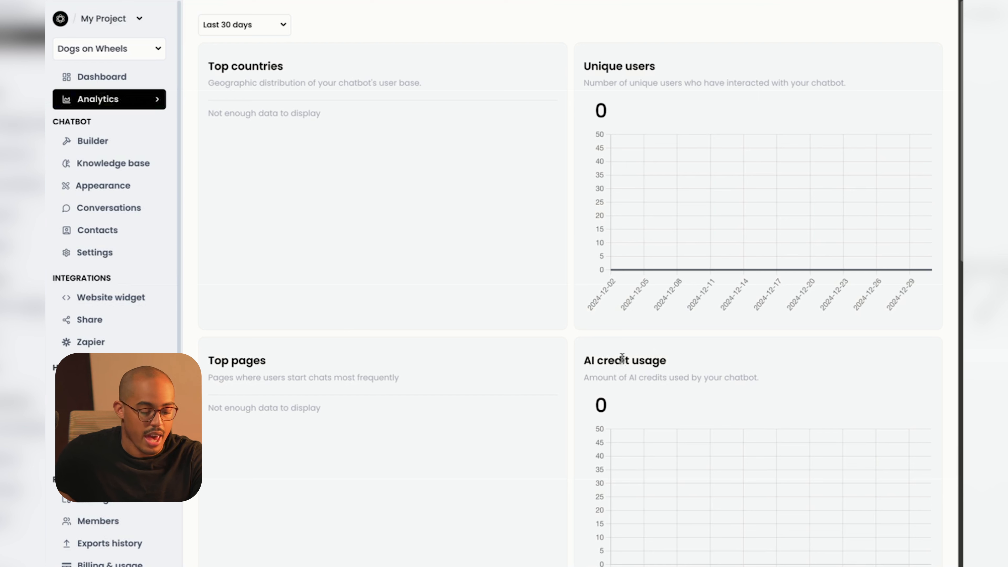
drag(596, 365, 652, 362)
click(652, 362)
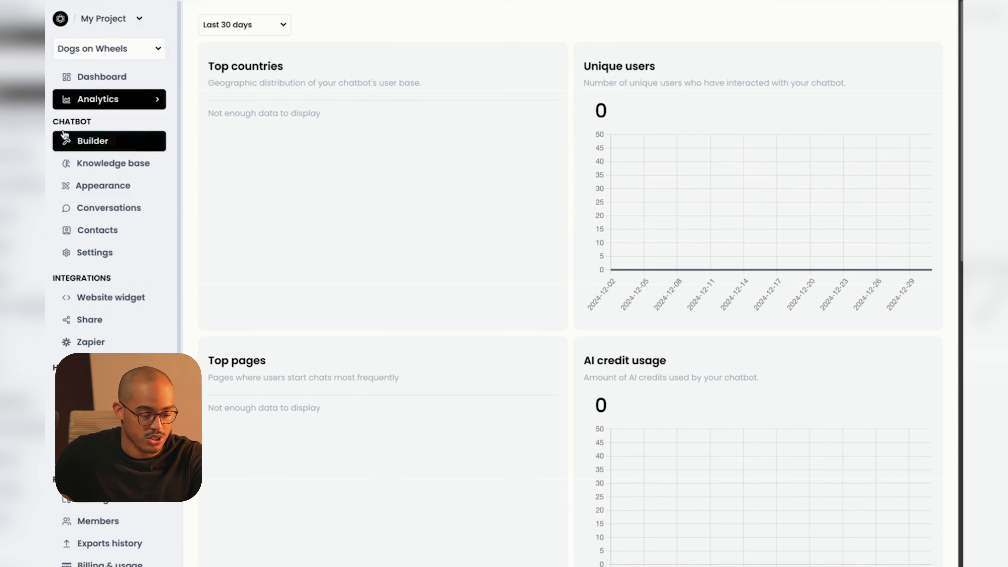
click(79, 141)
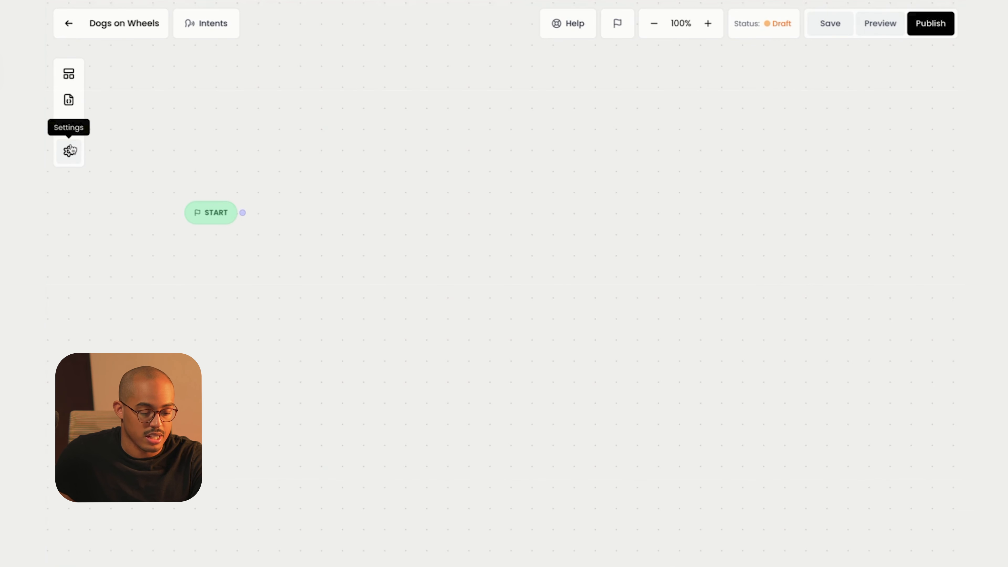
Browse the block types in the Blocks panel, then return to the Dogs on Wheels dashboard.
click(68, 73)
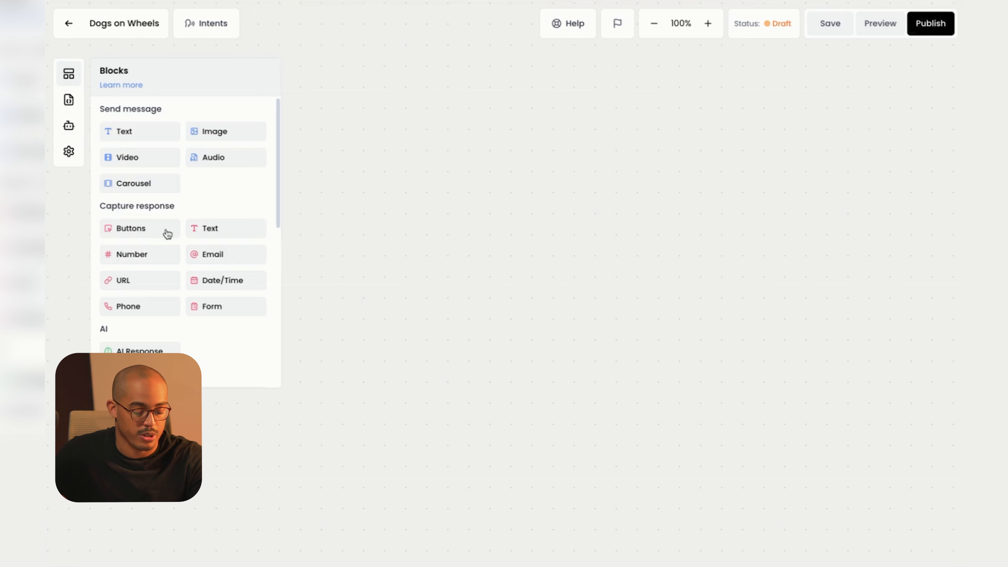
scroll(168, 234, down, 2)
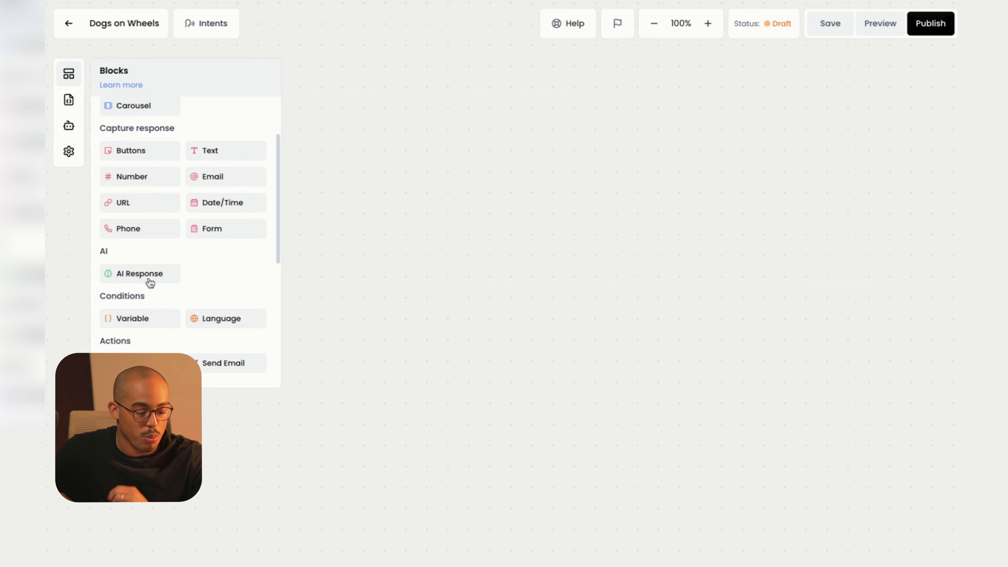
click(69, 24)
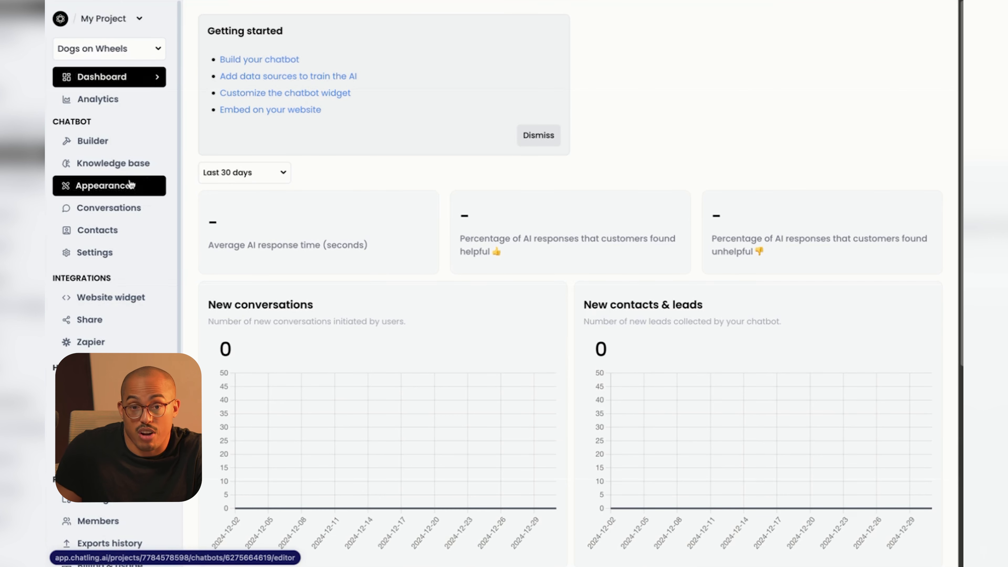
Open the empty Knowledge base and begin adding a new data source.
click(108, 170)
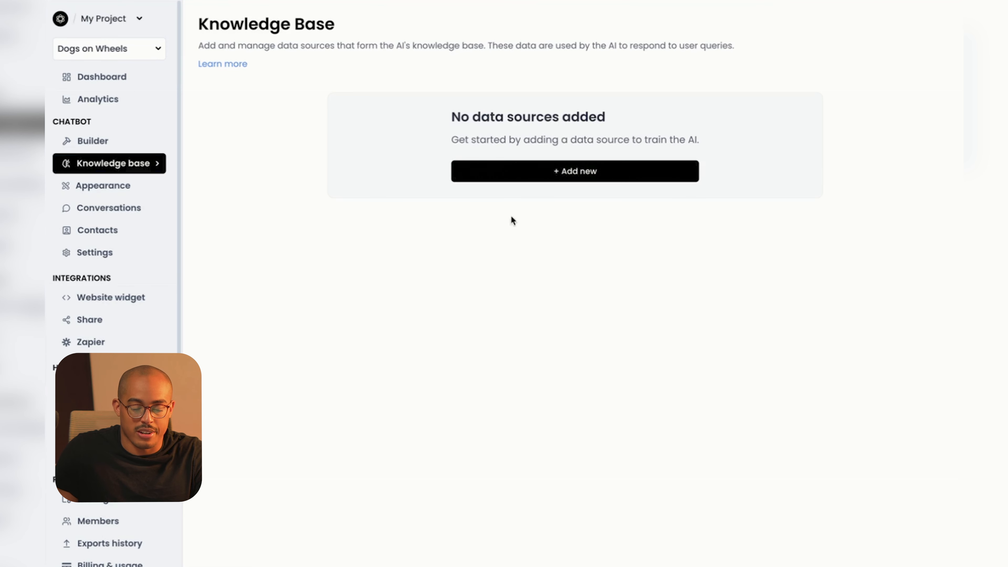
click(582, 167)
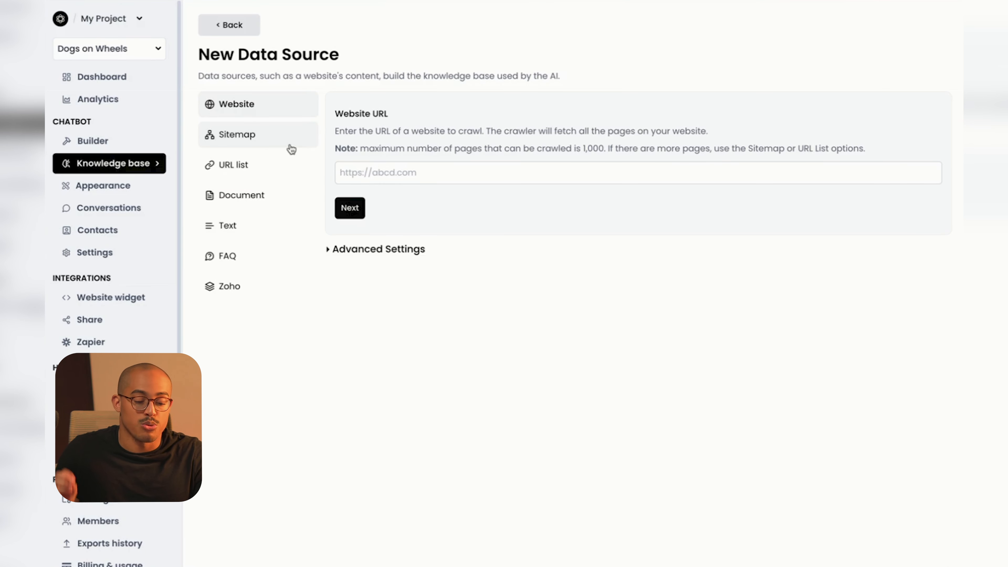
Upload 'Dogs on Wheels - Chatling Doc.docx' as a Document source and submit it for training.
click(271, 204)
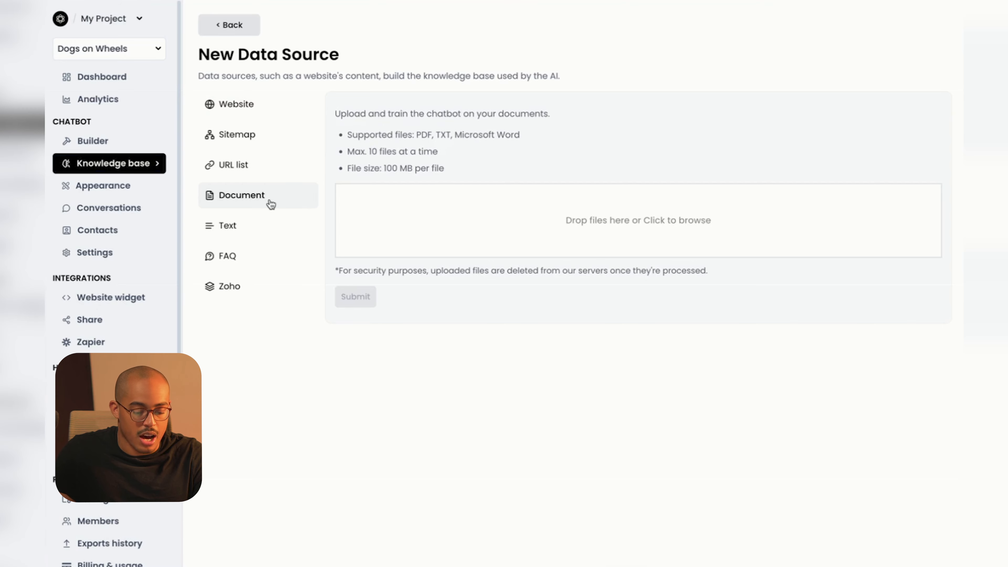
click(612, 212)
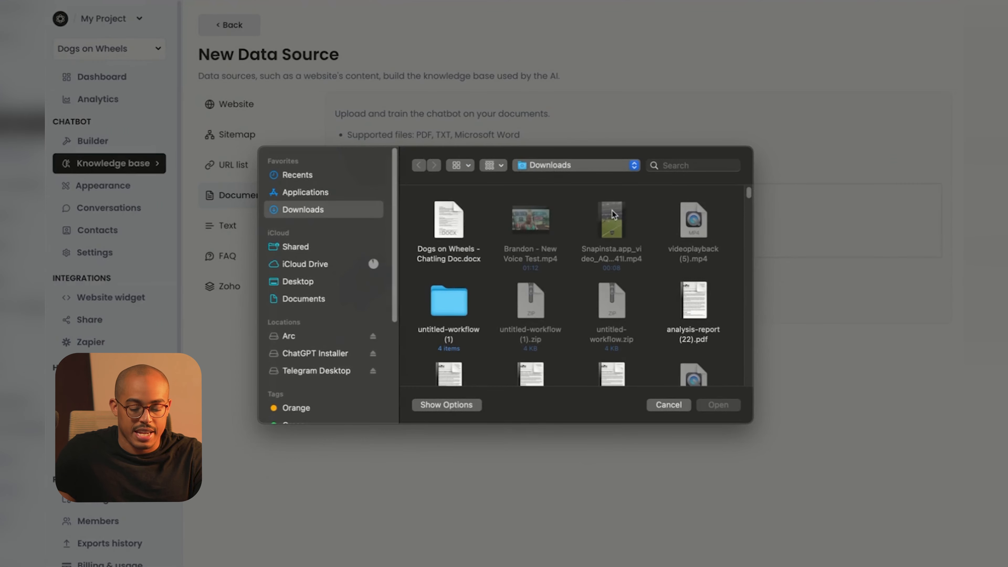
click(445, 234)
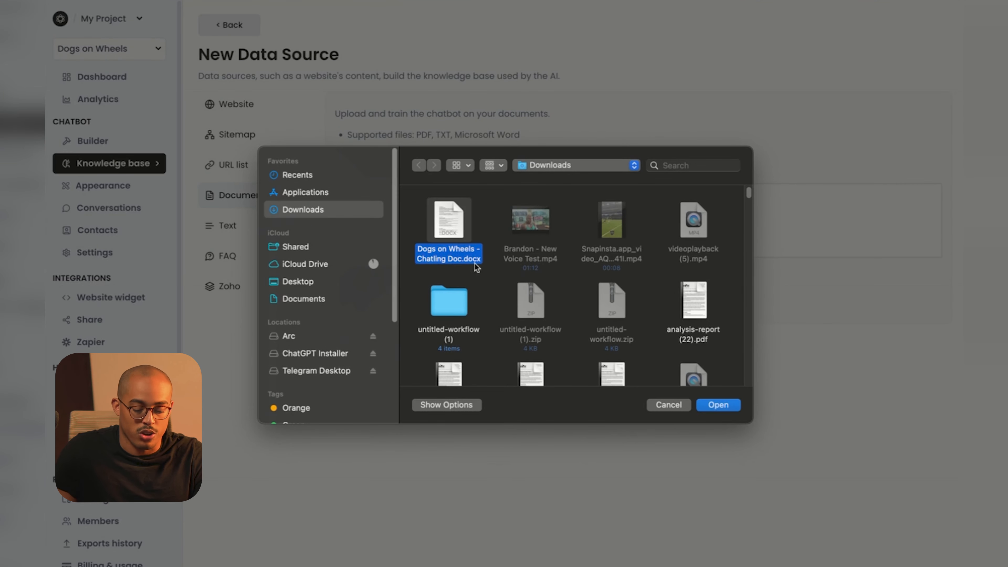
click(720, 406)
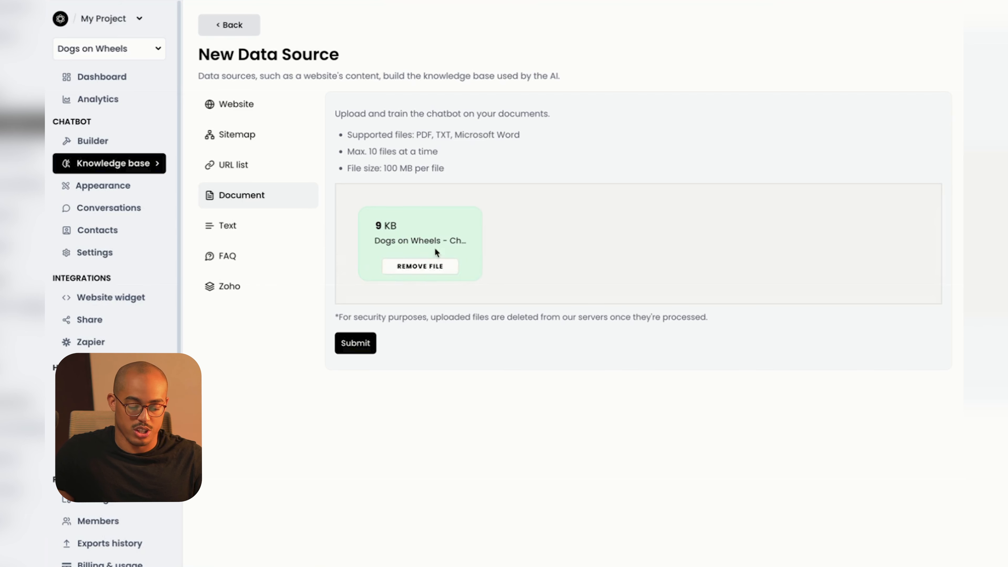
click(372, 347)
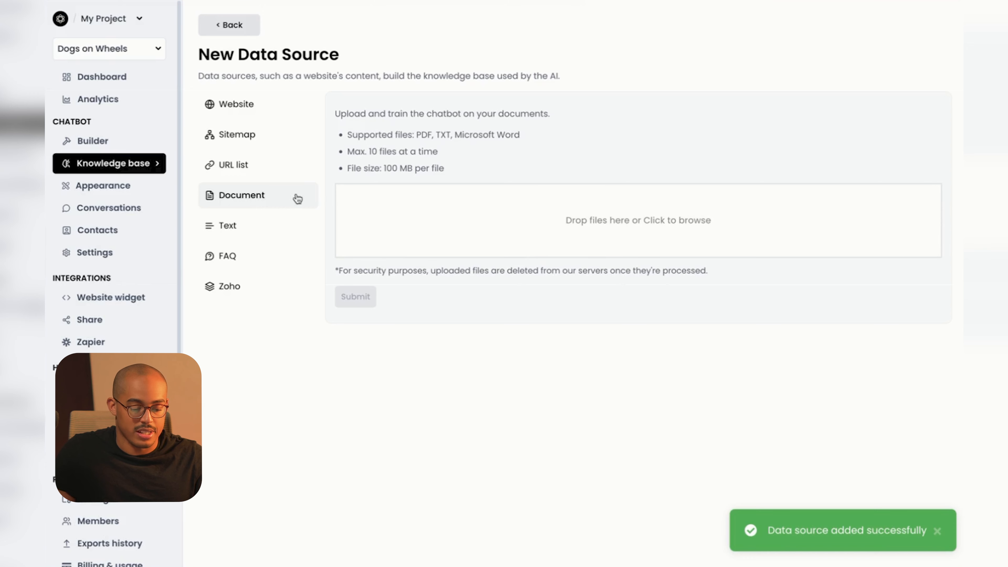
Check the uploaded document is listed as pending in the Knowledge base, then open the Builder.
click(114, 163)
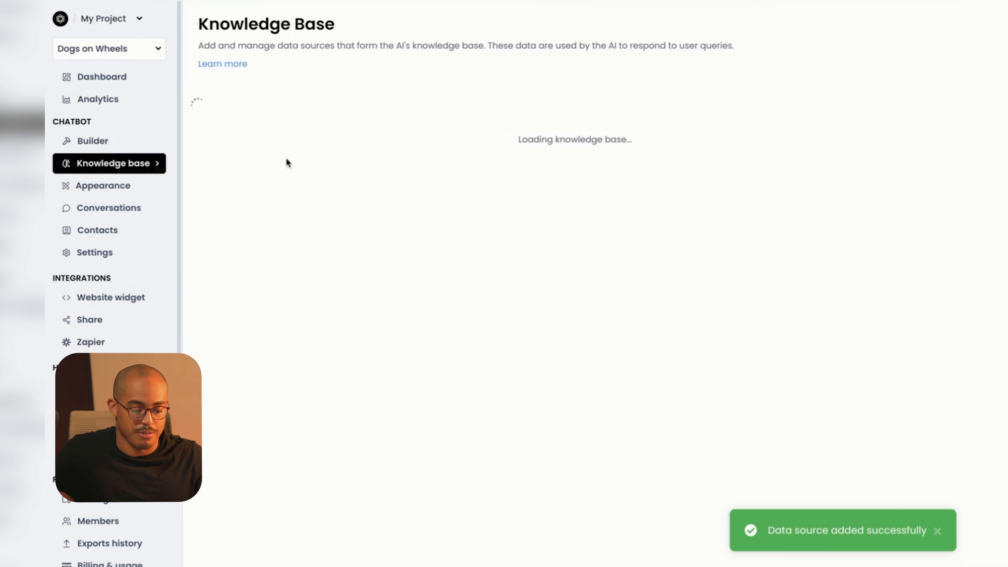
double_click(276, 189)
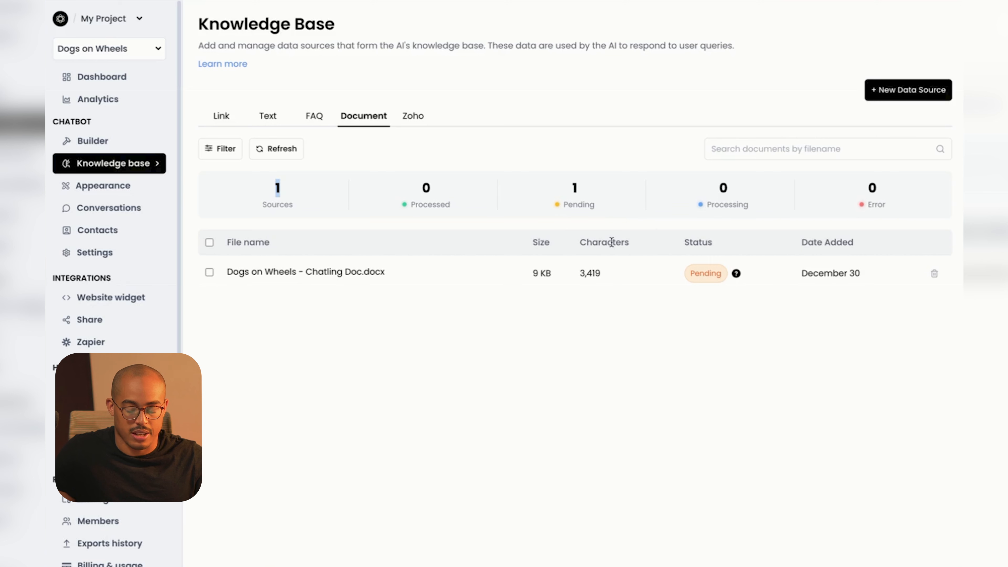
click(900, 95)
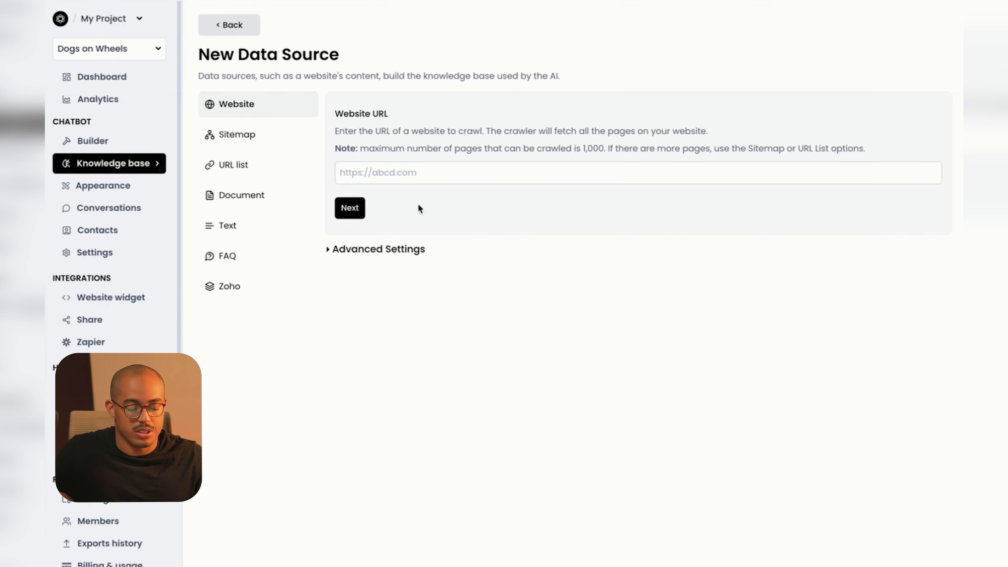
click(117, 163)
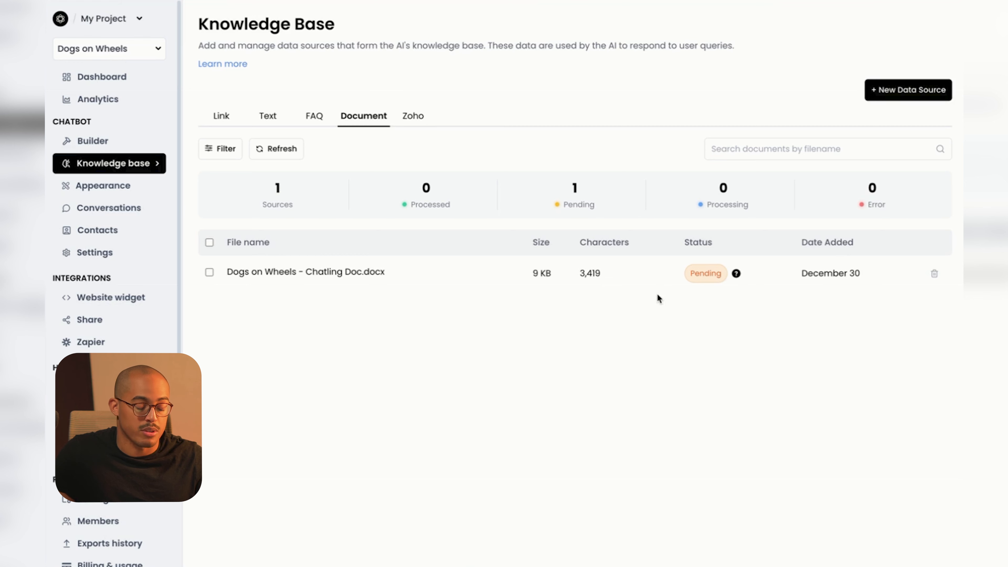
click(87, 141)
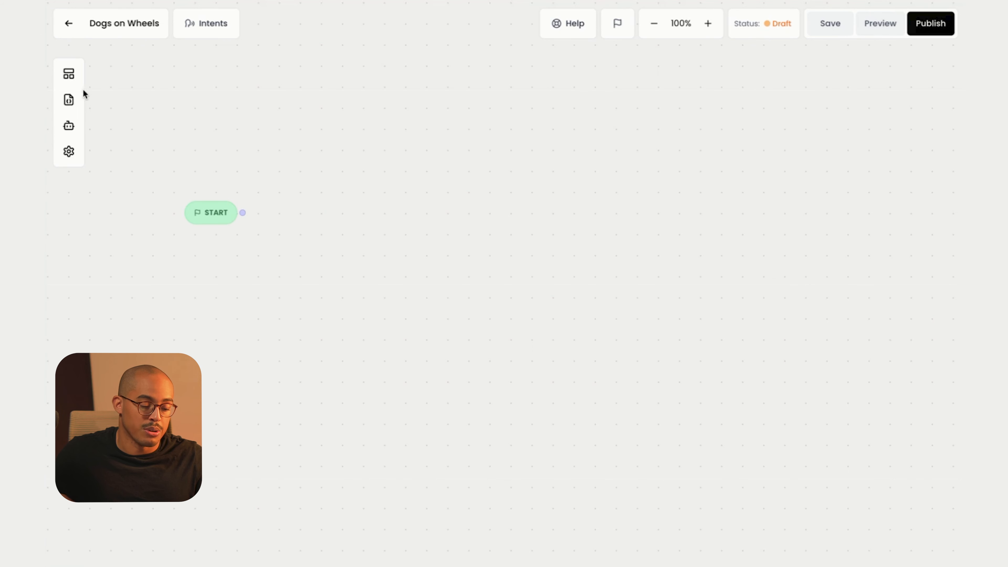
Add a Text message block to the flow as Group #1, positioned near START.
click(72, 79)
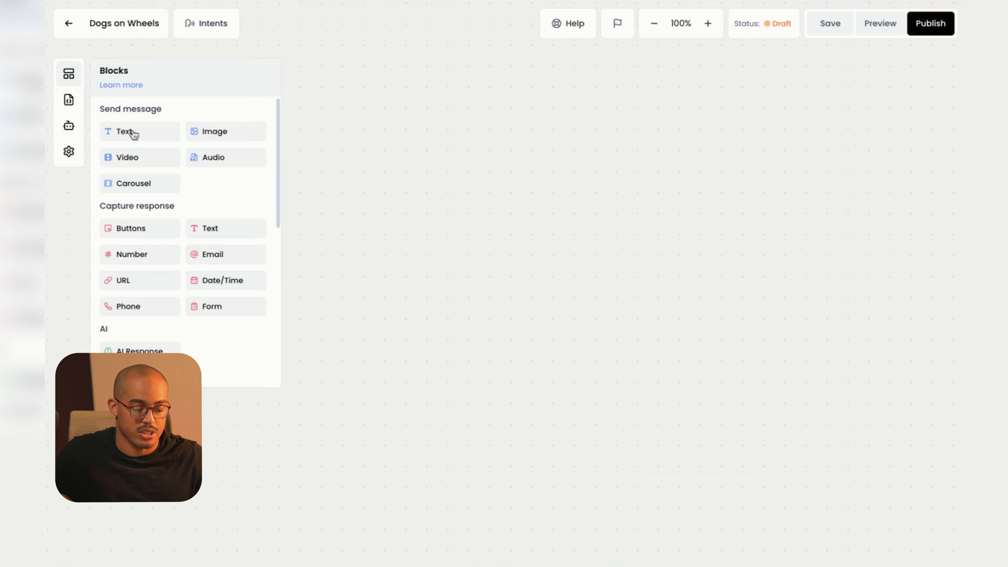
drag(129, 135, 367, 198)
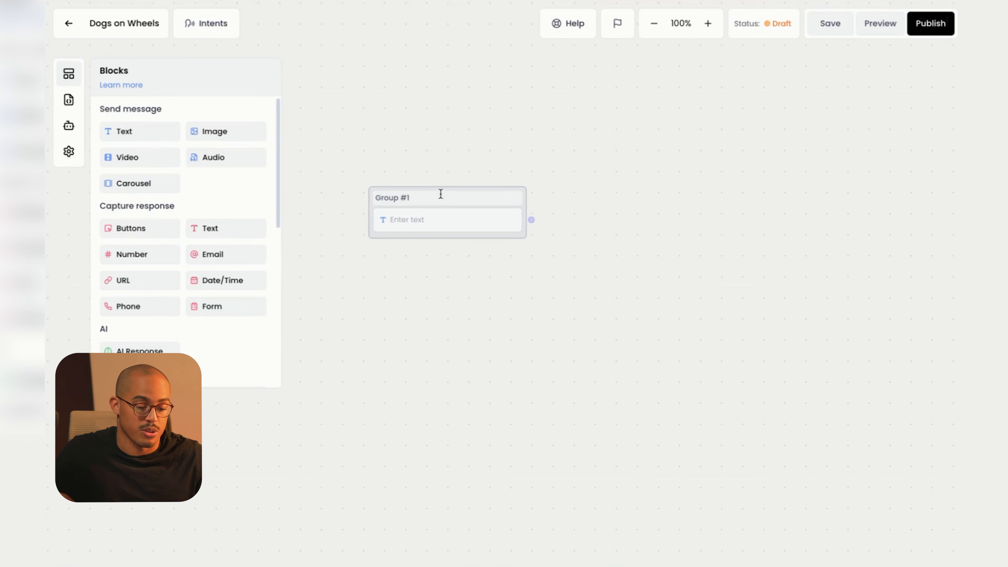
click(443, 245)
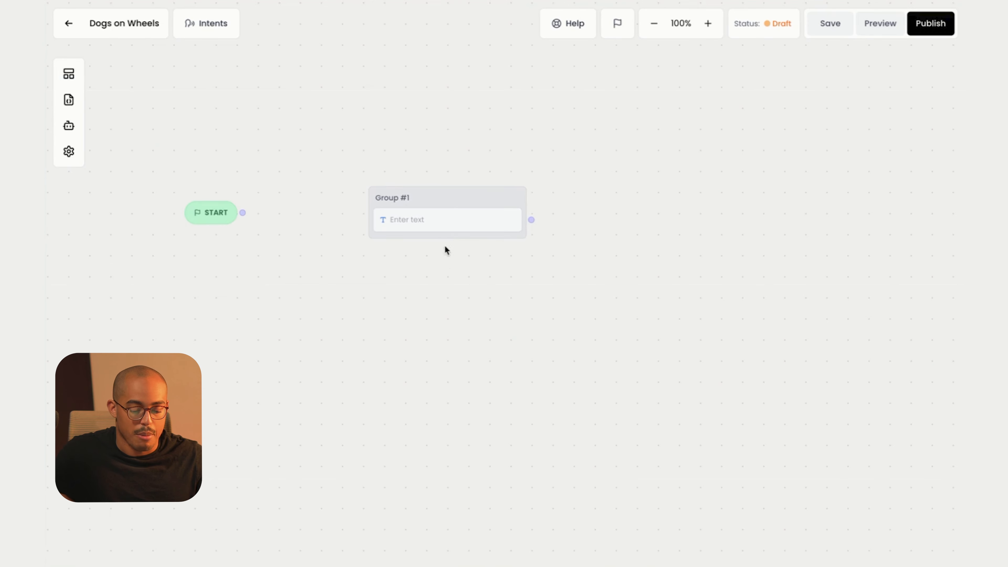
drag(448, 200, 380, 196)
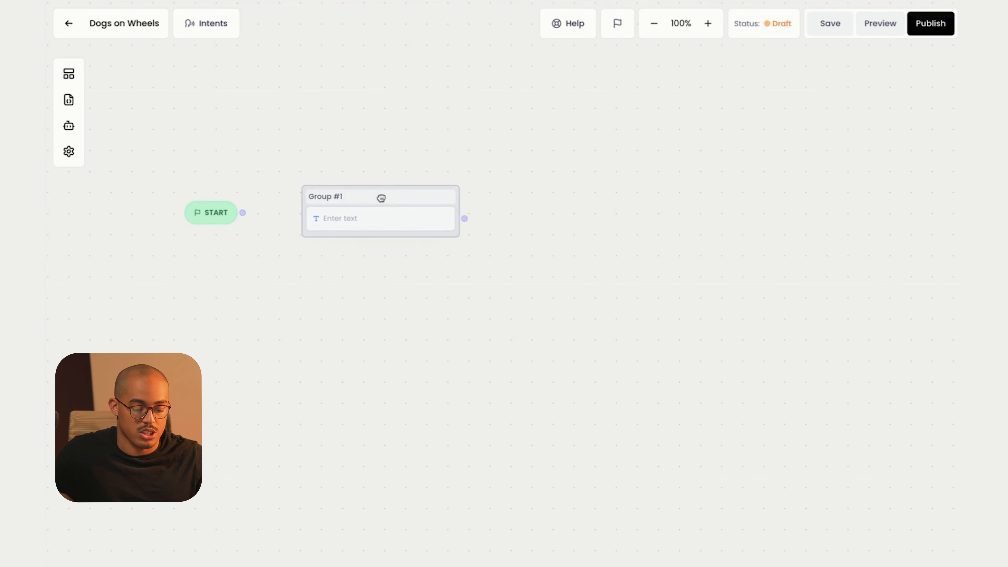
Write the welcome message 'Hey! Welcome to Dogs on Wheels!' asking visitors for their details.
click(367, 226)
click(813, 148)
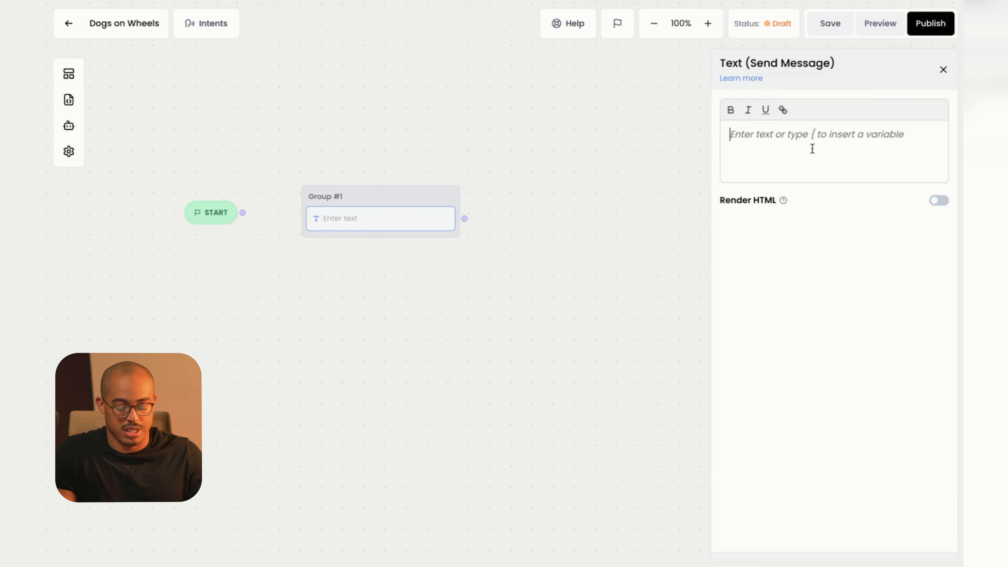
text(Hey! Welcome to Dogs )
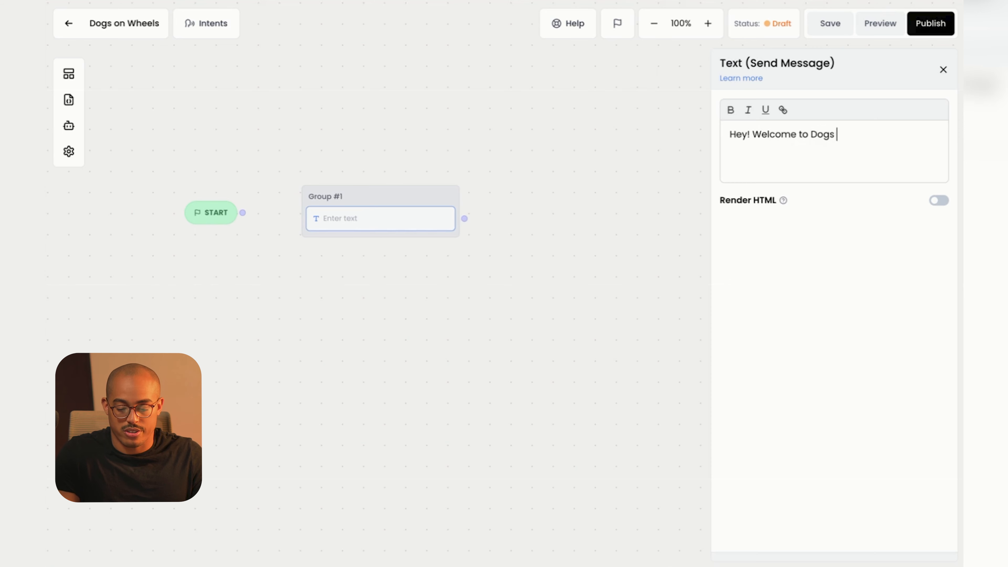
text(on Wheels! Befor)
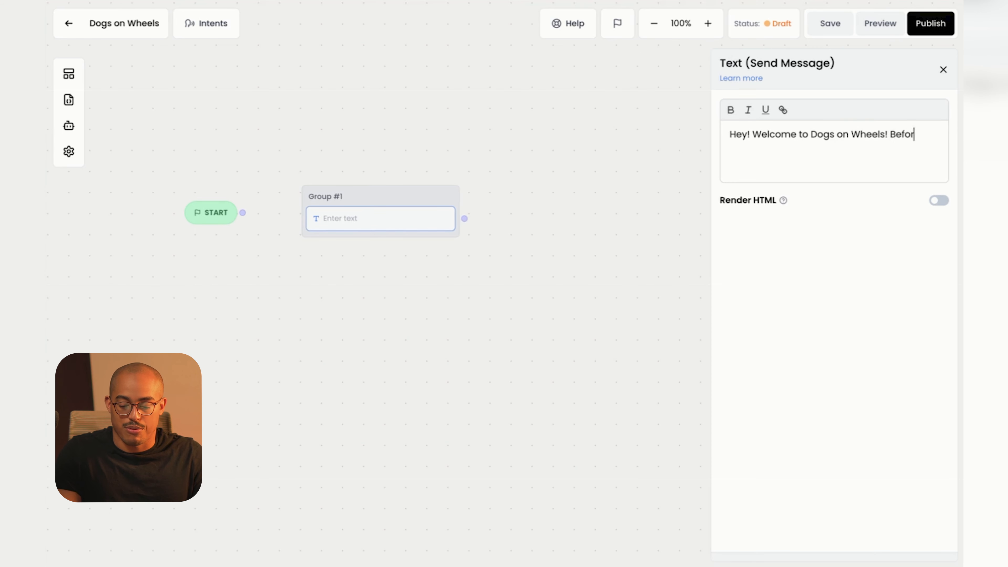
text(e I can assist you can you please provide )
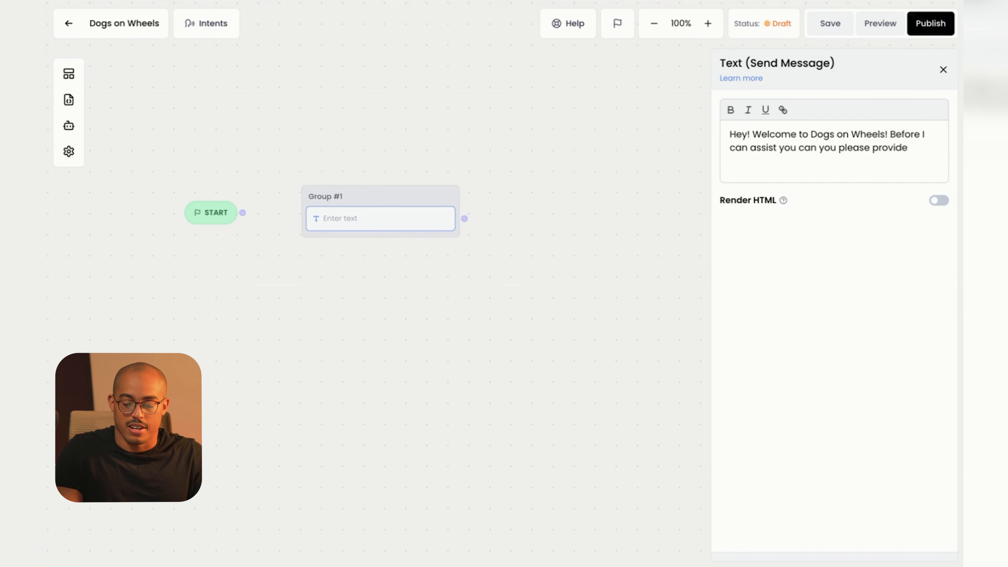
text(us with your emai)
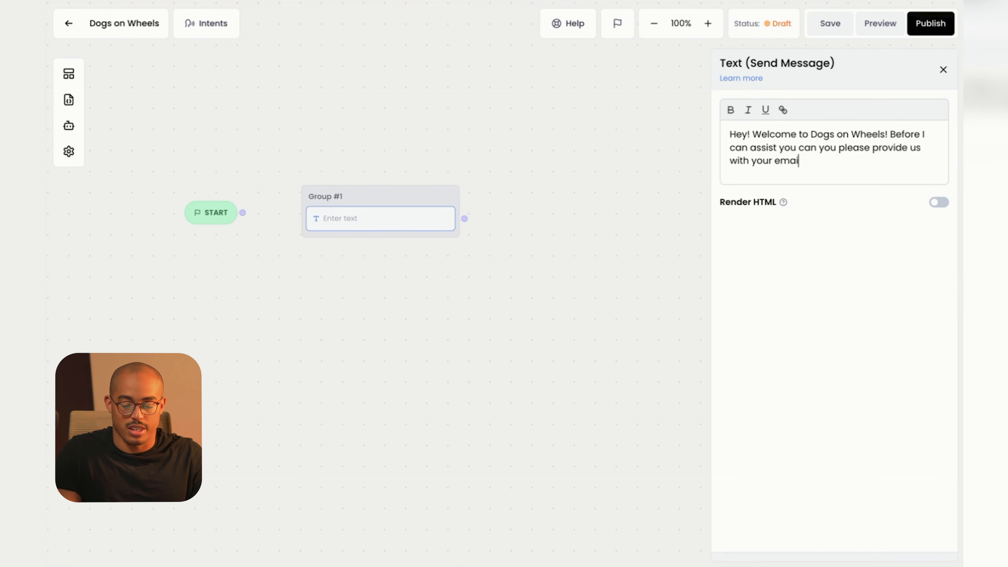
text(l and name so we)
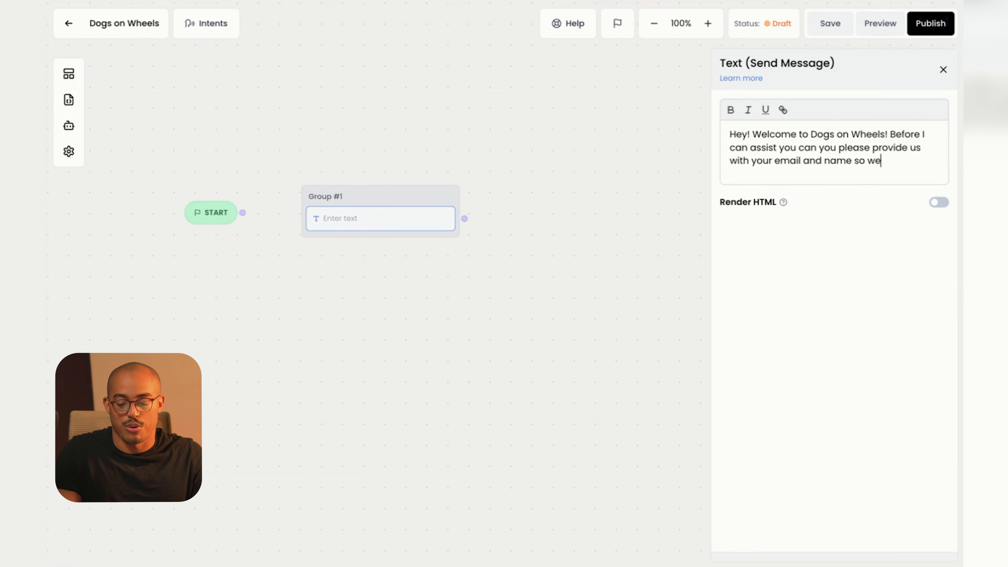
text( can contact you af)
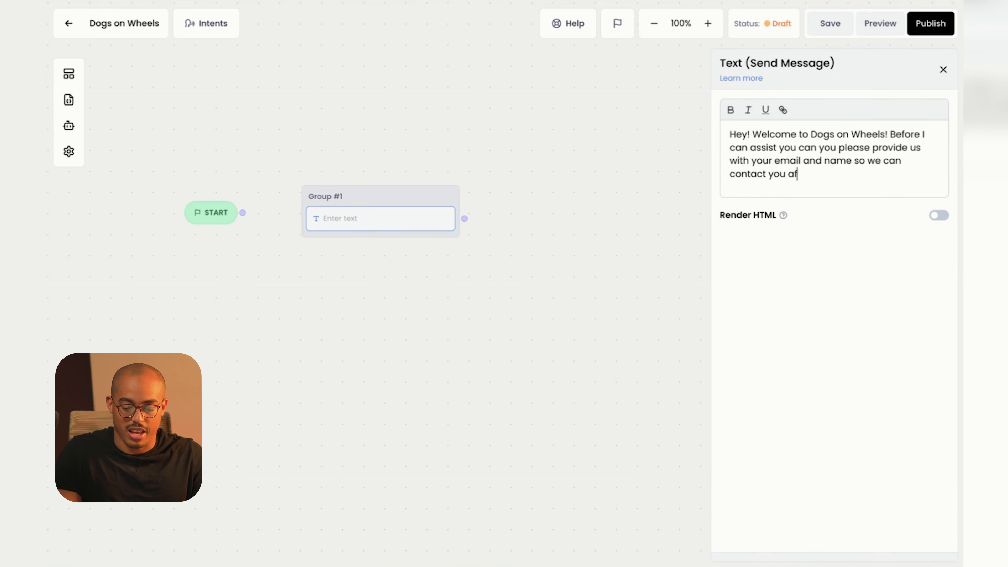
text(ter.)
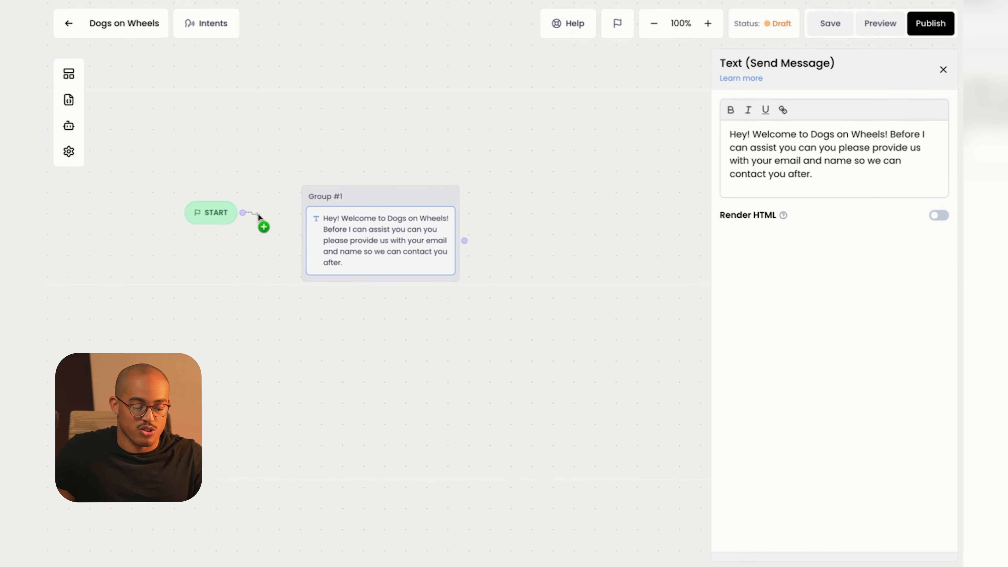
Connect START to Group #1 and place a Form block below the welcome message.
drag(290, 220, 308, 226)
drag(362, 196, 412, 213)
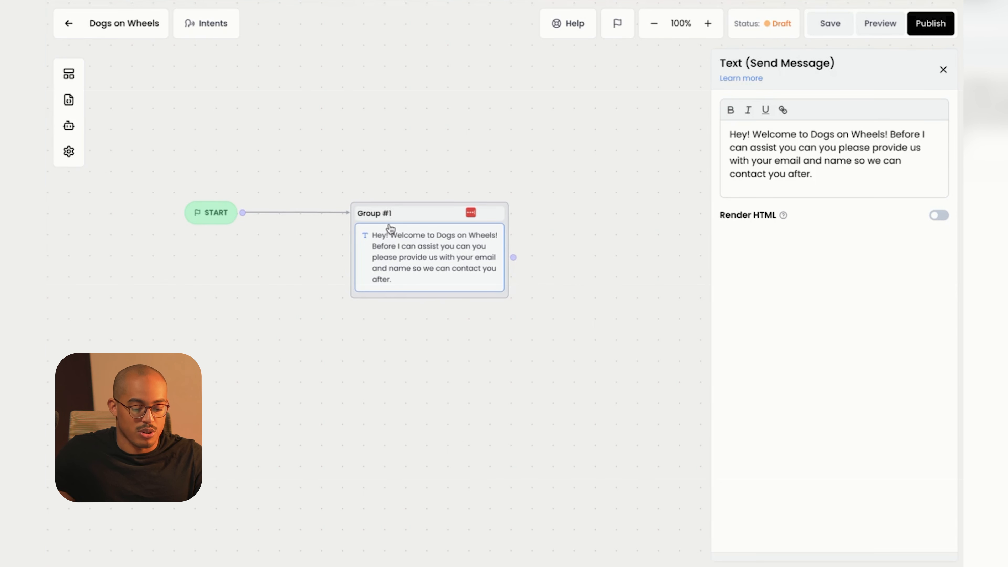
click(69, 76)
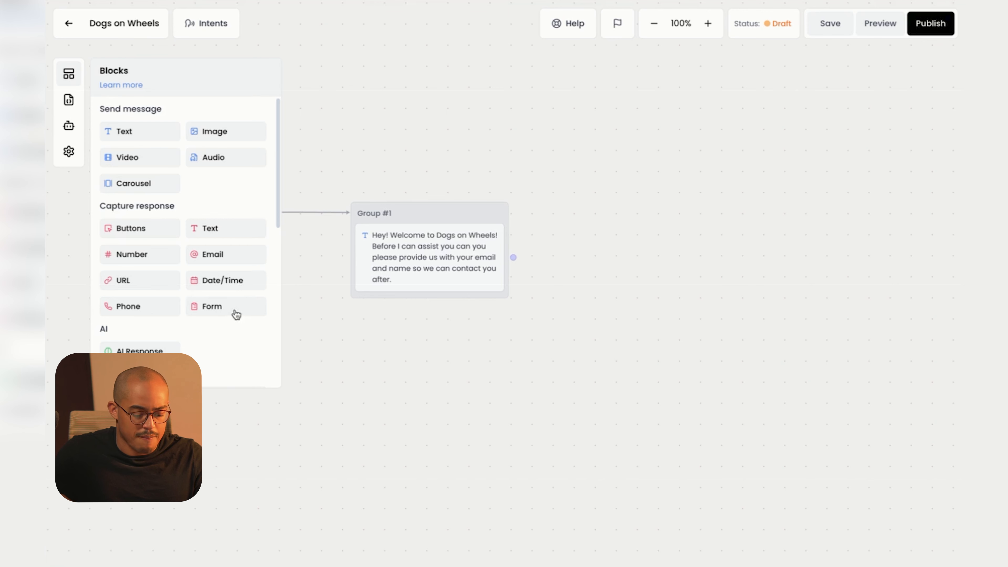
drag(207, 311, 401, 306)
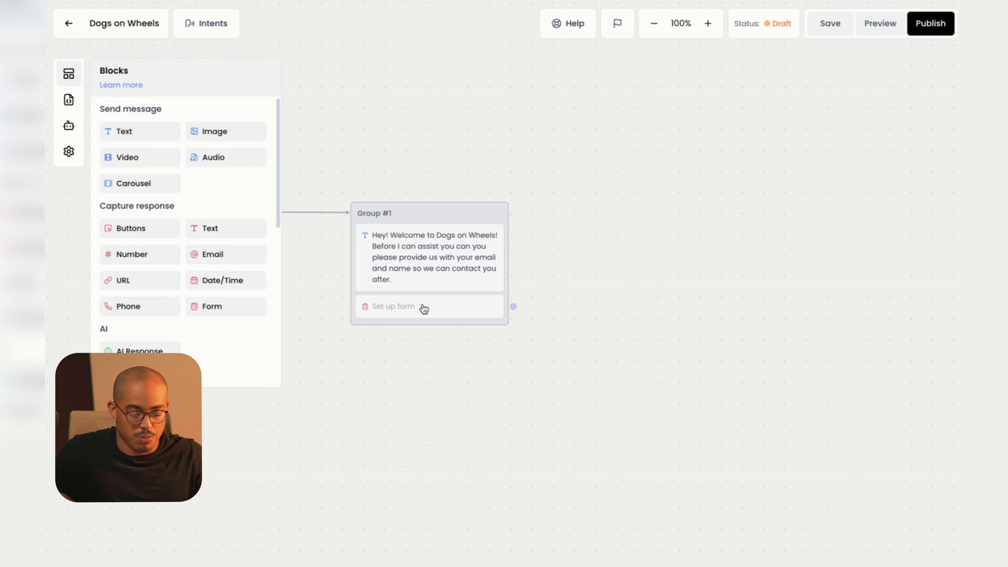
click(429, 309)
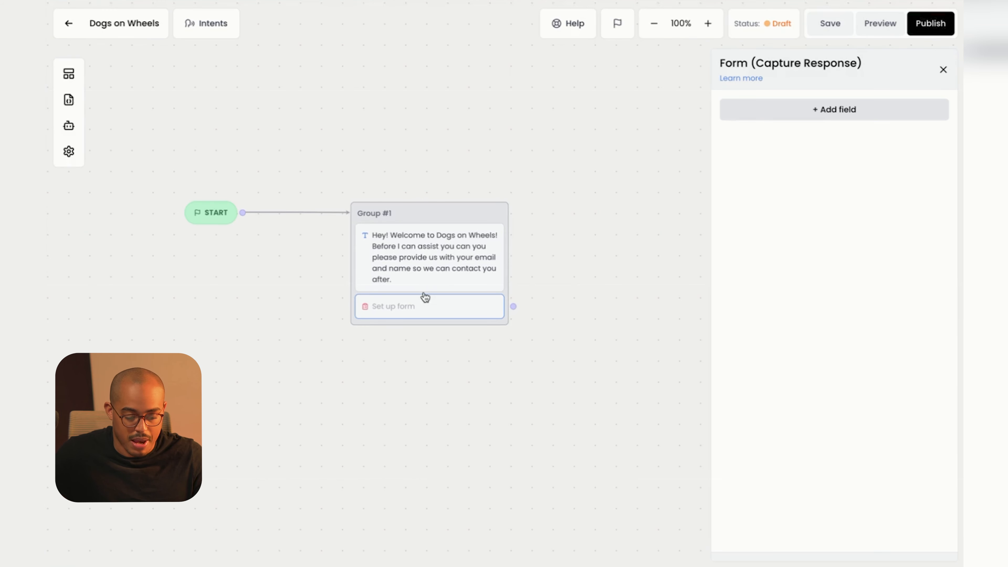
Add a form field labelled Email Address, Email type, saved to contact_email, plus another field.
click(841, 115)
click(770, 147)
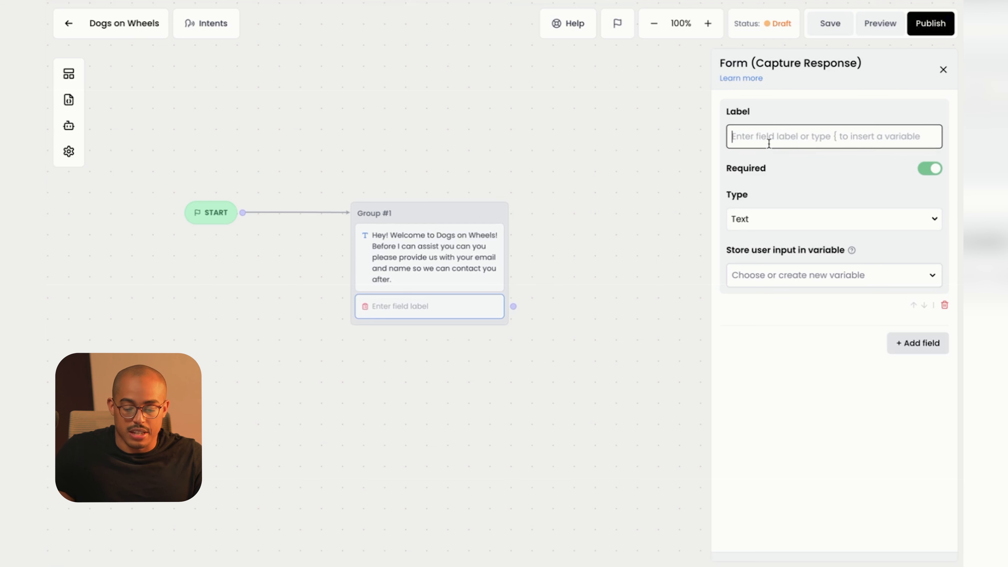
text(Ea)
text(ail A)
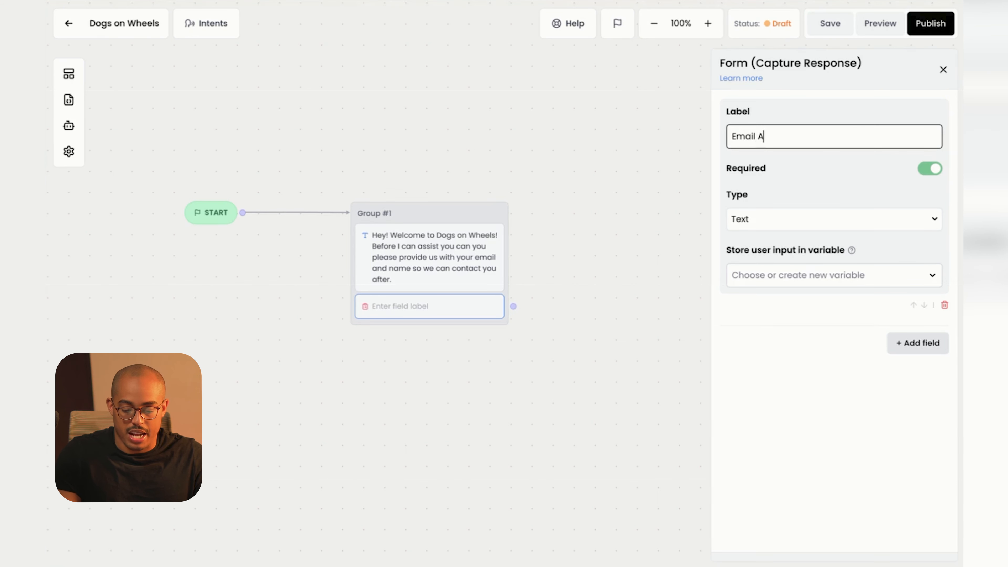
text(ddress)
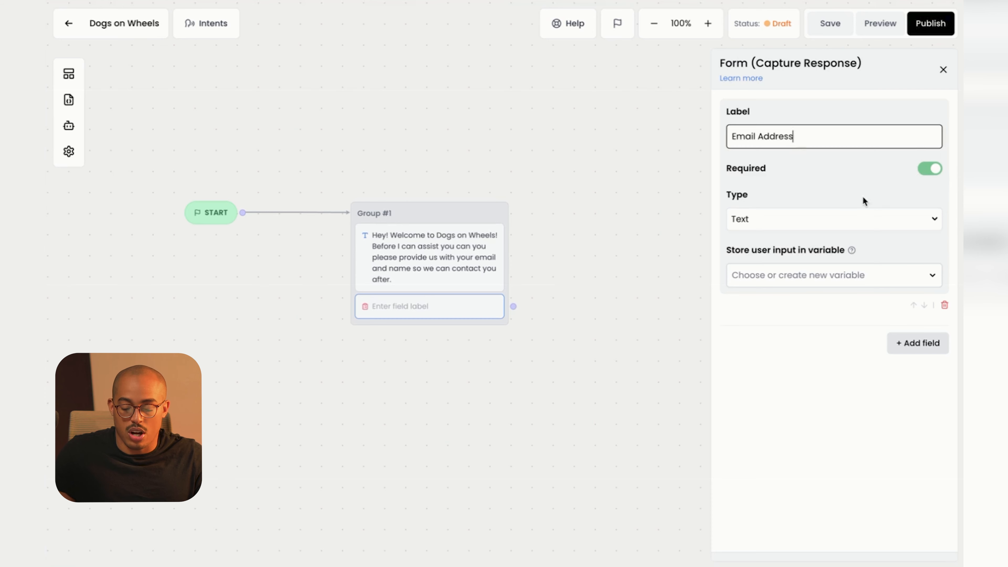
click(751, 222)
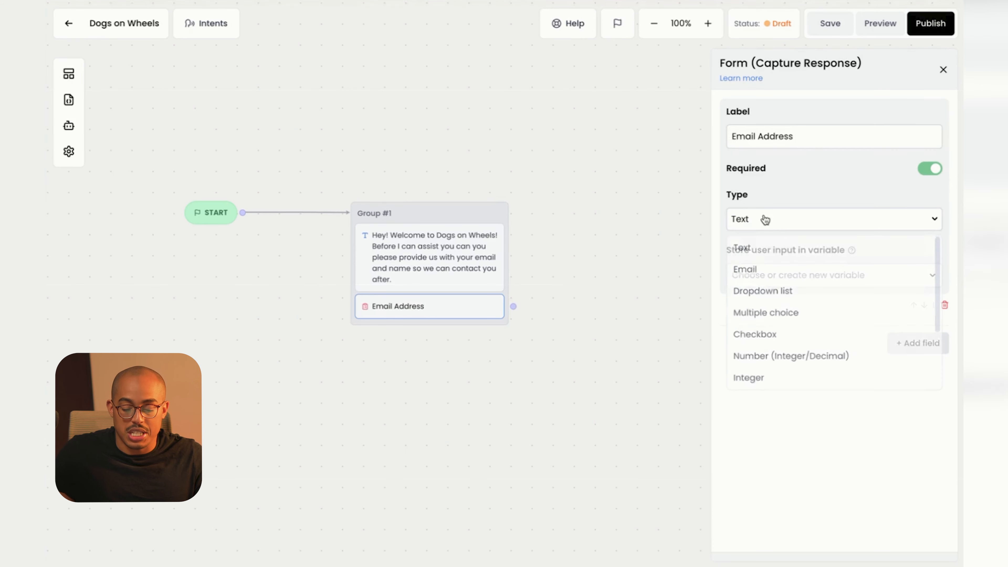
click(746, 269)
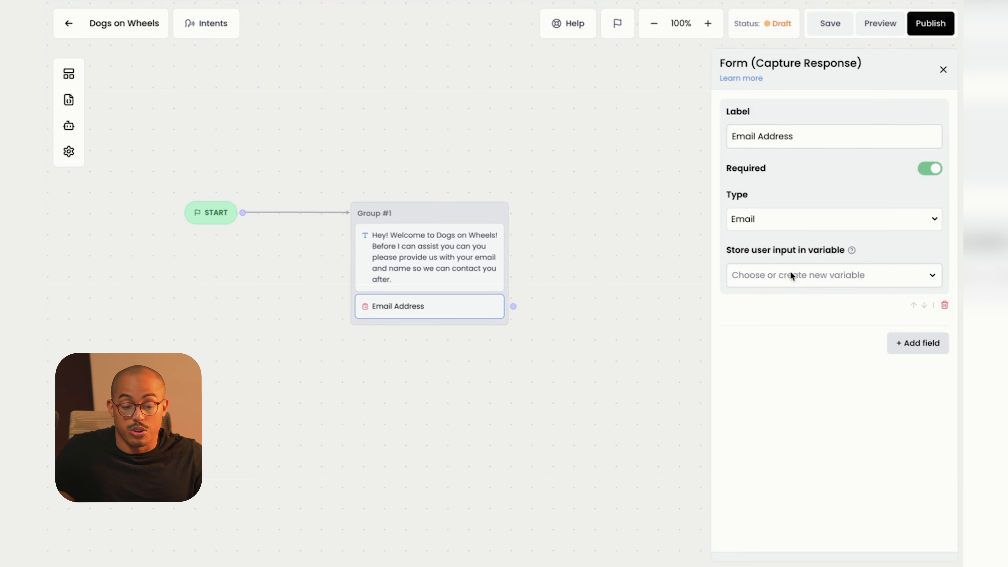
click(786, 284)
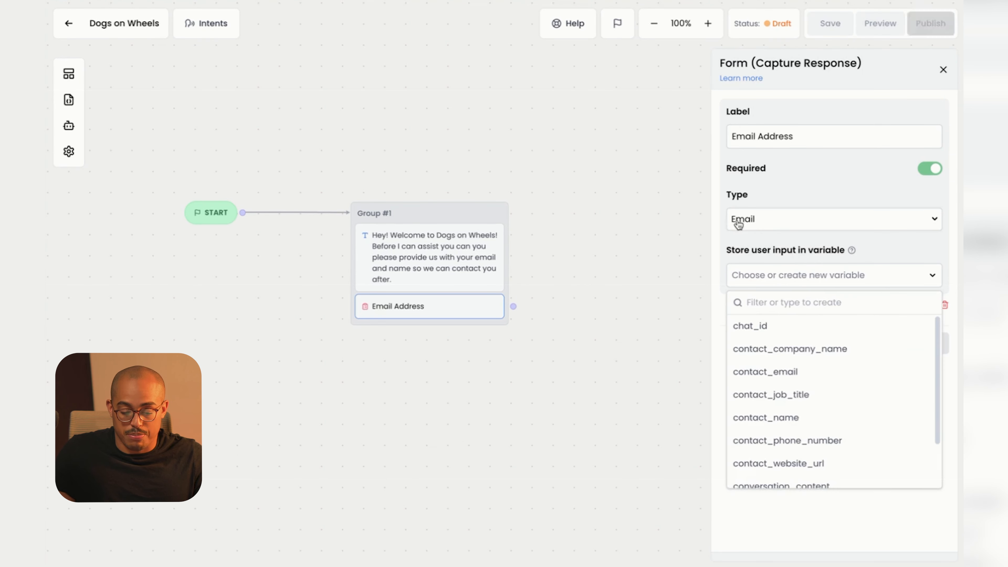
click(788, 378)
click(924, 345)
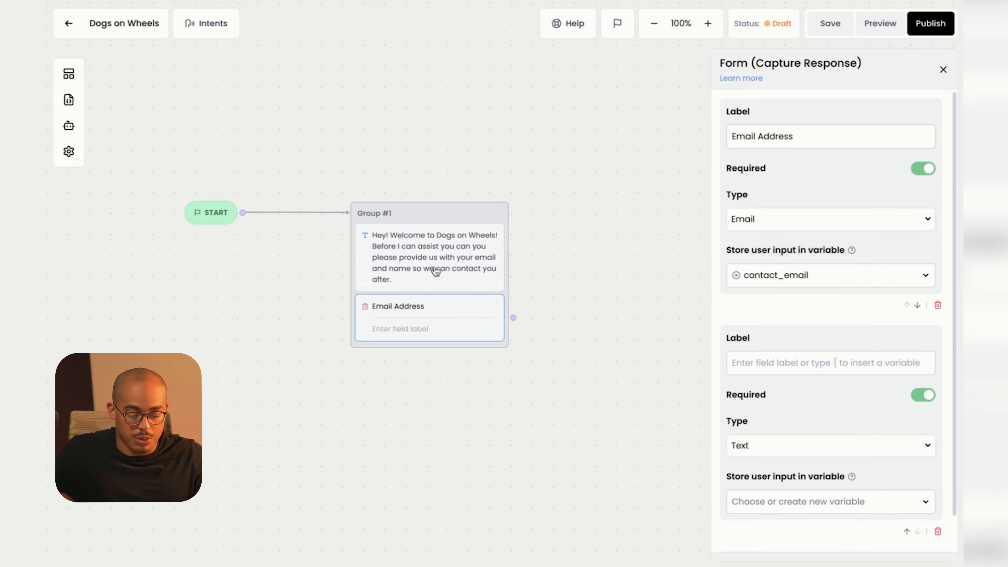
Label the second field 'Full Name', keep it Text type, and store it in contact_name.
click(772, 359)
text(Full Name)
click(791, 452)
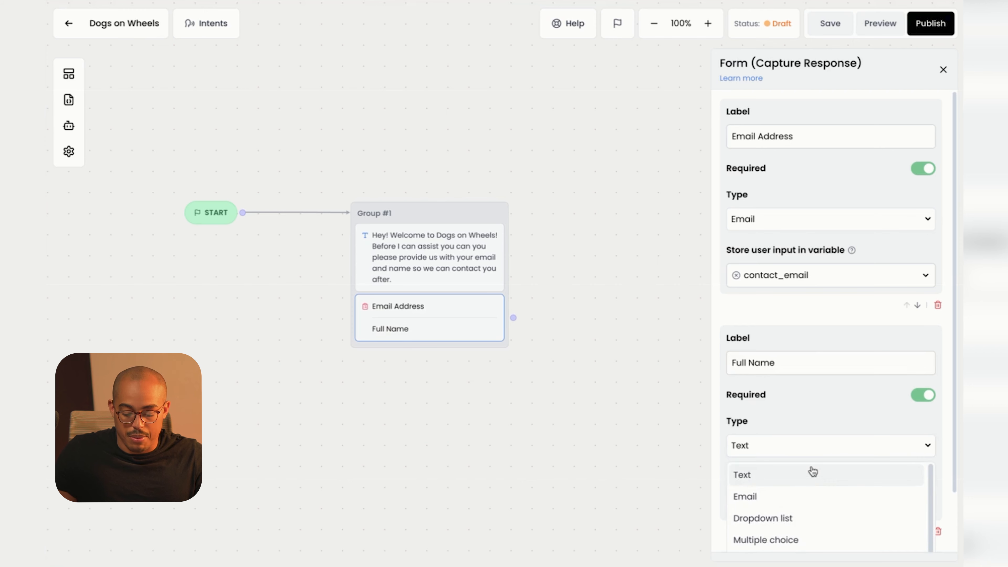
scroll(813, 473, down, 3)
scroll(814, 472, up, 3)
click(815, 473)
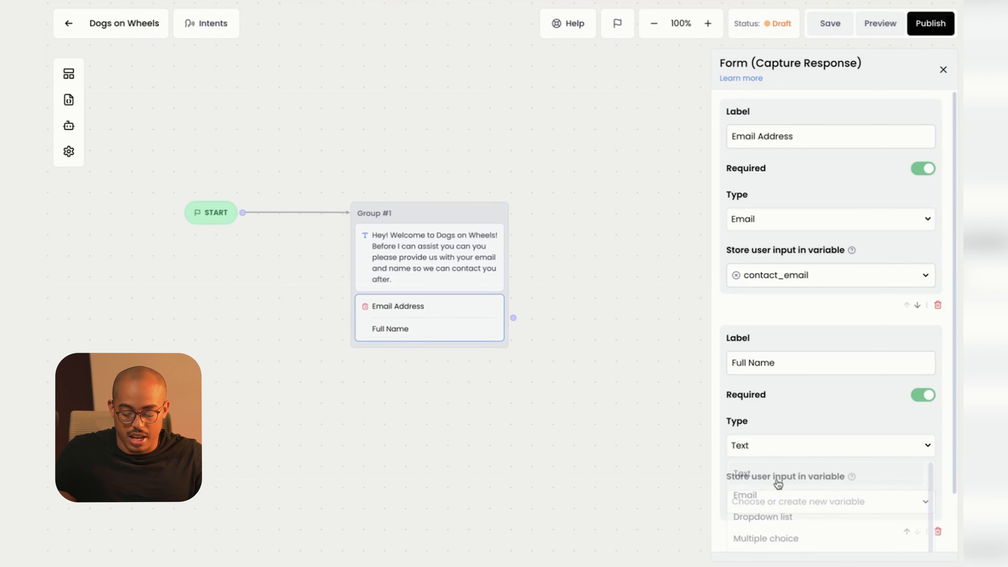
scroll(840, 460, down, 2)
click(837, 464)
scroll(824, 466, down, 3)
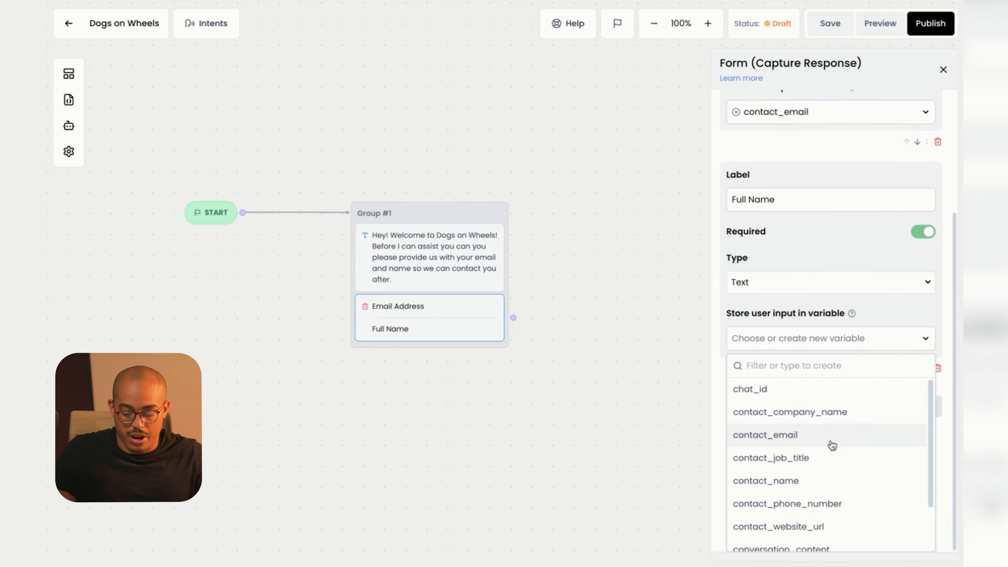
scroll(829, 472, down, 1)
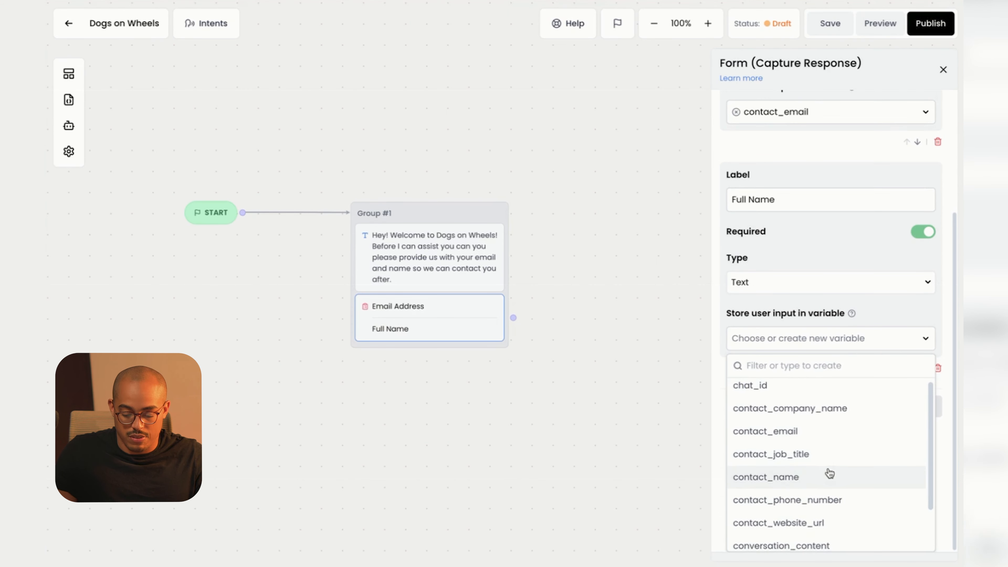
click(796, 476)
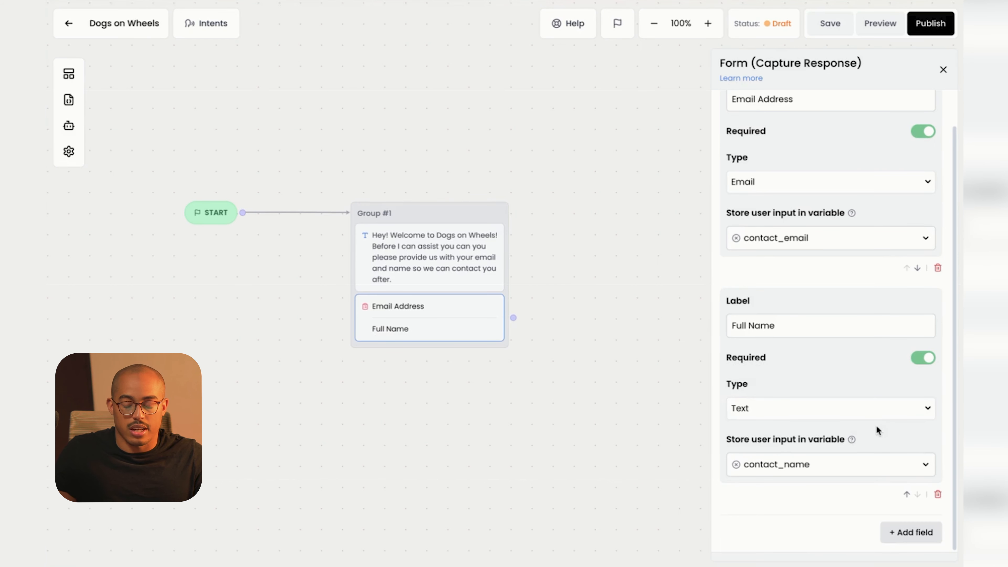
click(798, 467)
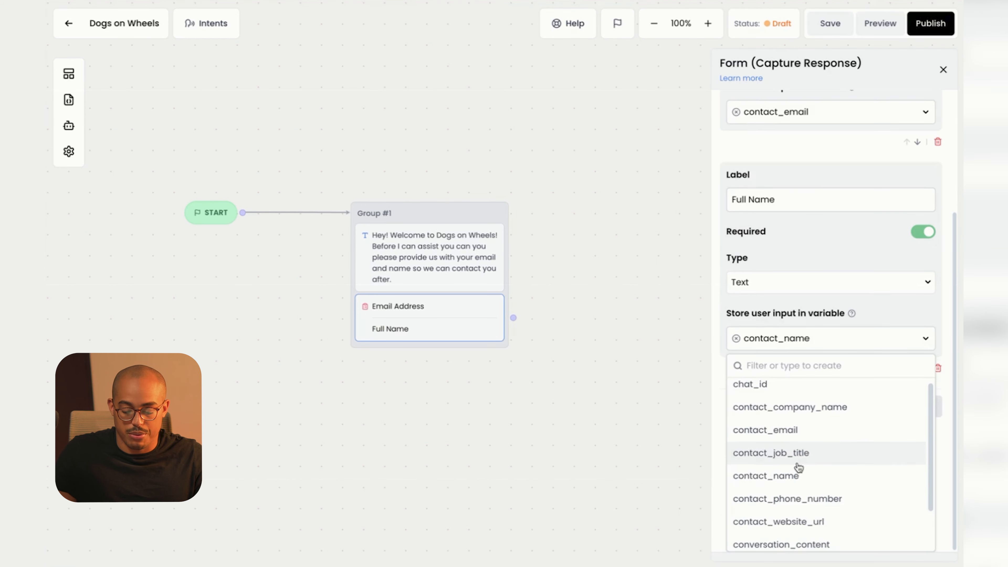
scroll(787, 495, down, 2)
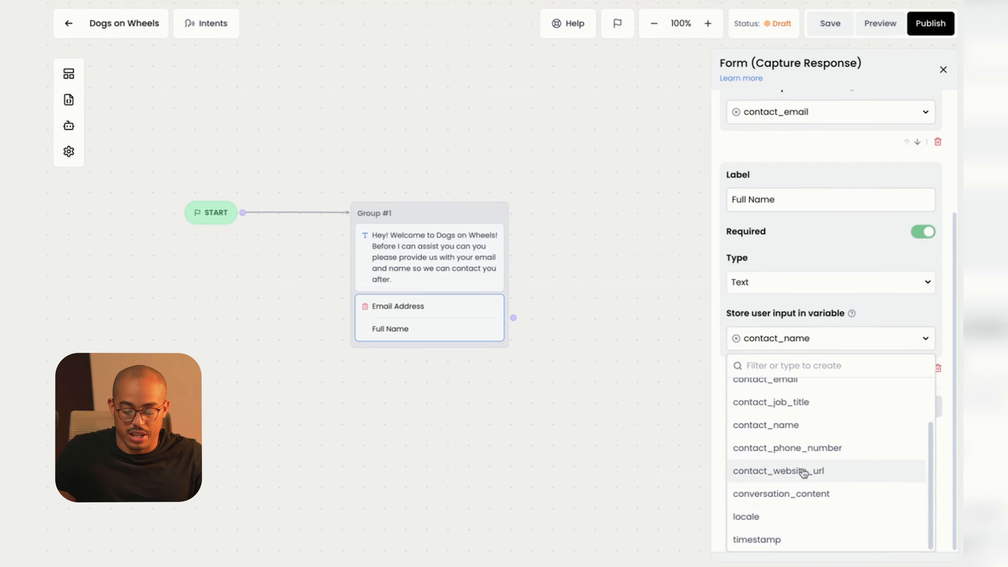
scroll(804, 473, up, 3)
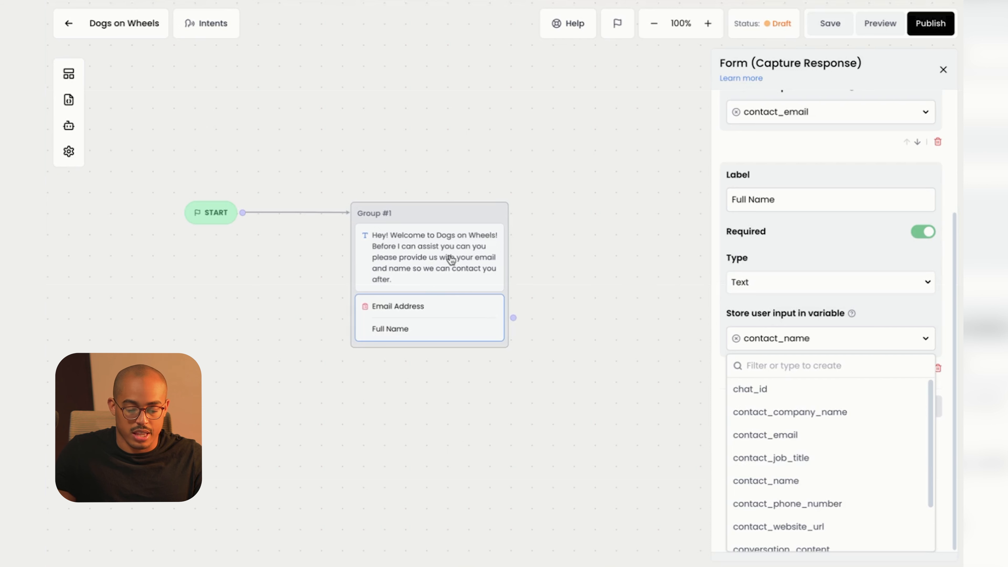
Change the welcome to request 'email, name and your dogs breed and dogs name'.
click(404, 277)
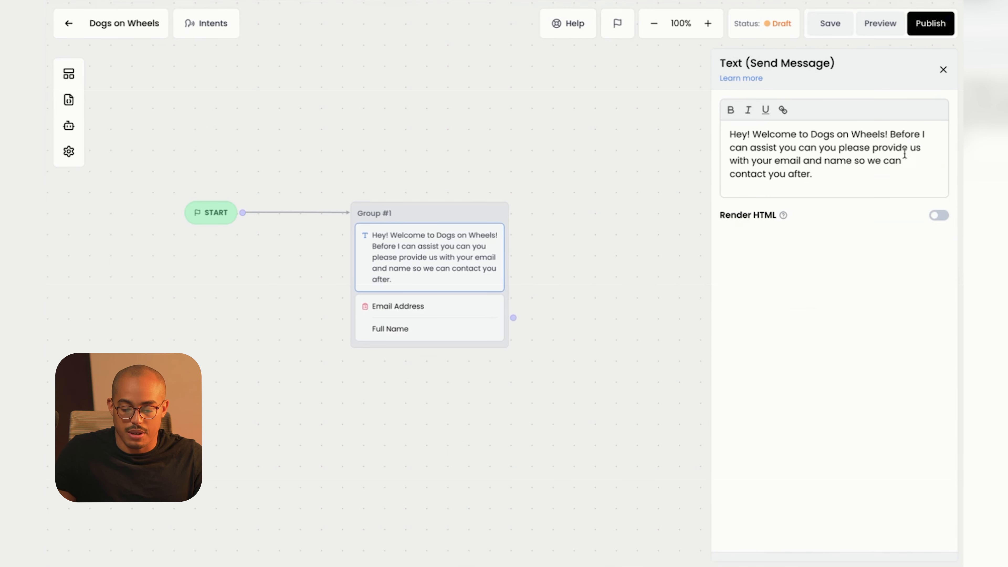
click(825, 161)
key(BackSpace)
key(BackSpace)
key(BackSpace)
key(BackSpace)
key(BackSpace)
text(,)
key(Right)
key(Right)
key(Right)
key(Right)
text(and your dogs breed)
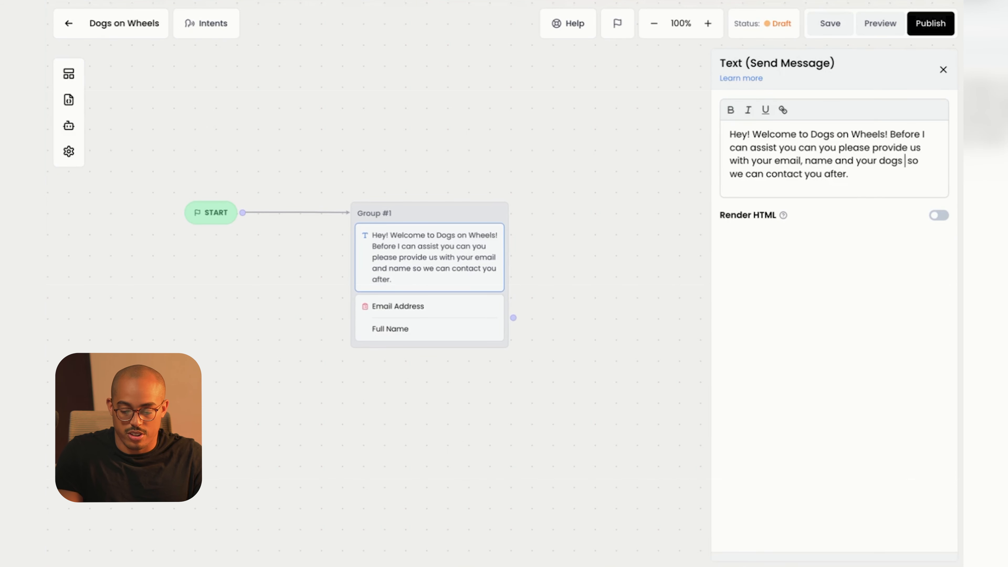
text( and dogs name)
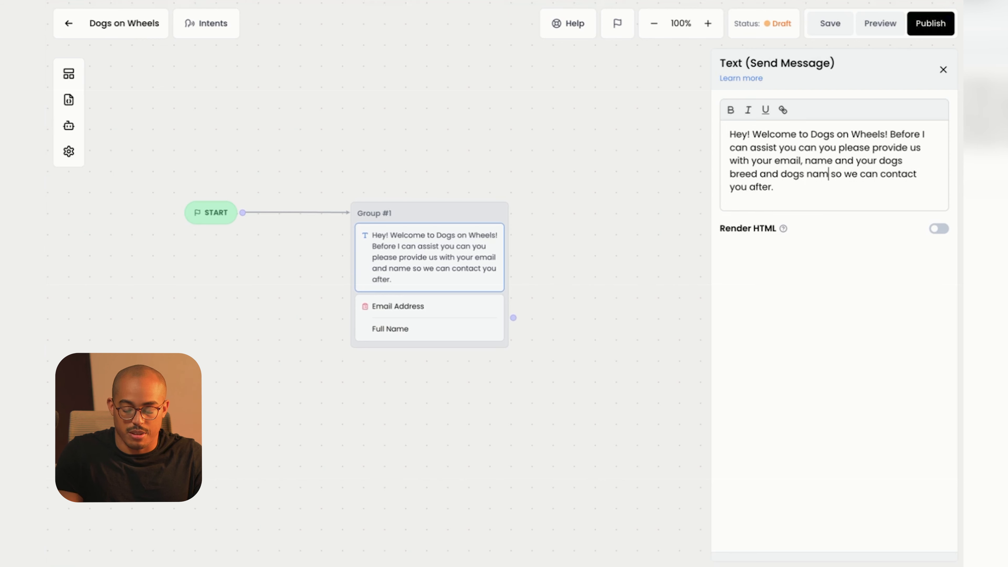
click(381, 330)
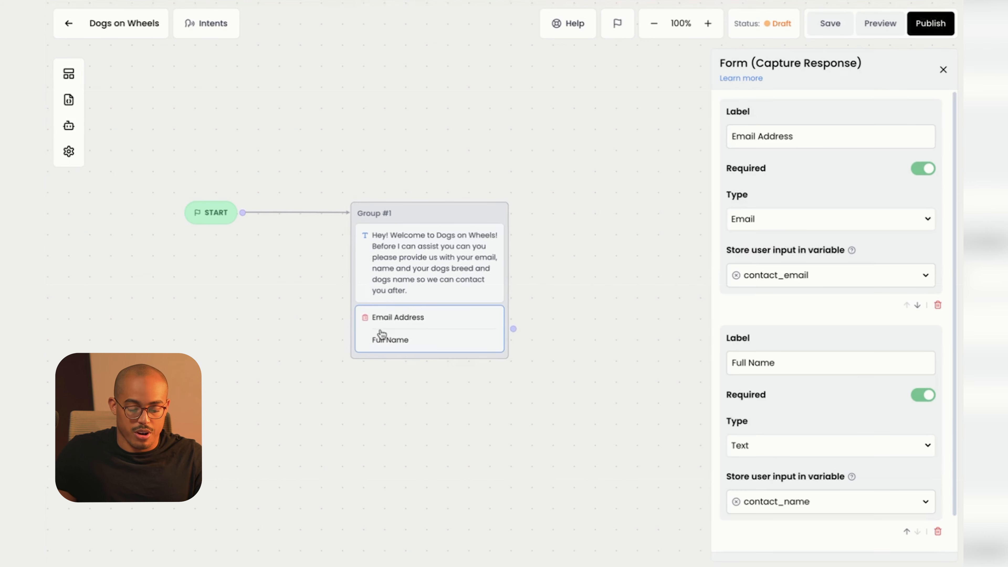
scroll(873, 437, down, 1)
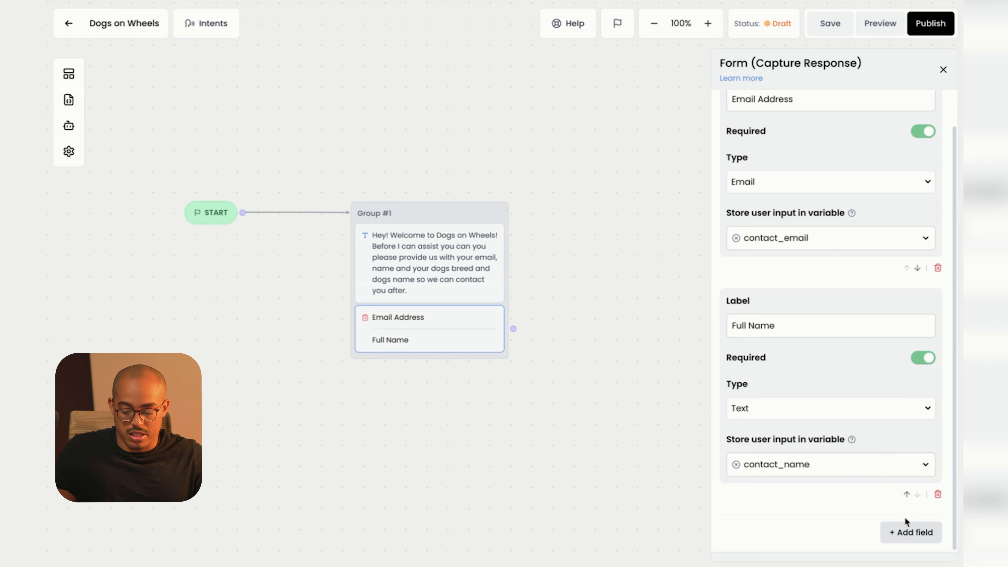
Add a Dog Breed form field that saves into a new dog_breed variable.
click(911, 533)
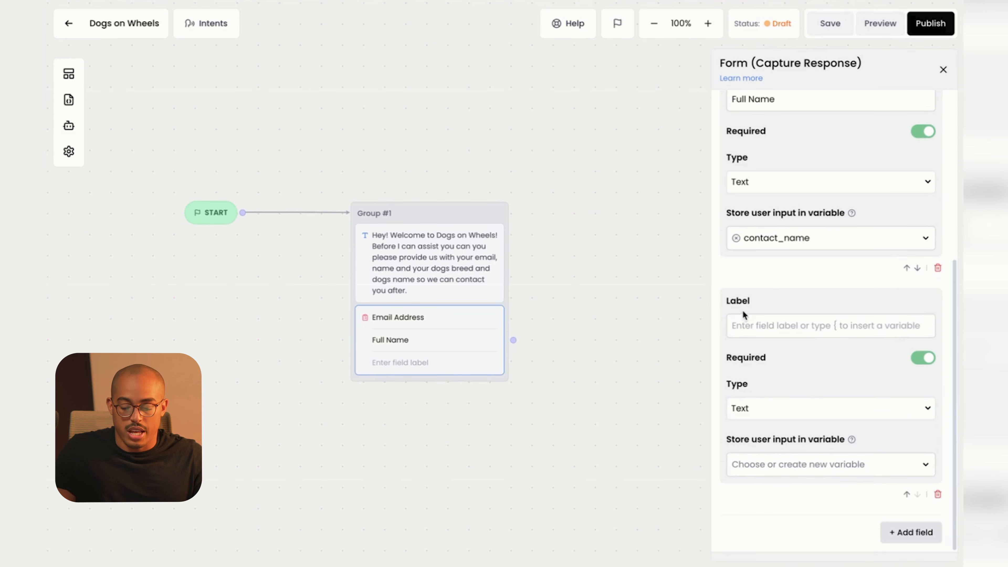
click(752, 323)
text(Do)
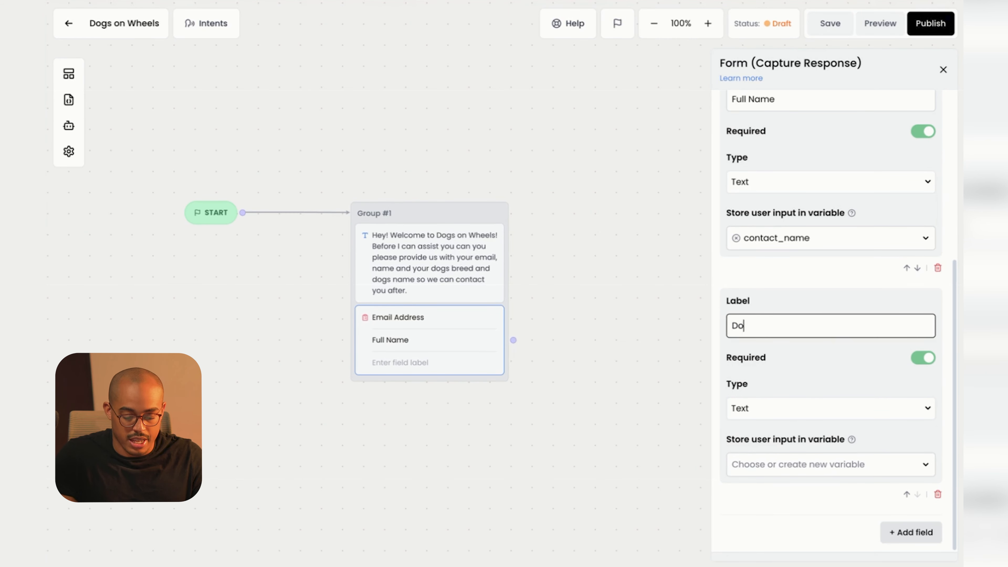
text(g Breed)
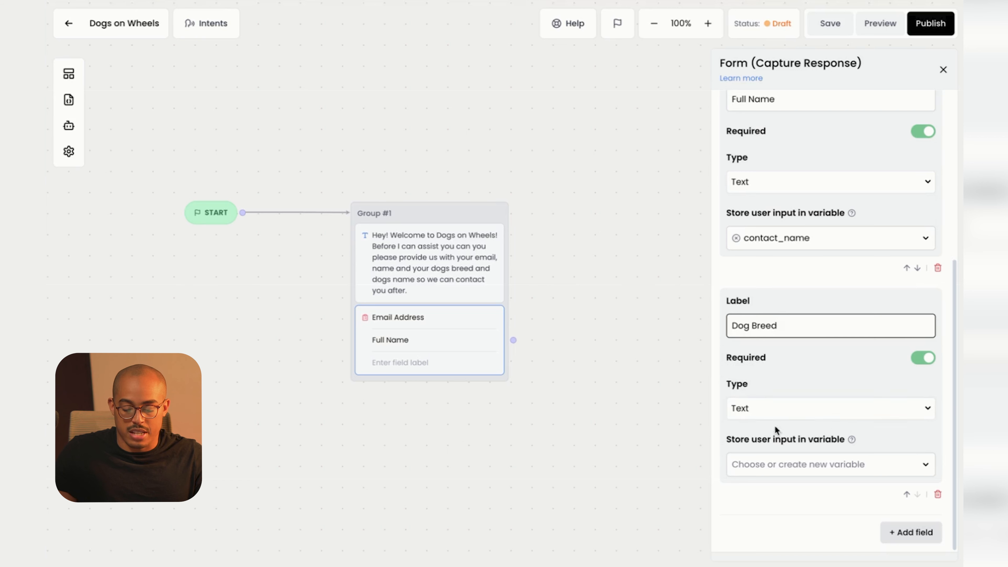
click(785, 472)
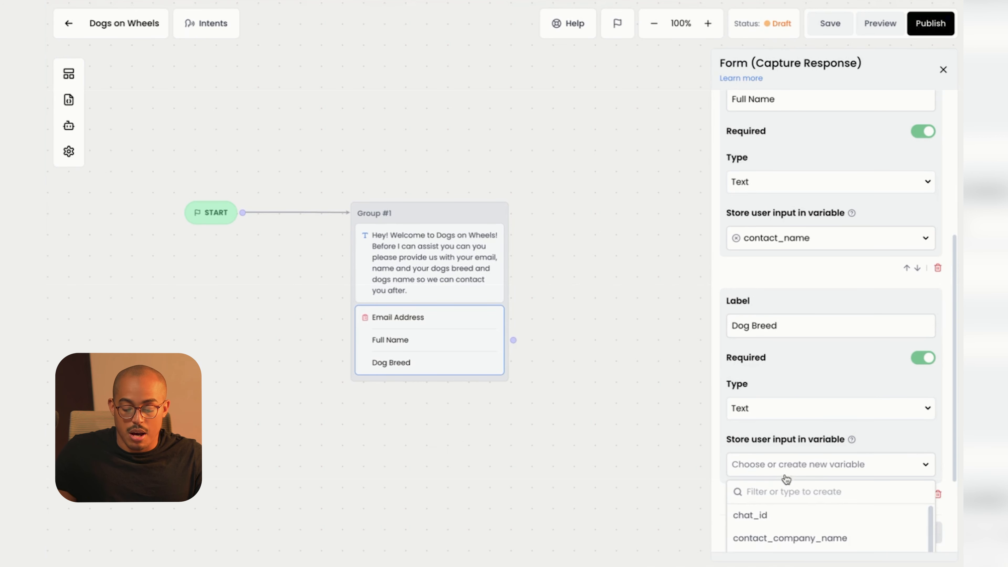
scroll(817, 482, down, 2)
click(784, 434)
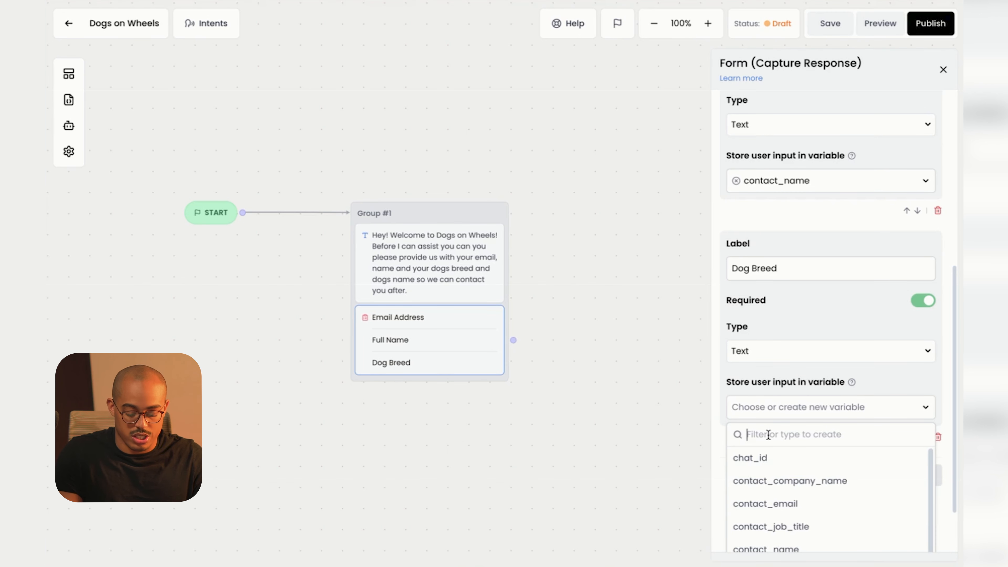
text(dog_breed)
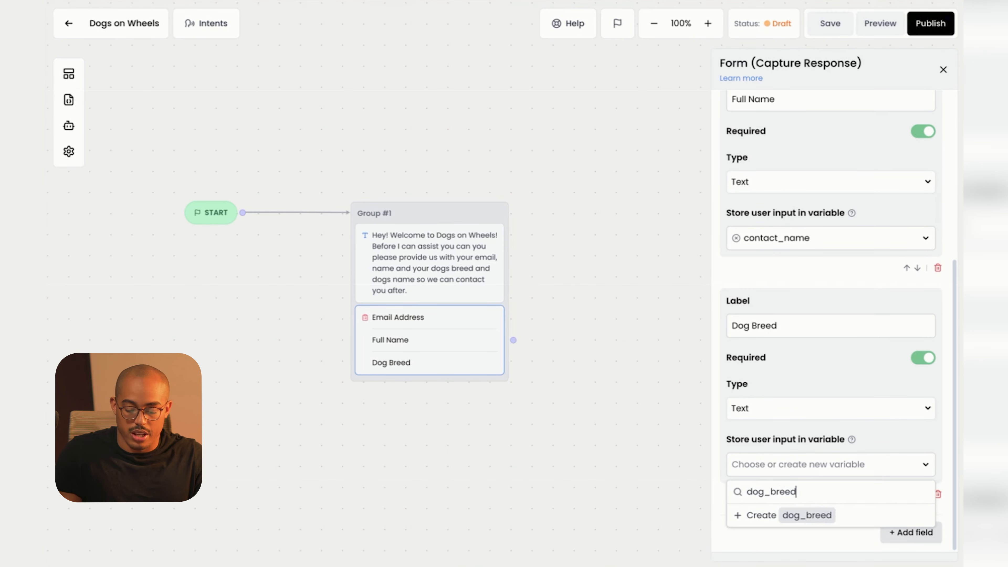
click(794, 515)
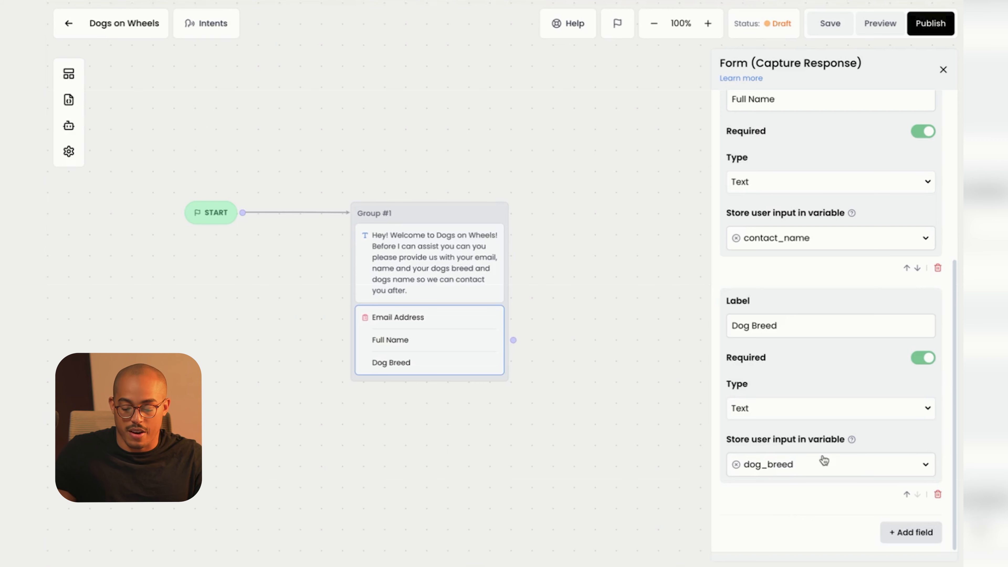
Add a Dog Name form field that saves into a new dog_name variable.
click(913, 533)
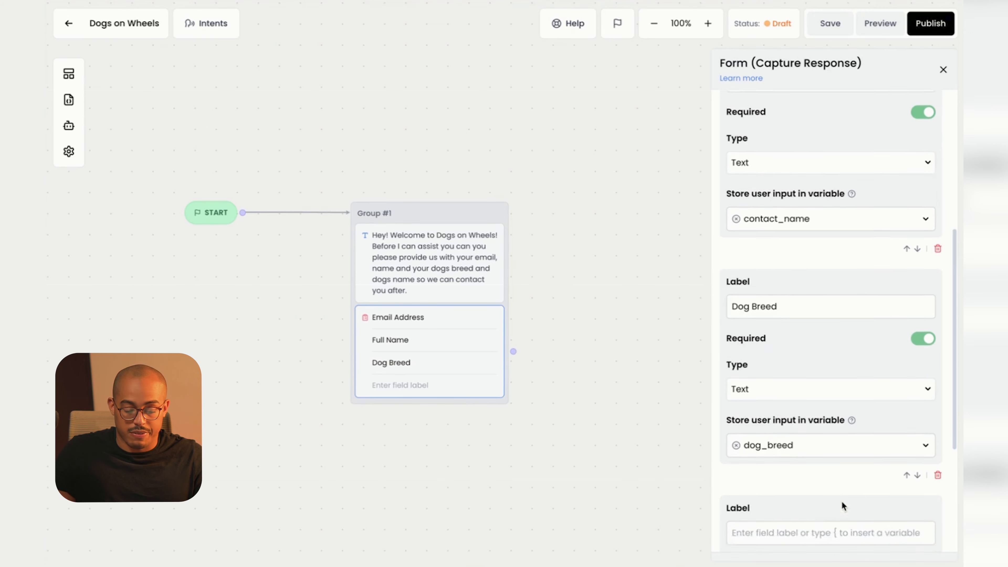
scroll(842, 502, down, 3)
click(790, 424)
text(Dog Name)
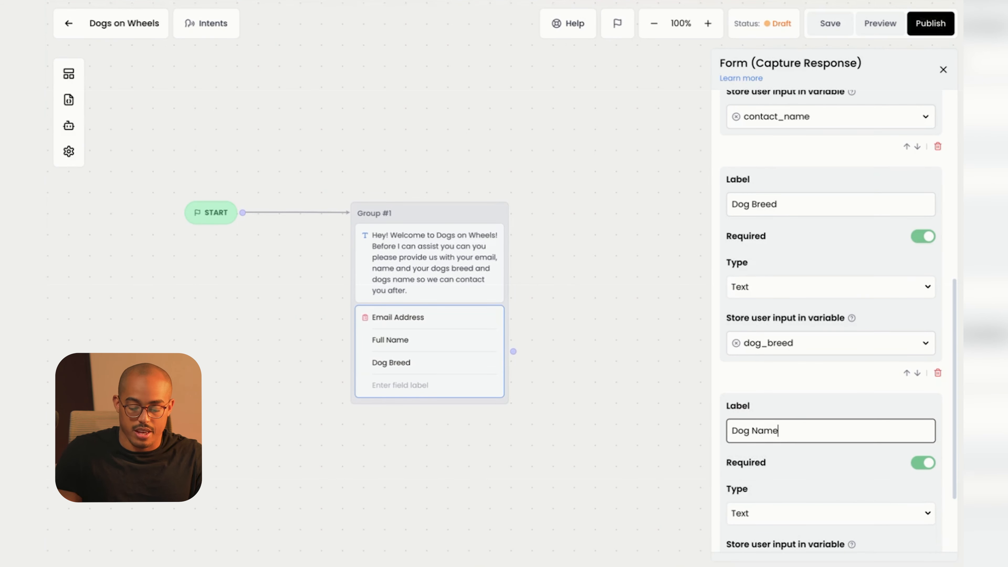
scroll(809, 439, down, 3)
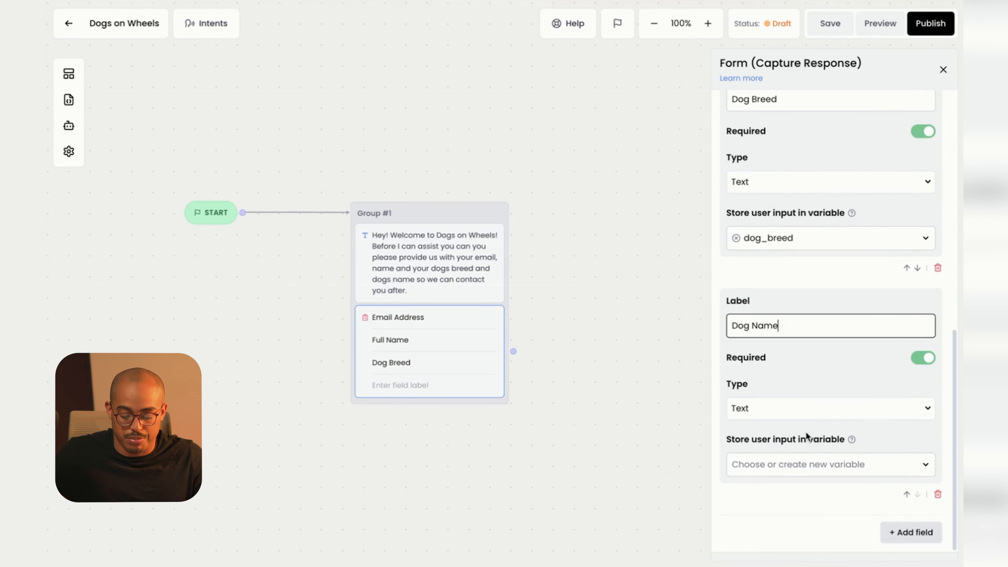
click(780, 472)
text(dog_name)
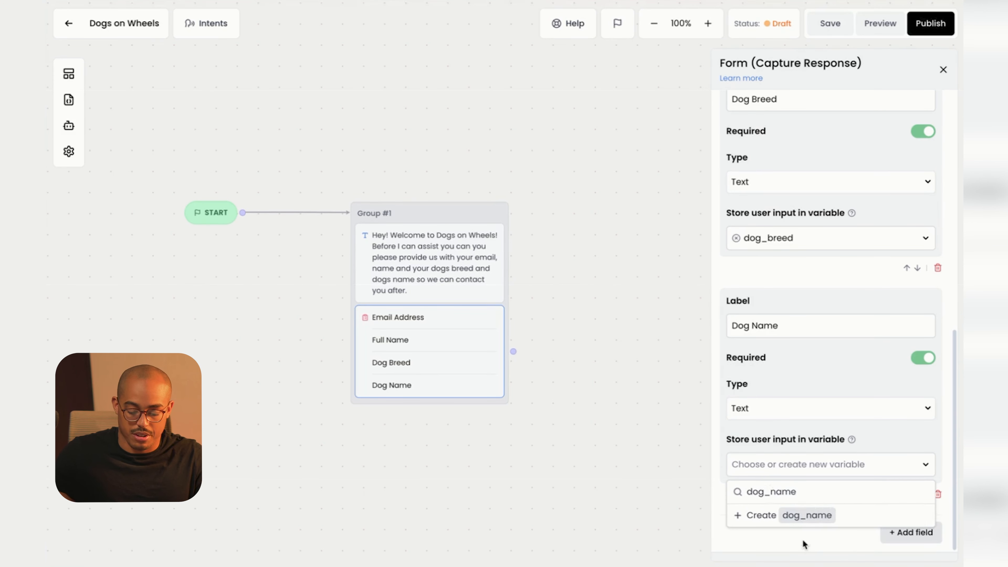
click(810, 516)
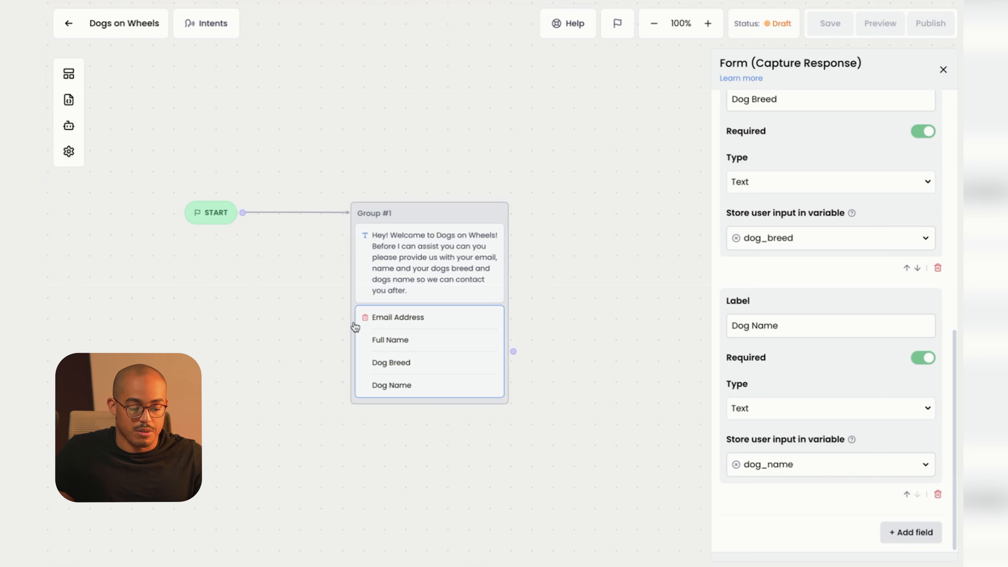
Add a Text block as Group #2 beginning 'Awesome, {contact_name}'.
click(68, 75)
drag(140, 130, 591, 254)
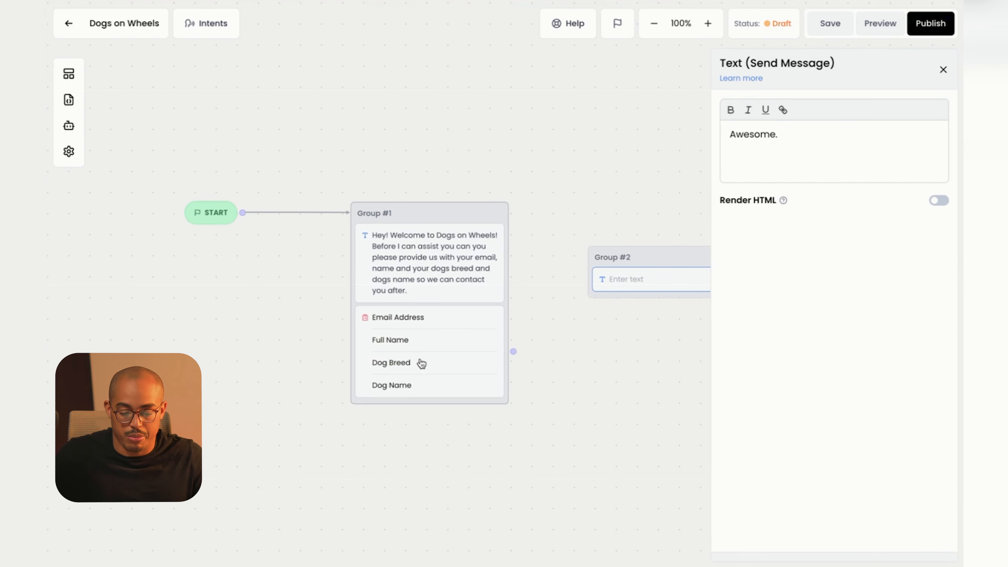
text(Awesome. )
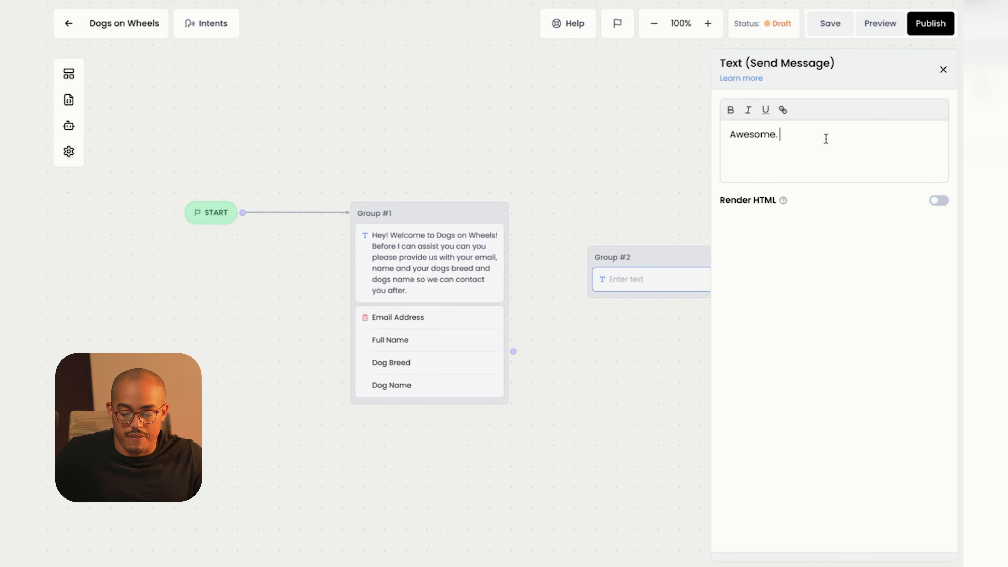
text({)
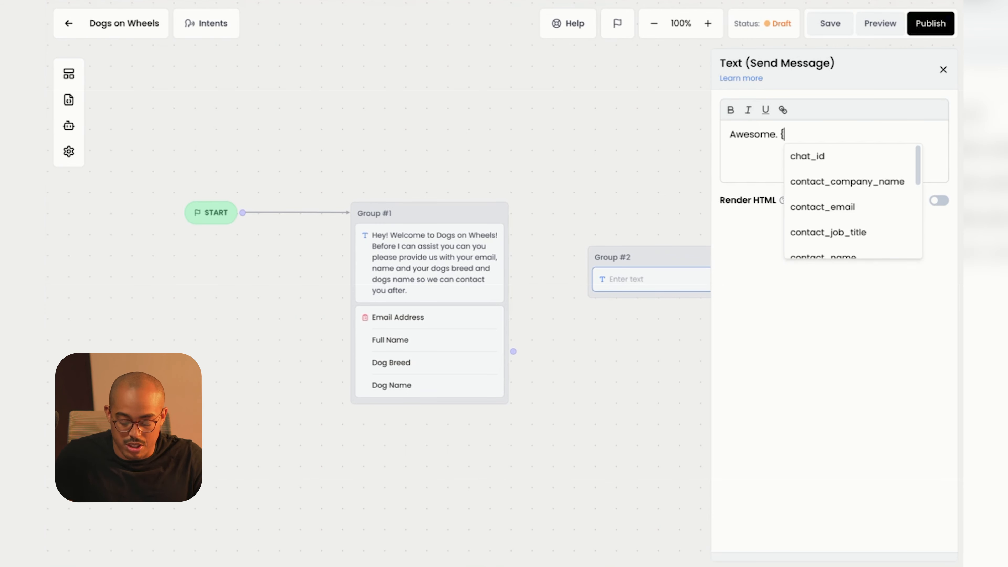
scroll(855, 218, down, 5)
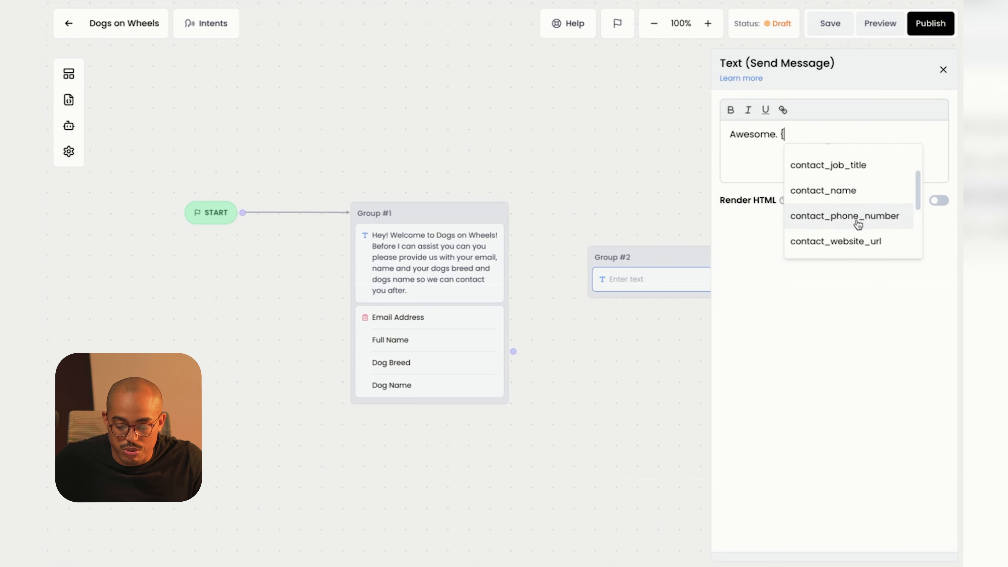
scroll(859, 226, down, 1)
scroll(858, 225, up, 5)
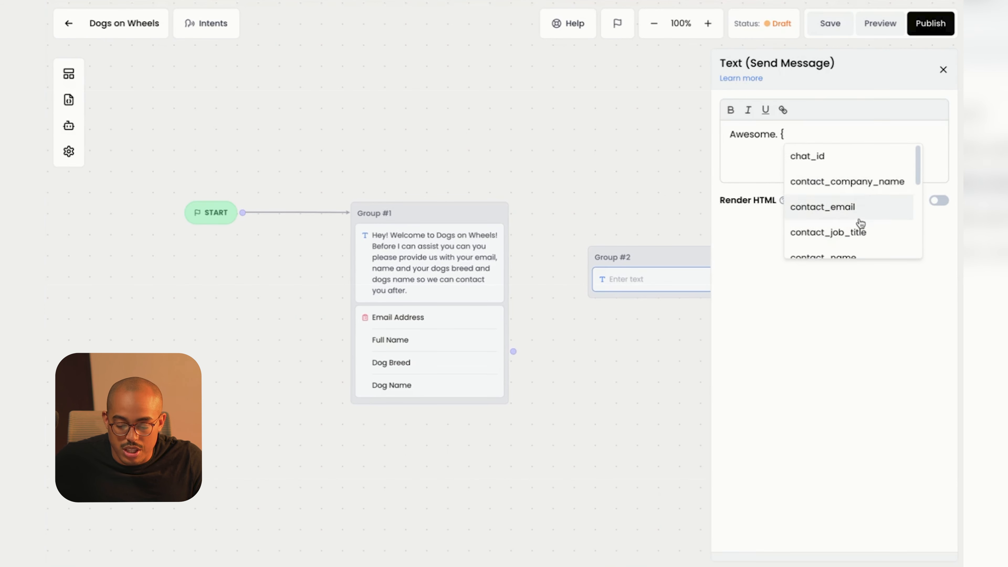
click(853, 253)
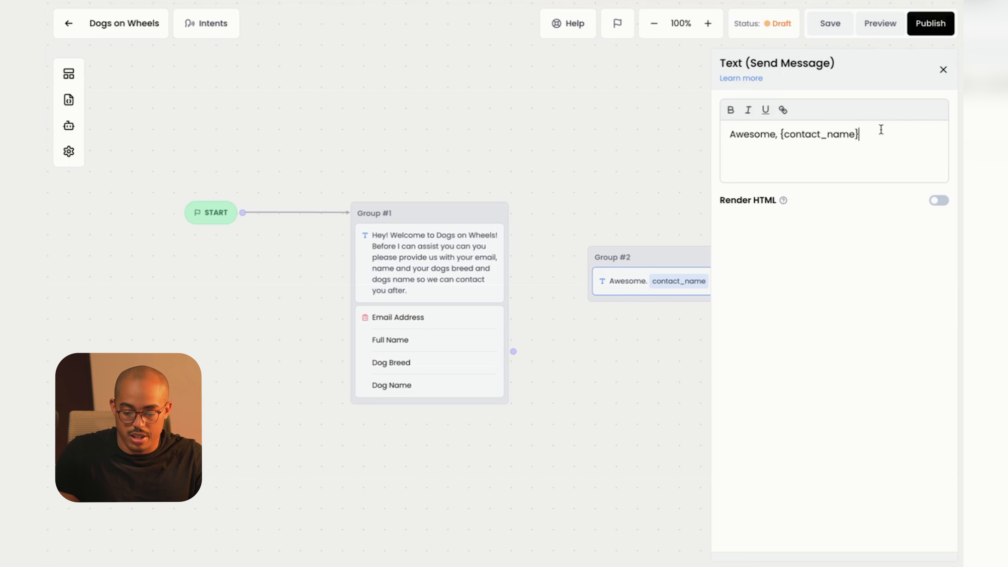
Continue the message with 'We would love to help {dog_name}.' and 'What is it that we can help you with?'.
text(. We we)
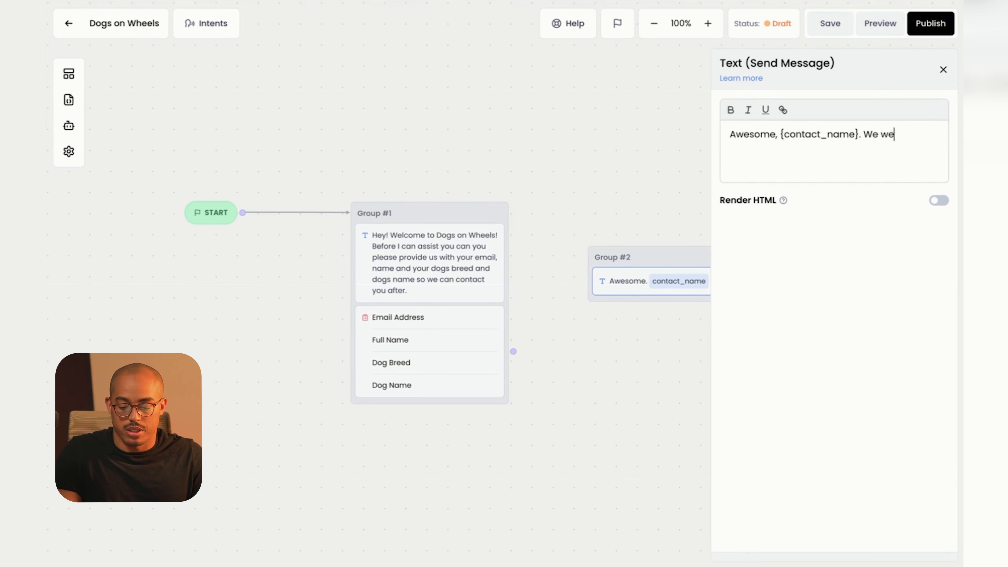
key(BackSpace)
text(ould love to help)
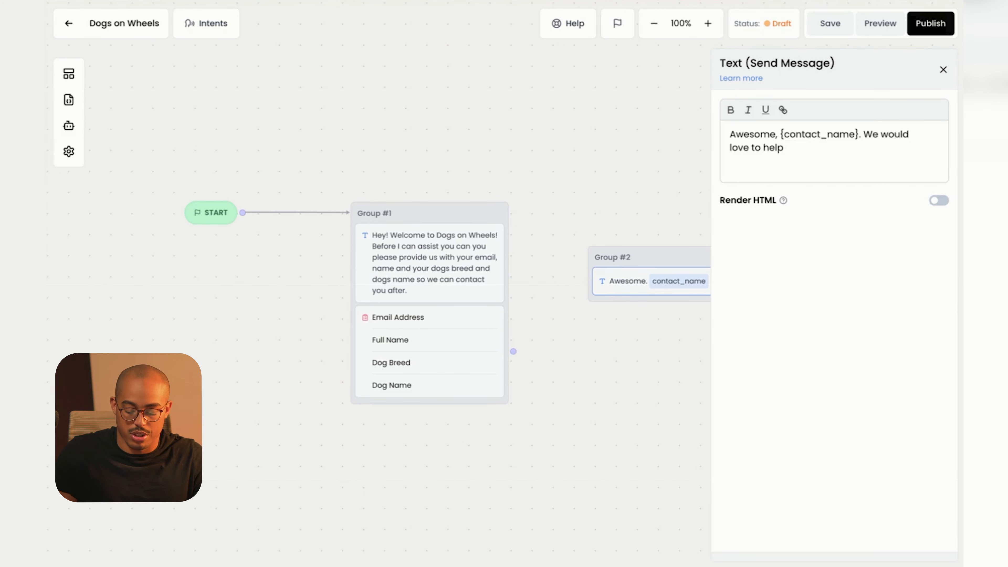
text( {)
scroll(889, 221, down, 5)
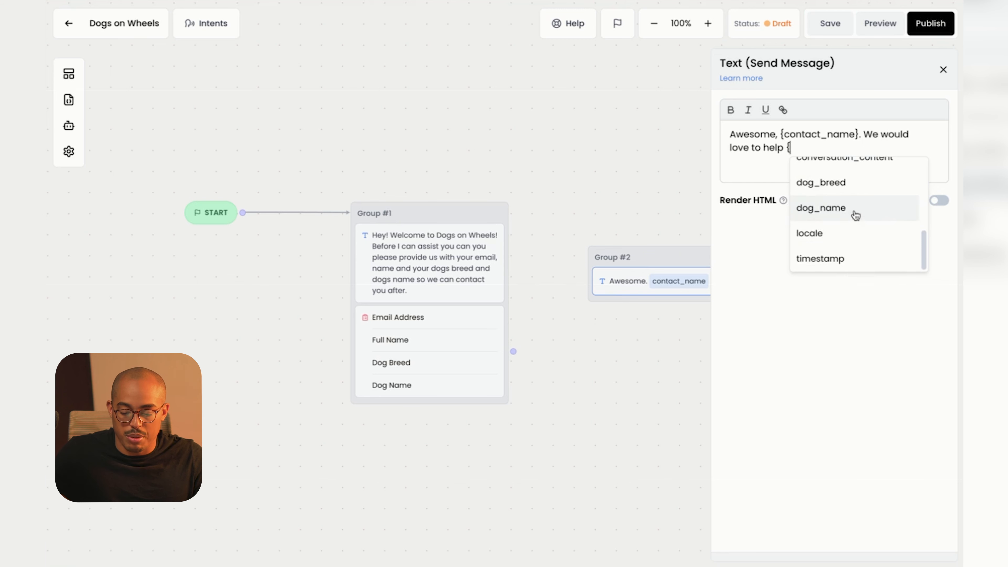
click(855, 214)
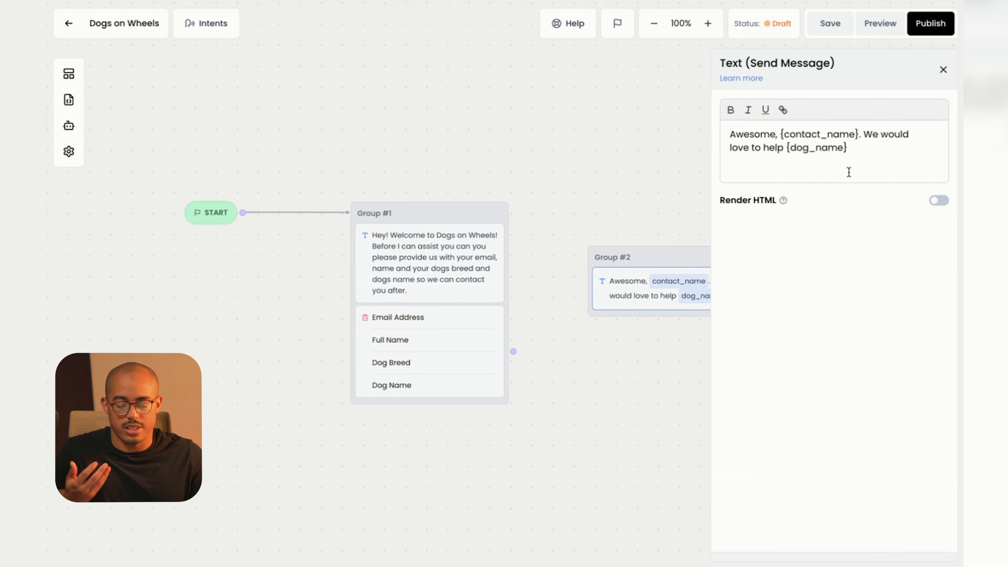
text(.)
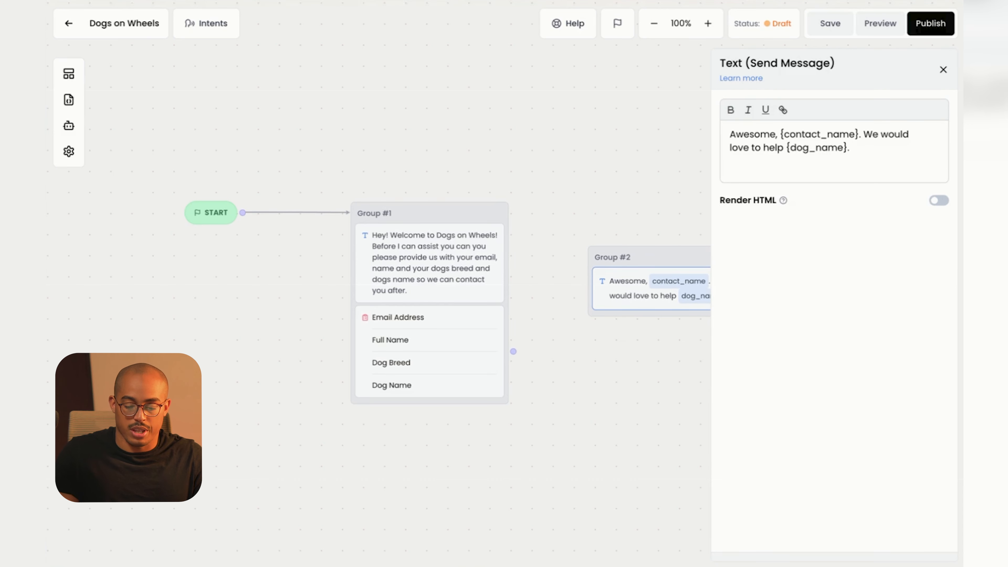
key(Return)
key(Return)
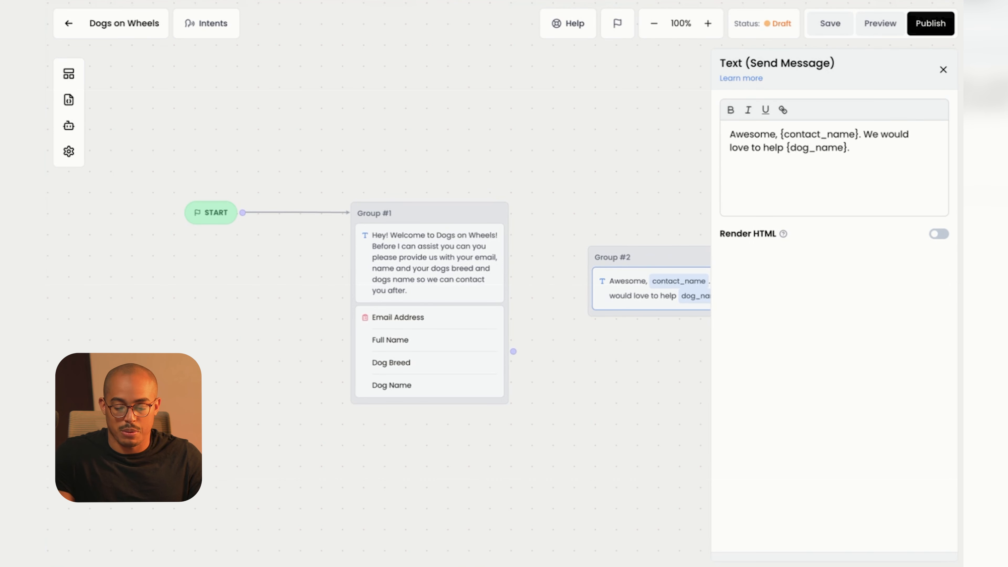
text(What is)
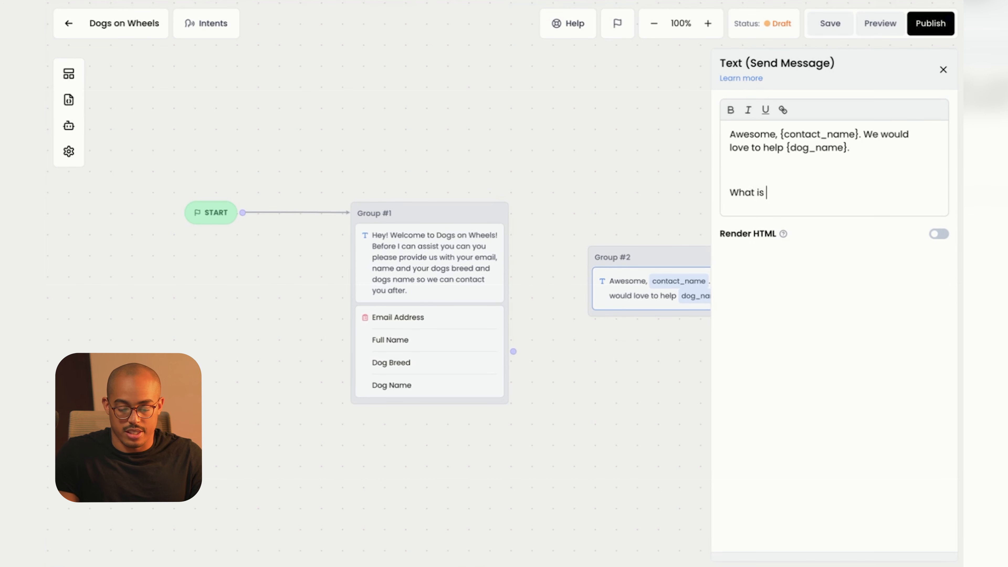
text( it that we can help )
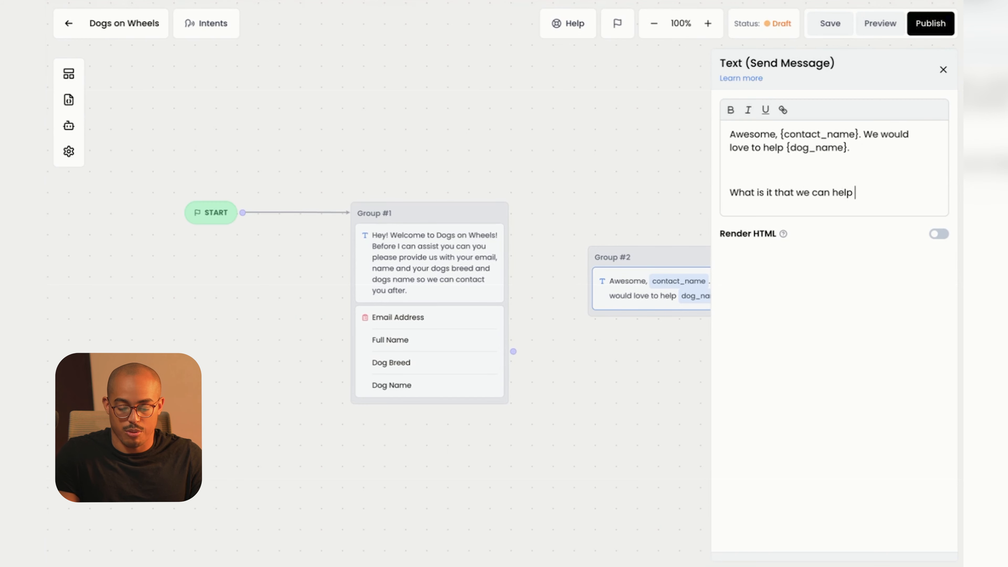
text(you with?)
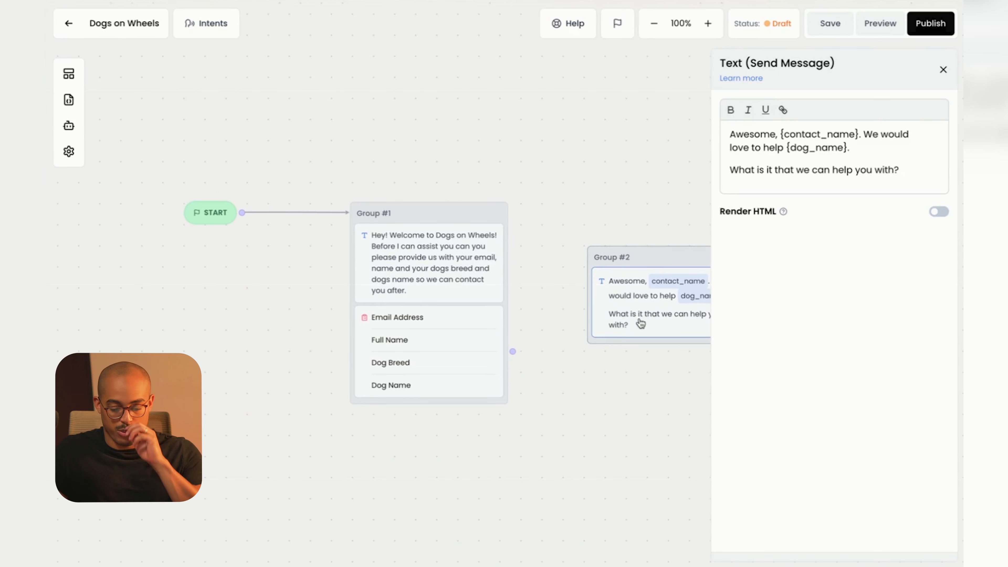
Connect Group #1's output to Group #2 and move Group #2 level with Group #1.
click(943, 70)
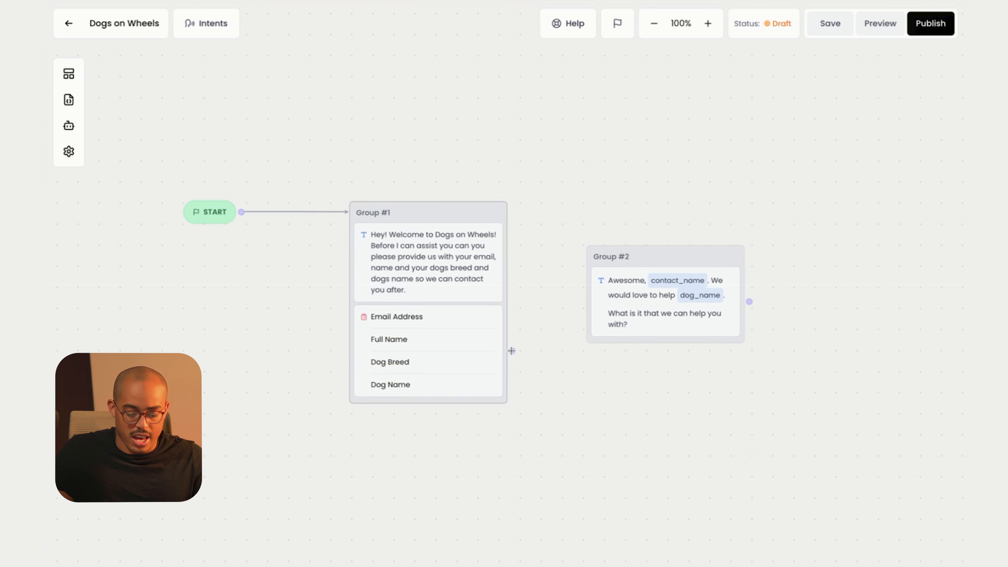
drag(512, 351, 657, 252)
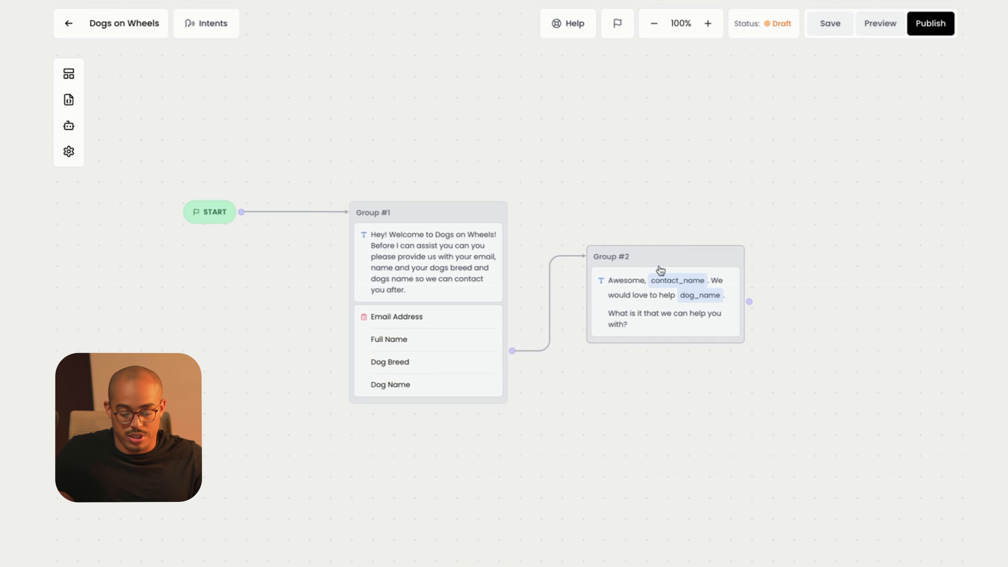
drag(660, 271, 664, 225)
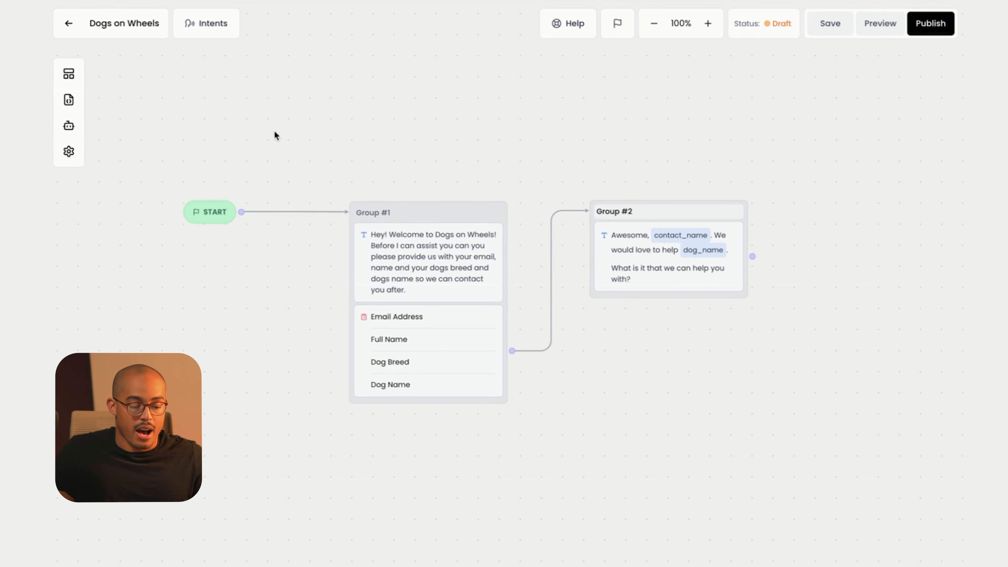
click(74, 80)
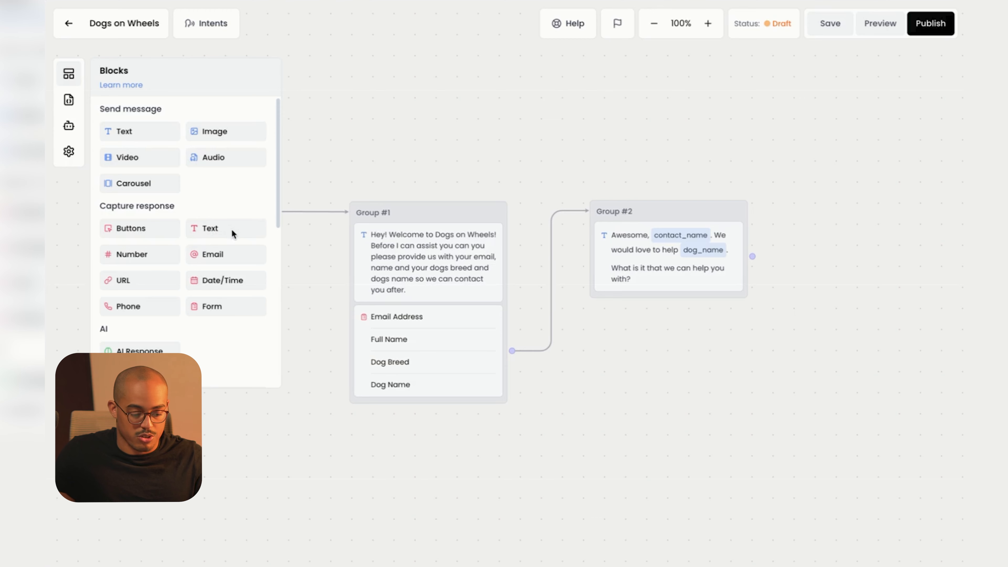
Place a Capture Text block as Group #3 under Group #2, leaving voice input off.
drag(233, 233, 712, 329)
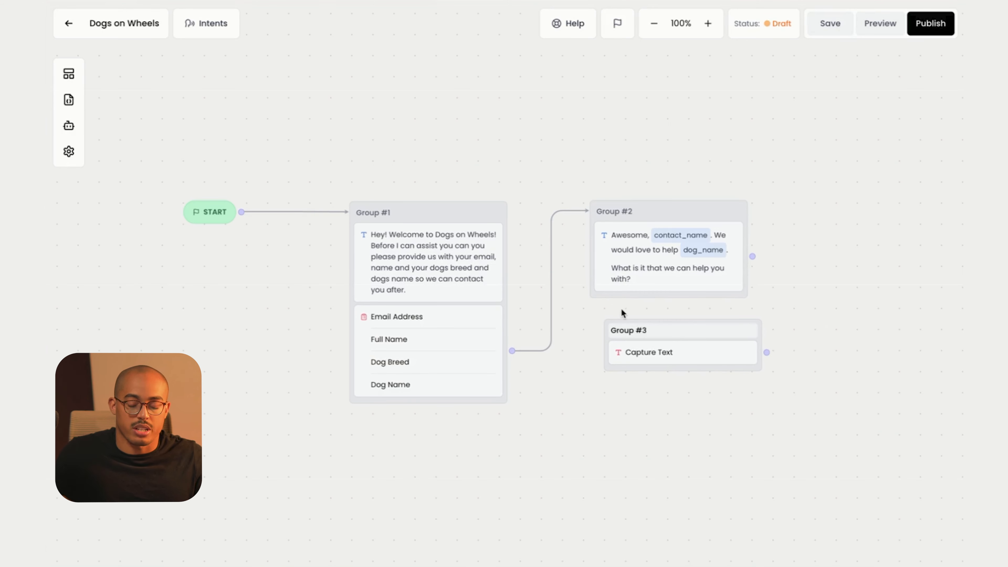
drag(688, 329, 674, 331)
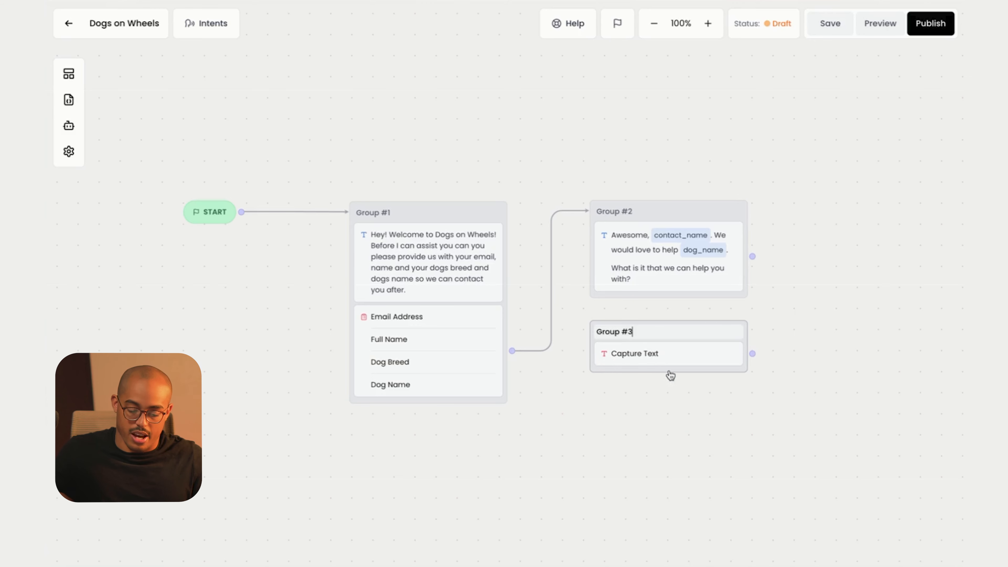
click(645, 361)
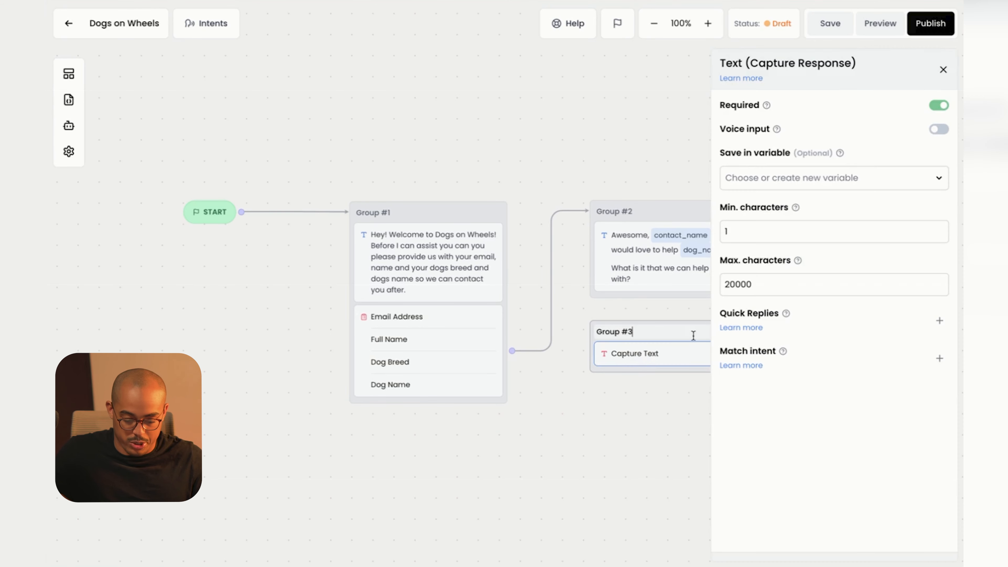
click(646, 276)
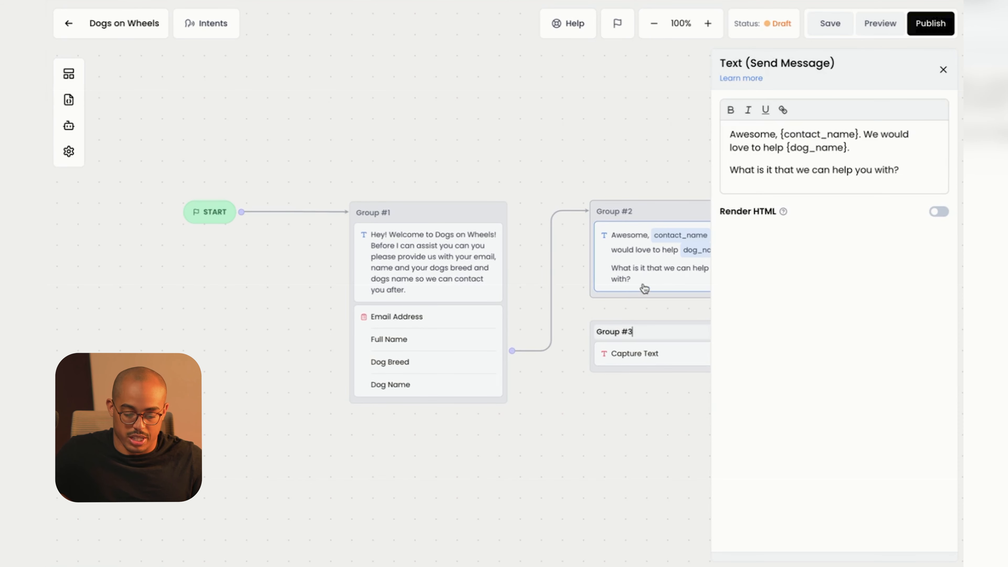
click(671, 359)
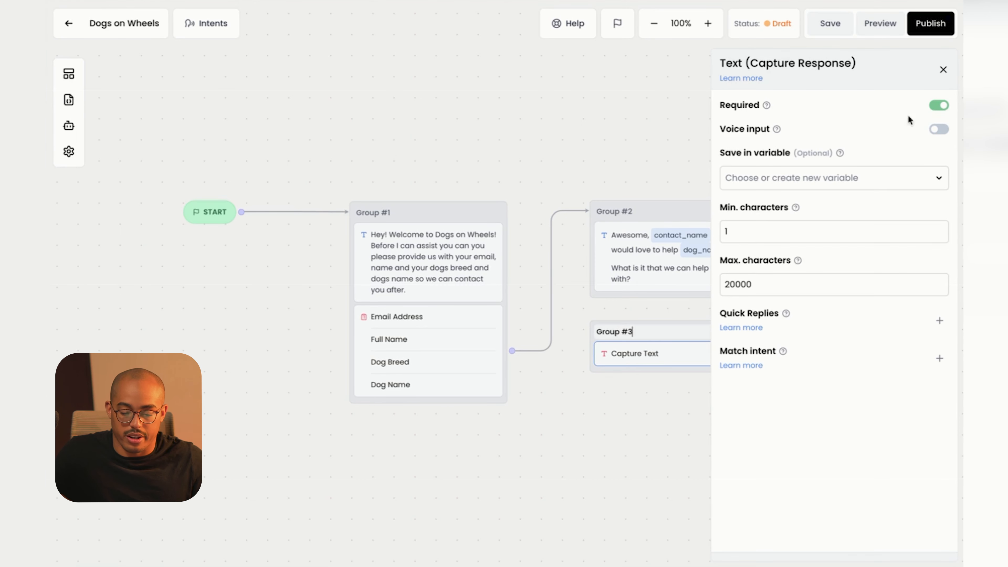
click(939, 129)
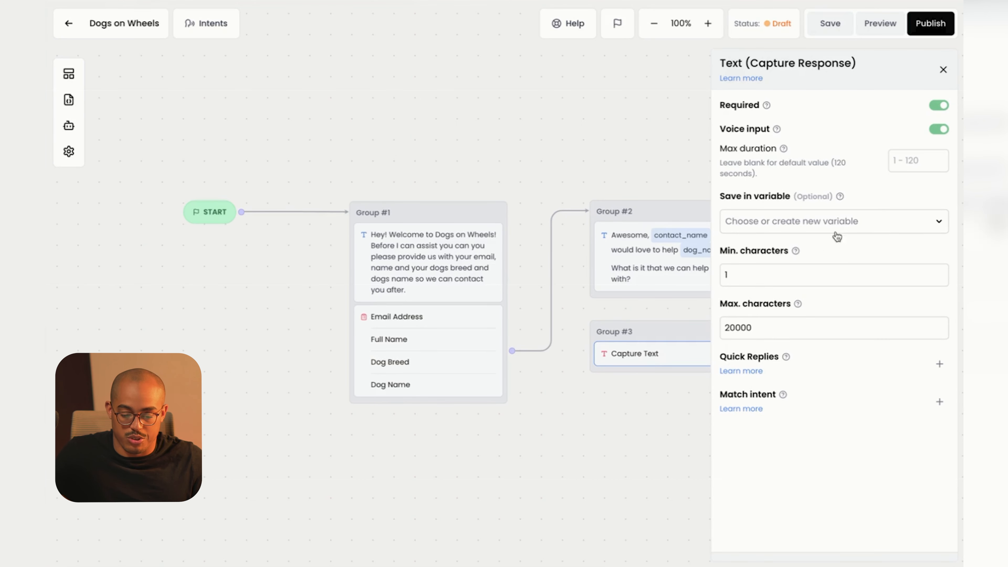
click(938, 131)
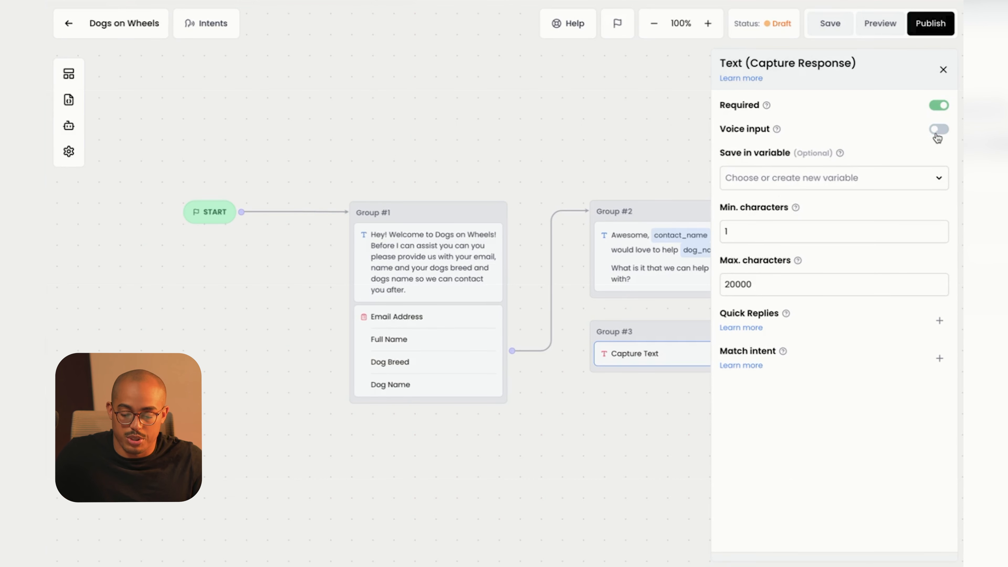
Save the captured reply in a new user_question variable and add a blank quick reply.
click(766, 187)
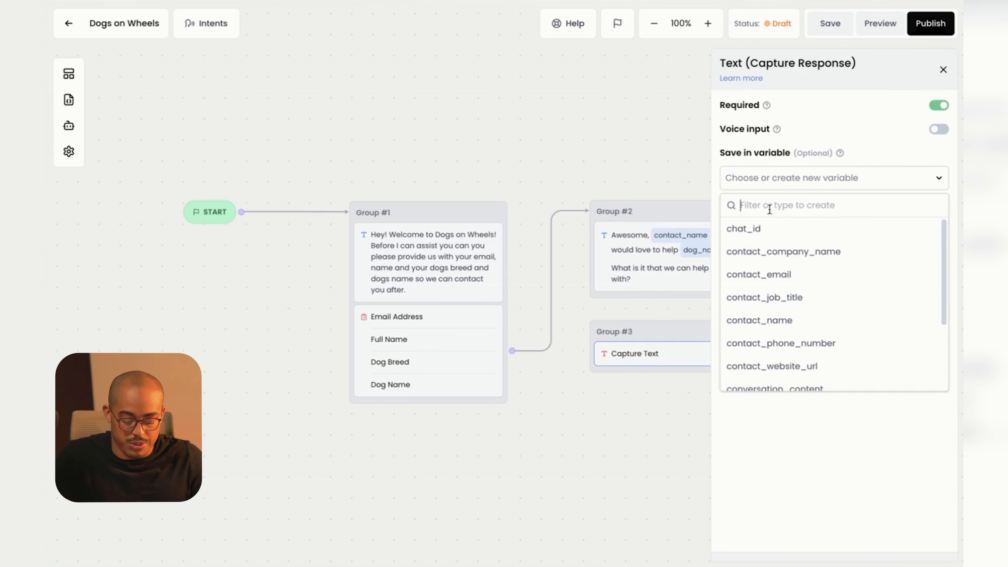
text(user)
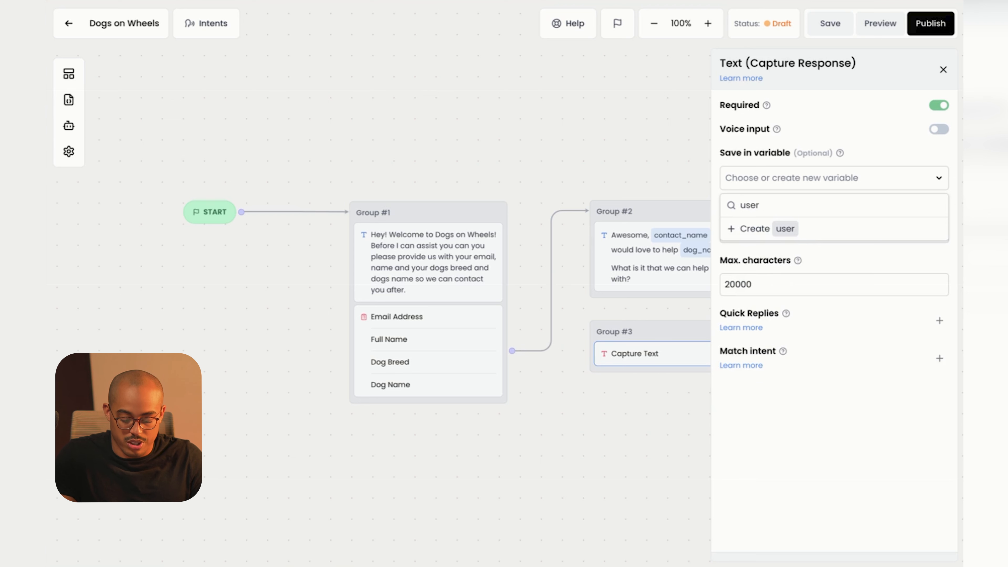
text(_question)
click(777, 229)
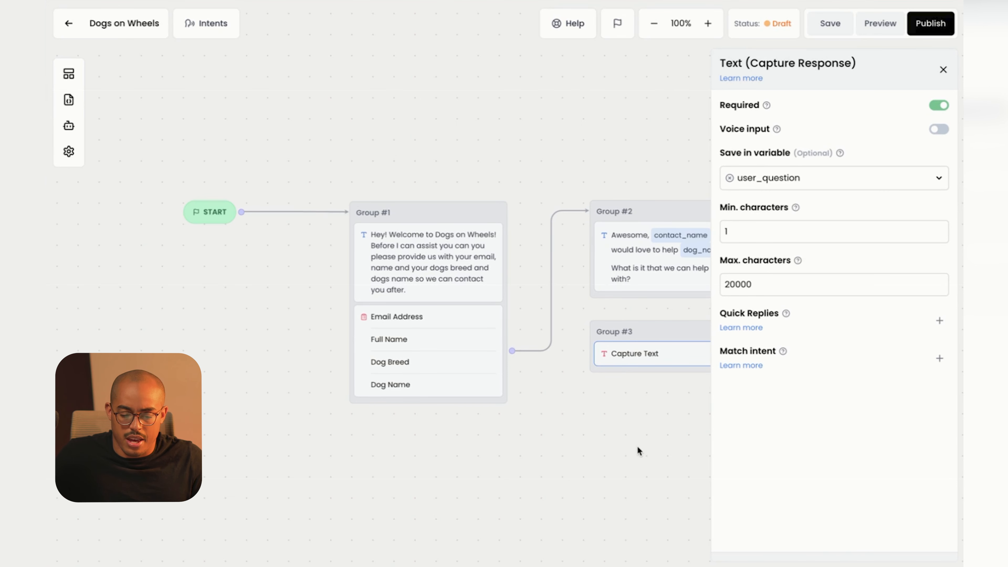
click(940, 321)
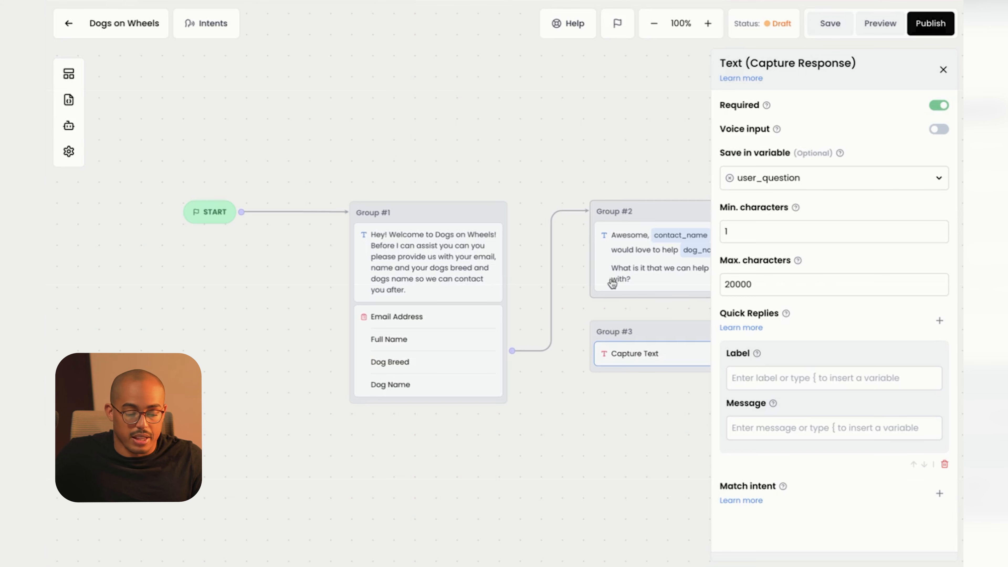
click(223, 24)
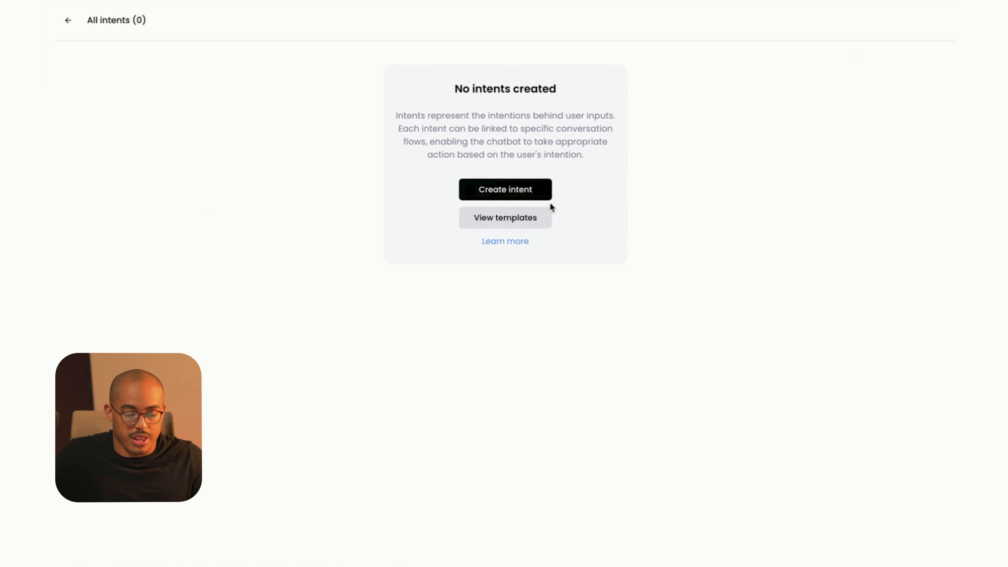
click(502, 244)
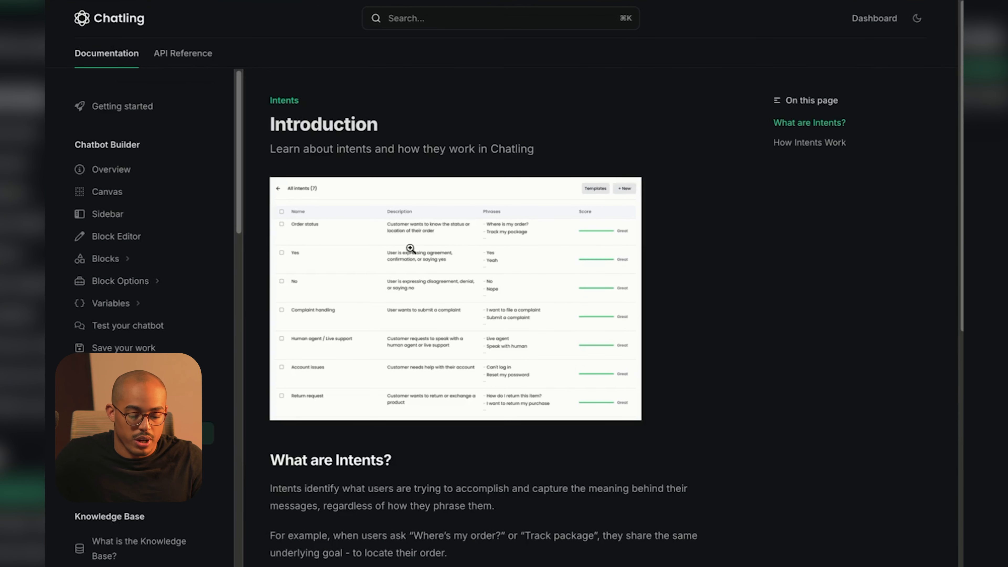
click(393, 221)
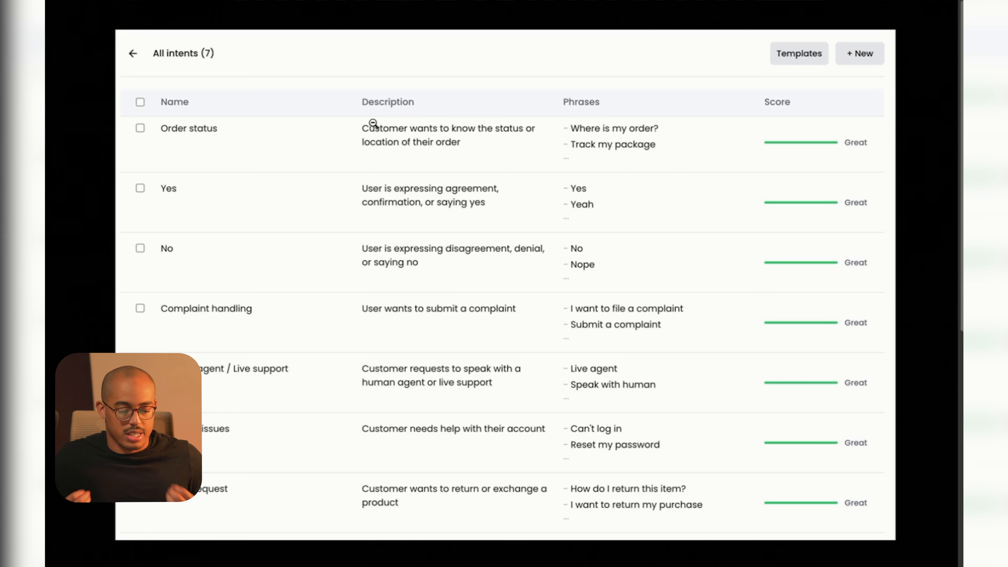
click(360, 97)
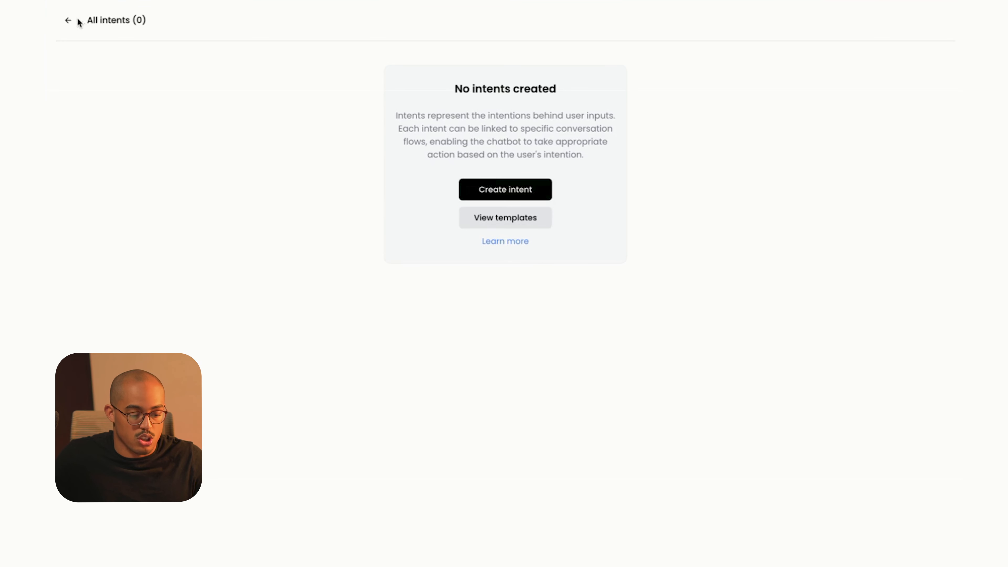
click(69, 21)
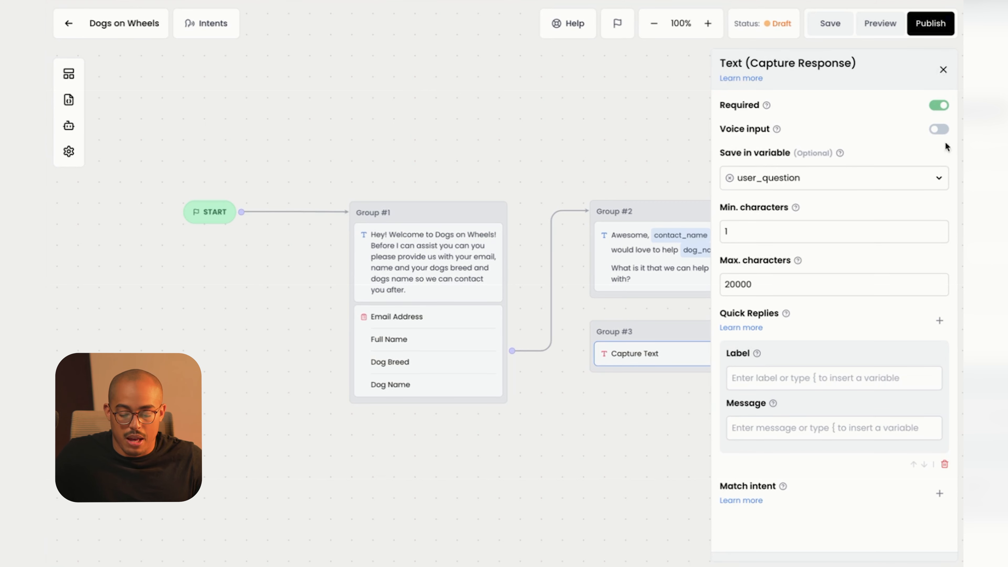
Delete the empty quick reply, connect Group #2 to Group #3, and add an AI Response block there.
click(945, 465)
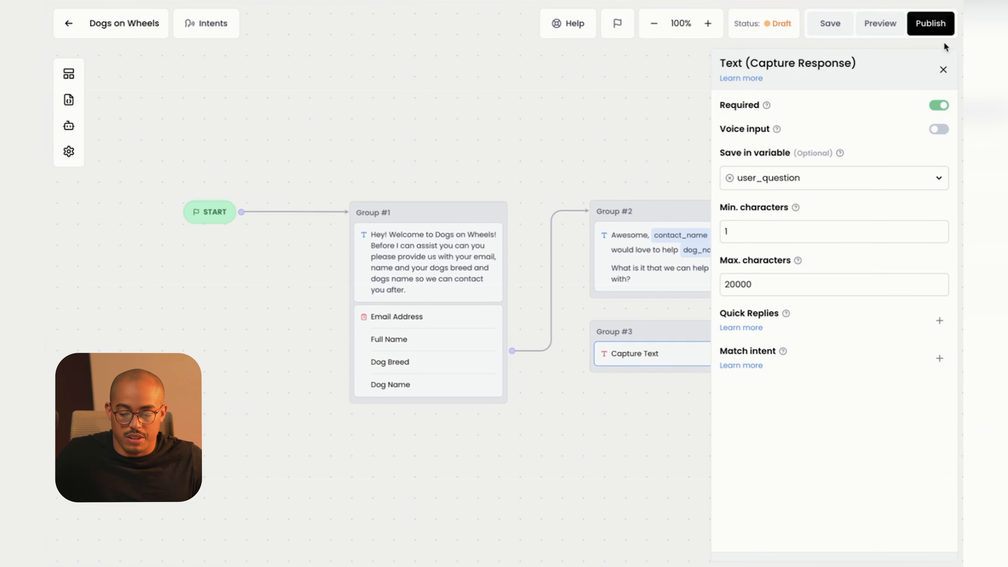
click(943, 74)
drag(840, 343, 733, 217)
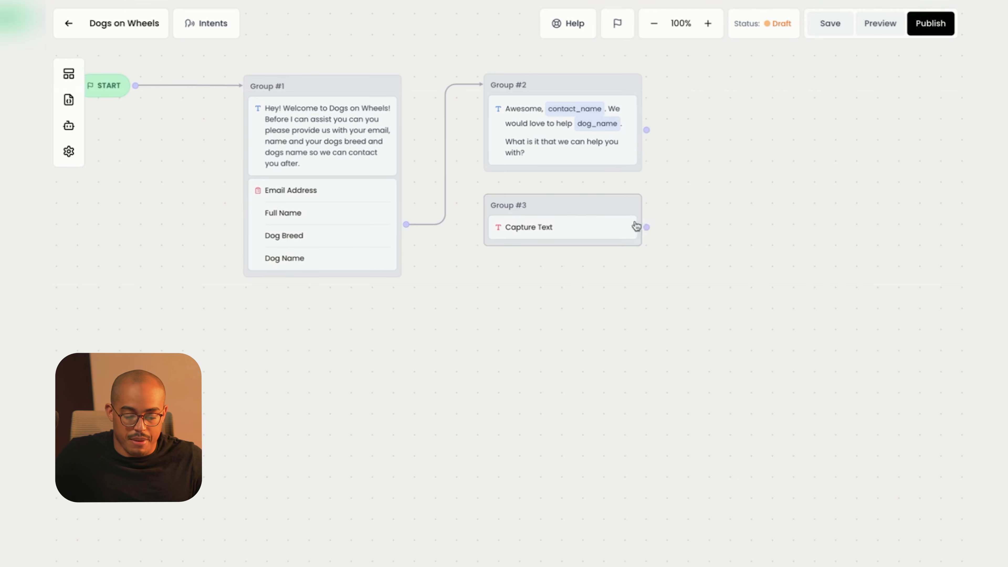
drag(646, 130, 657, 261)
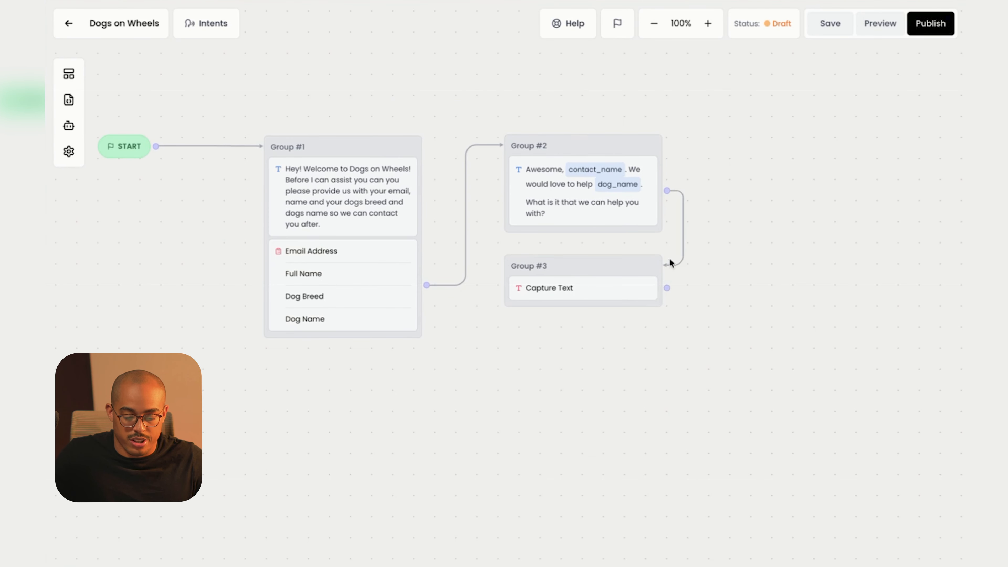
click(67, 78)
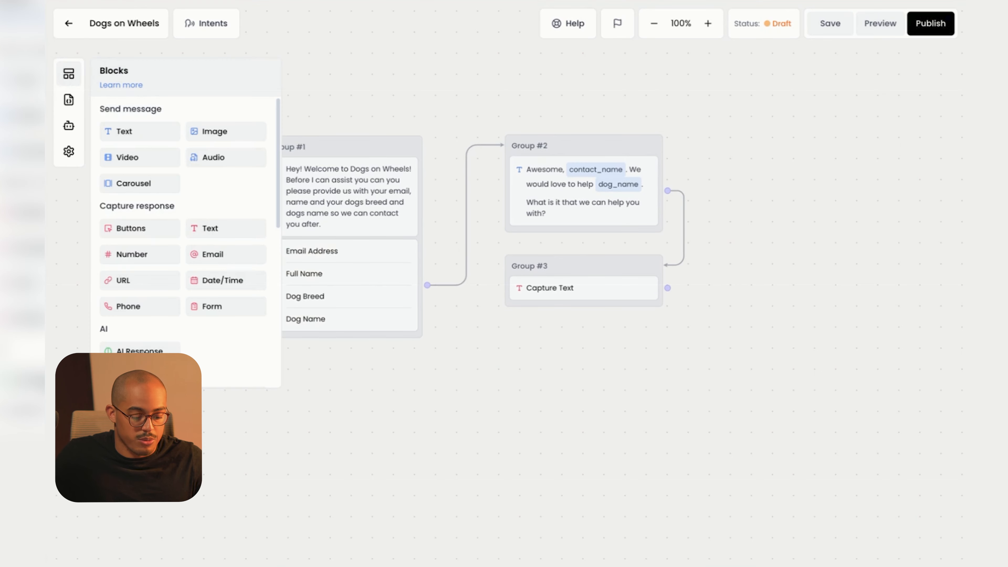
drag(140, 350, 549, 325)
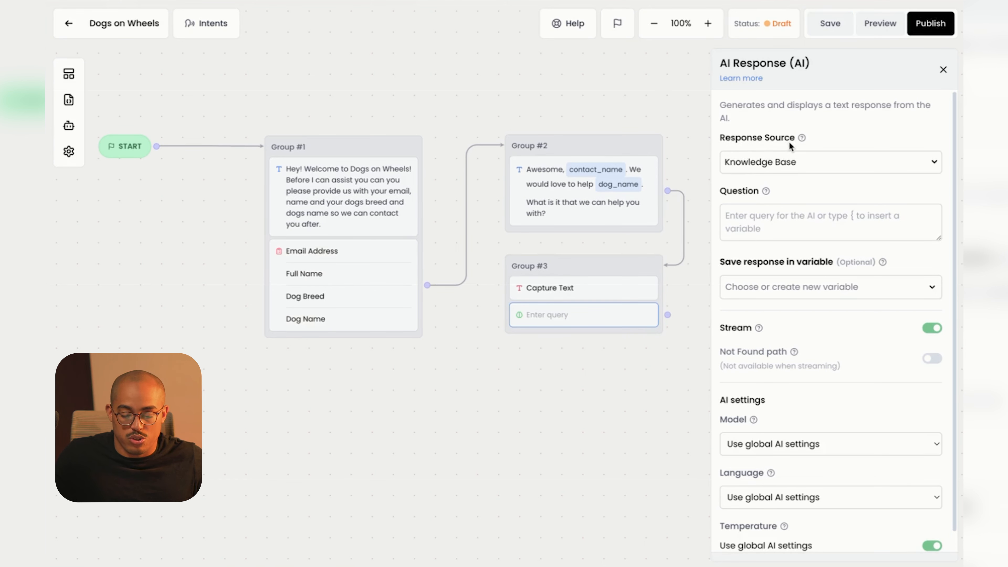
Keep the AI Response source on Knowledge Base and check the Capture Text's user_question variable.
click(782, 161)
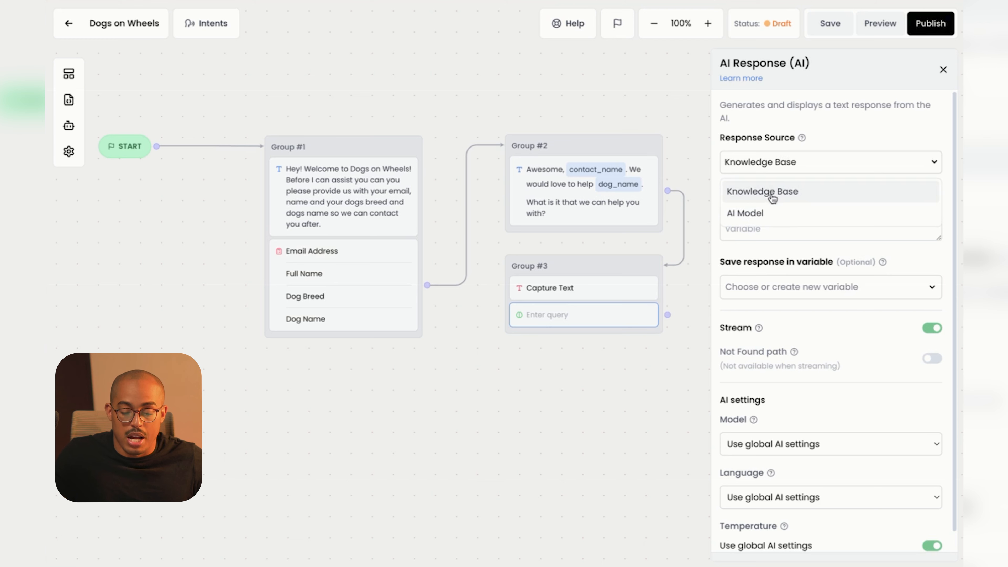
click(753, 214)
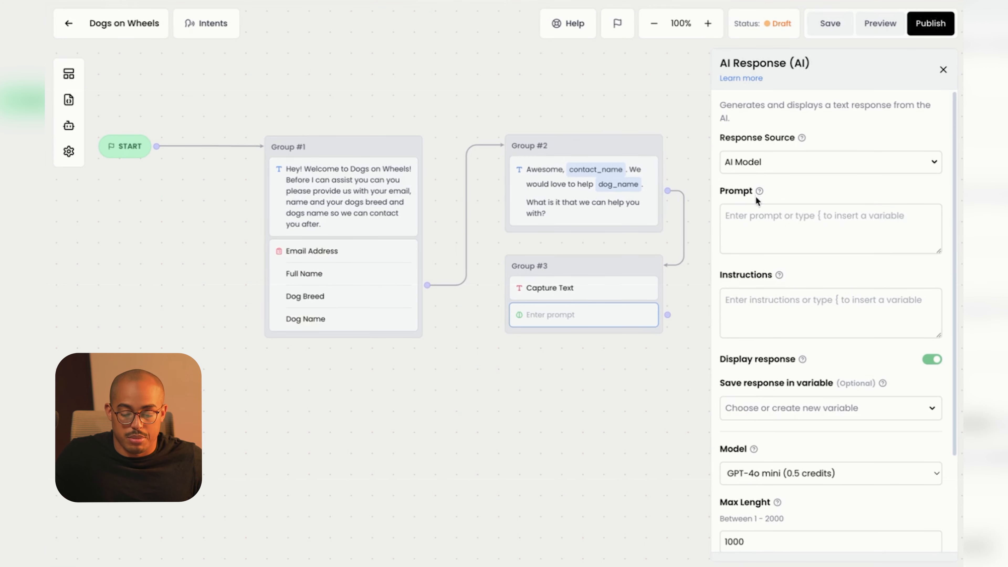
click(775, 164)
click(769, 194)
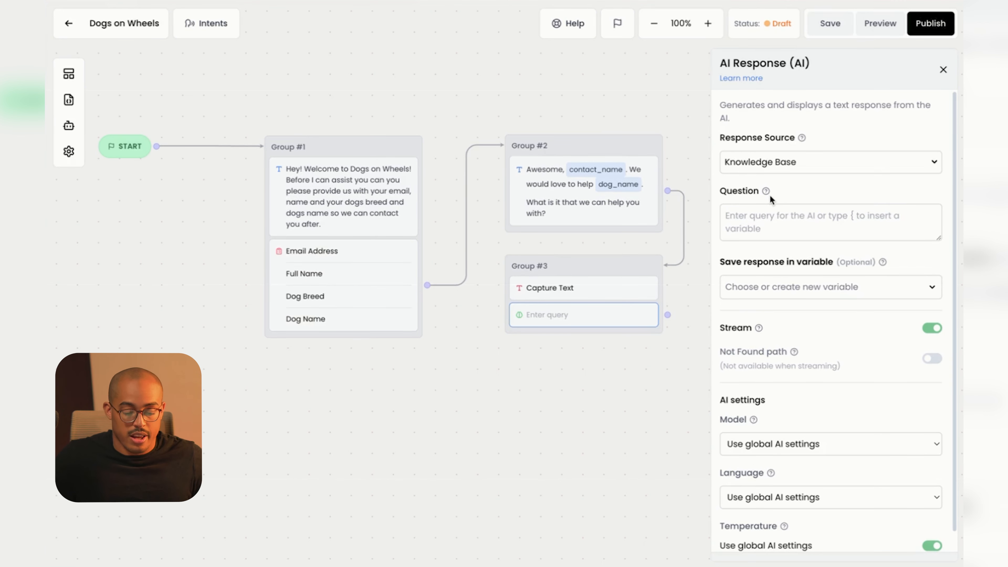
click(770, 210)
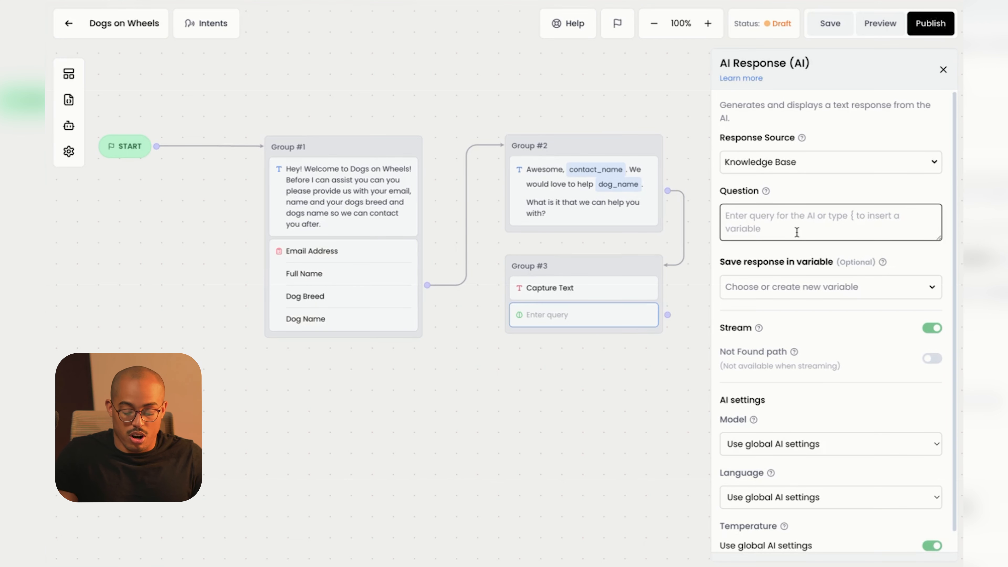
click(569, 293)
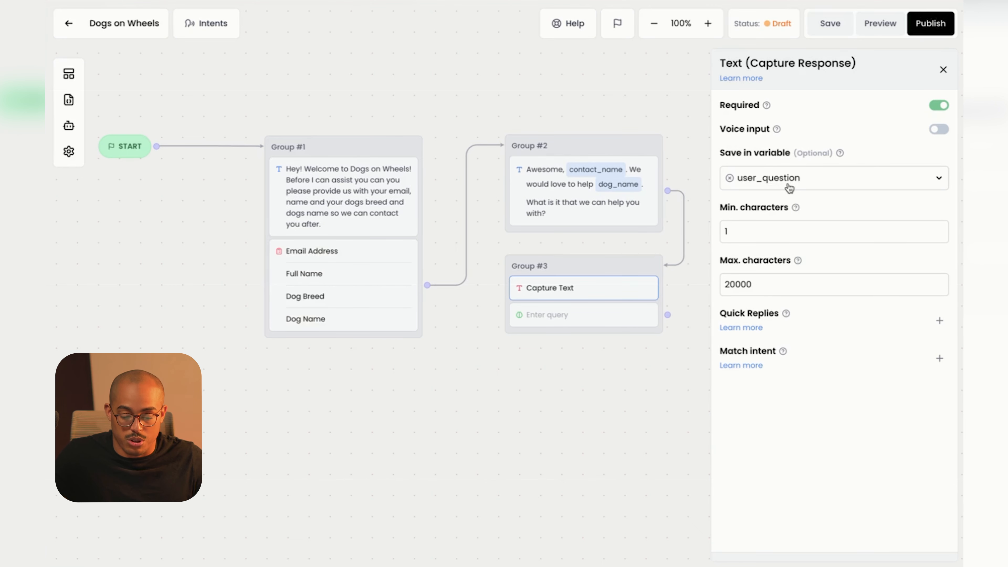
Set the AI Response Question field to {user_question}.
click(581, 316)
click(774, 222)
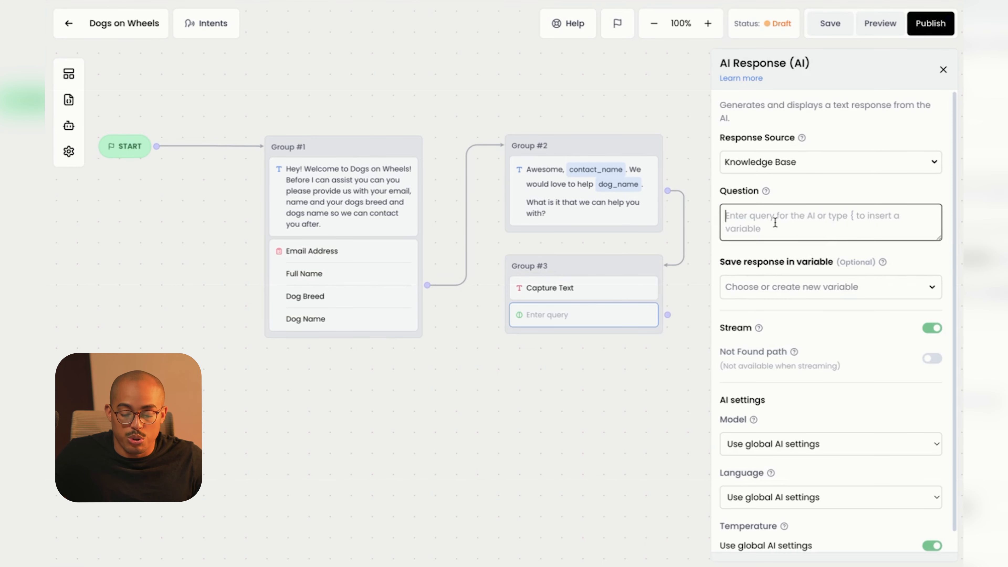
text({user)
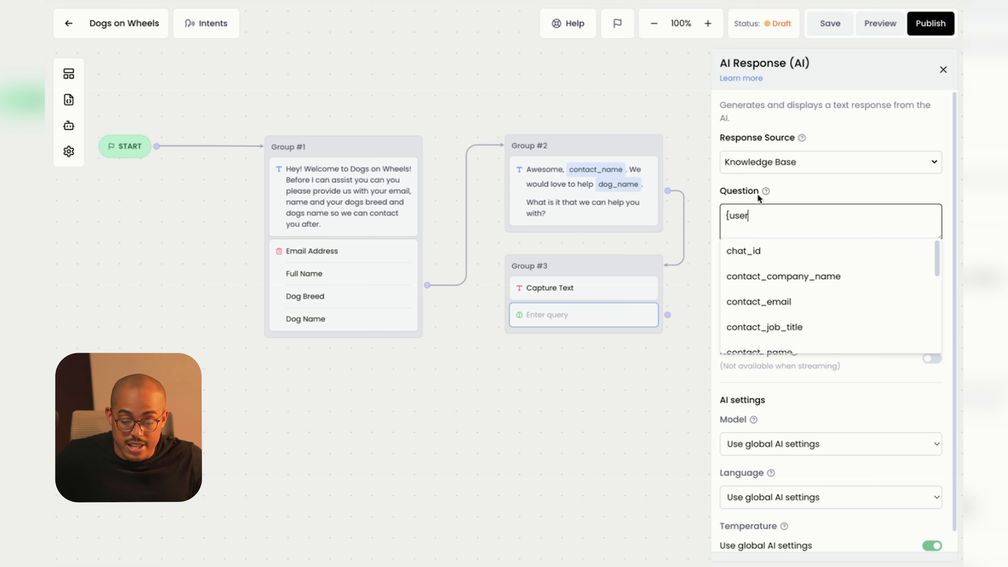
scroll(792, 300, down, 3)
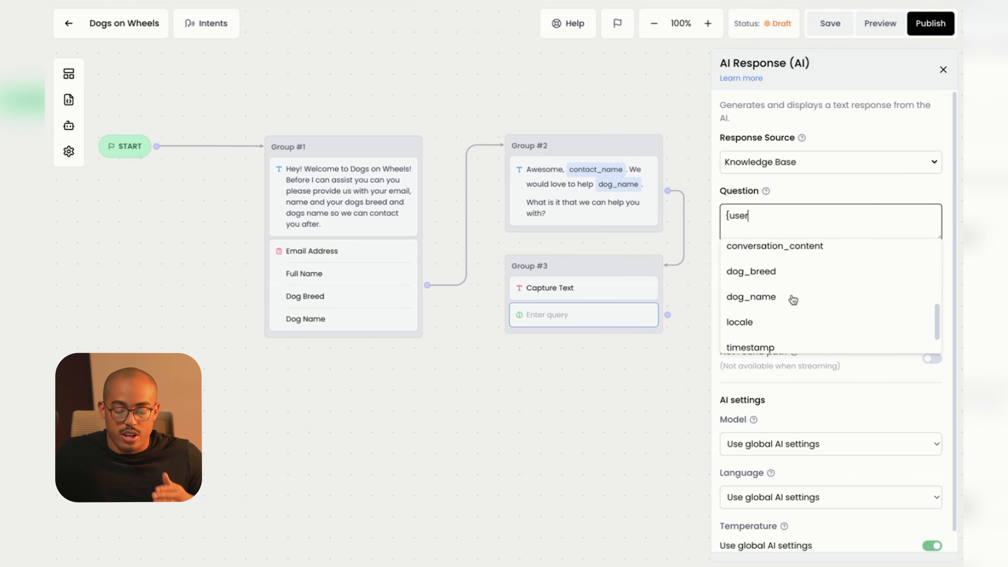
scroll(792, 300, up, 2)
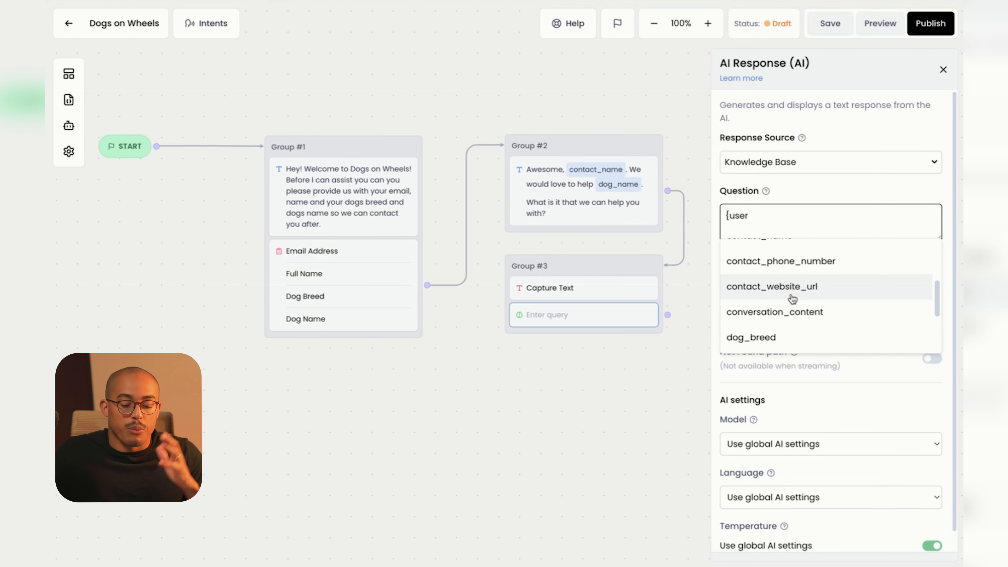
scroll(791, 298, down, 3)
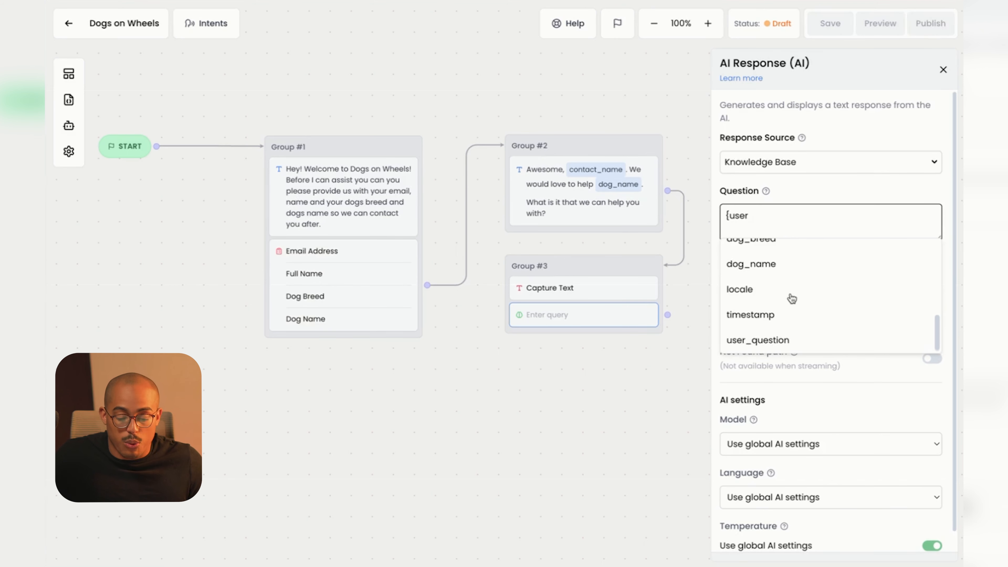
click(778, 340)
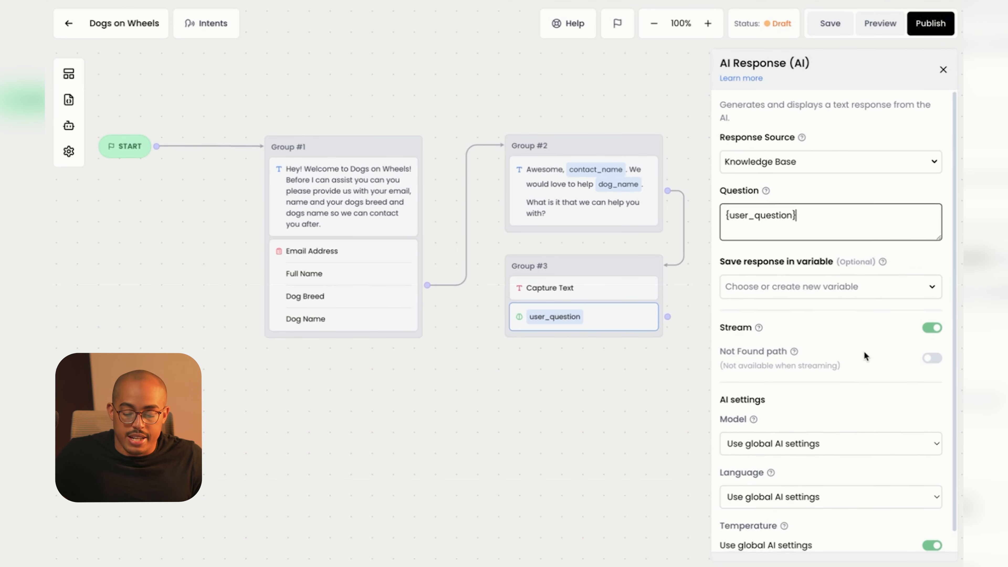
scroll(864, 352, down, 1)
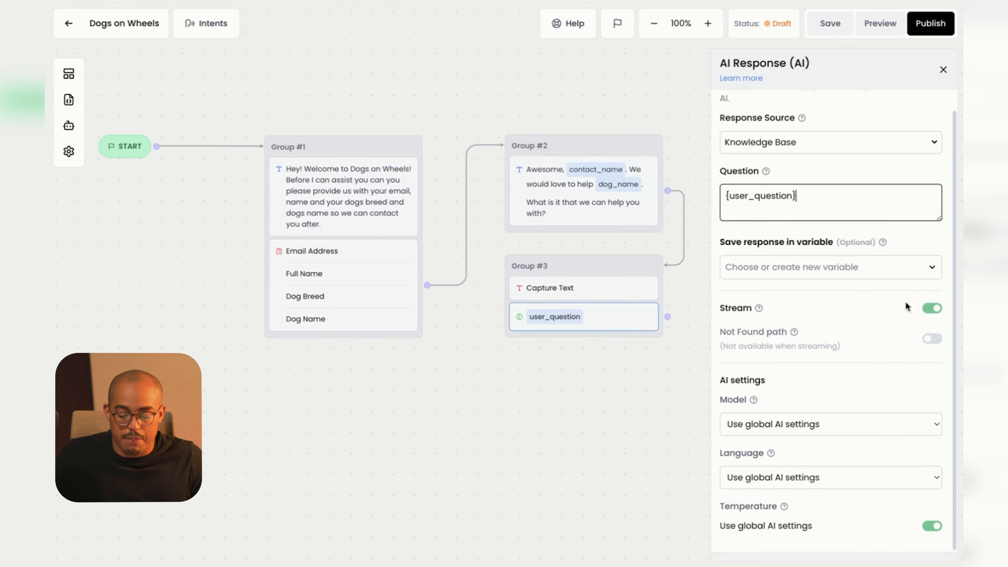
Leave the AI Response model on Use global AI settings.
click(781, 429)
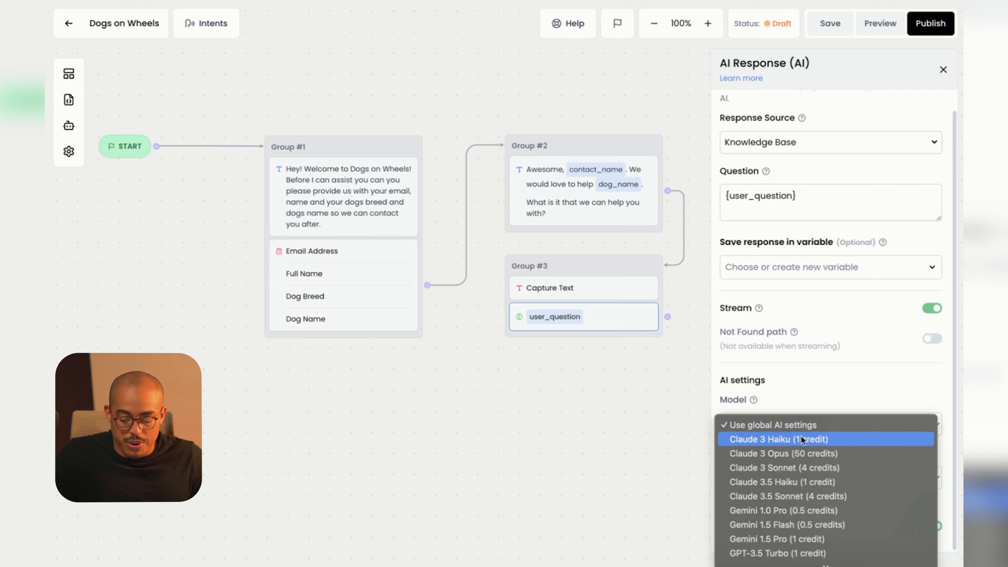
click(779, 426)
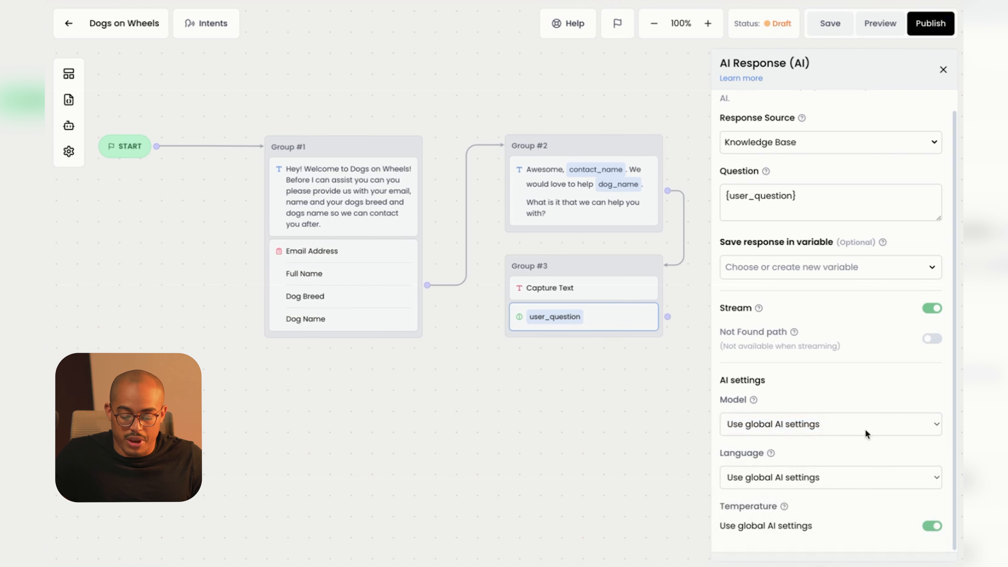
click(813, 435)
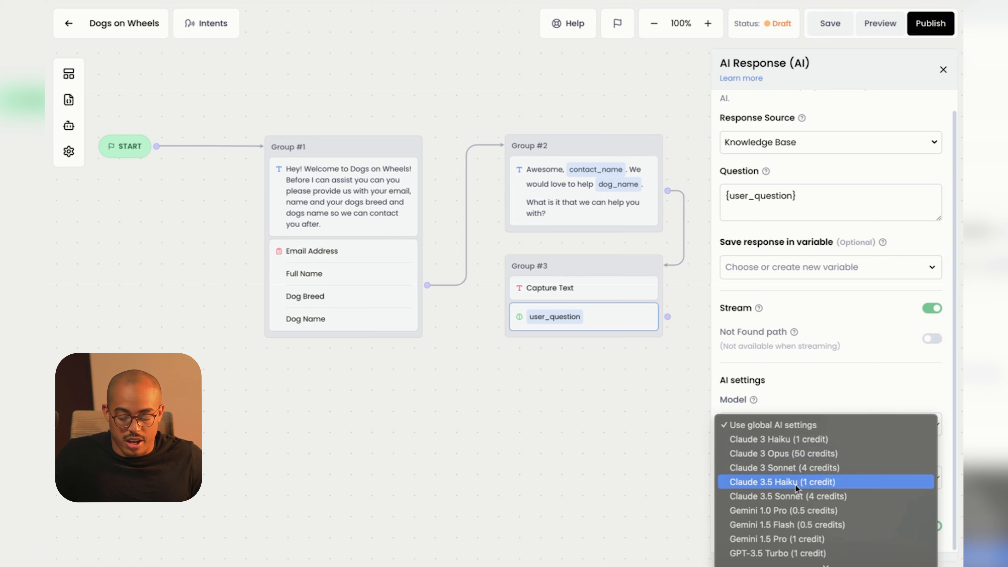
scroll(796, 488, down, 3)
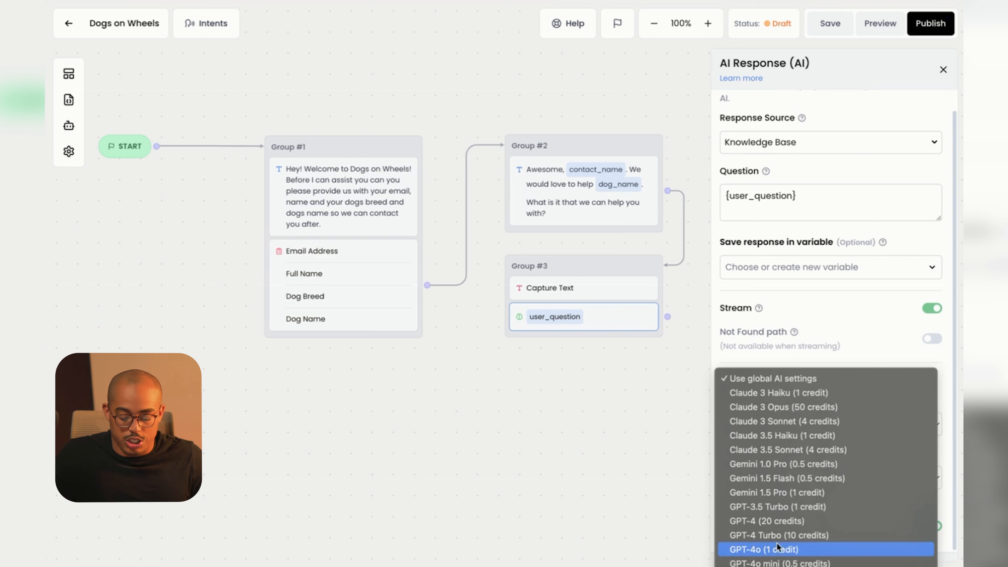
click(844, 318)
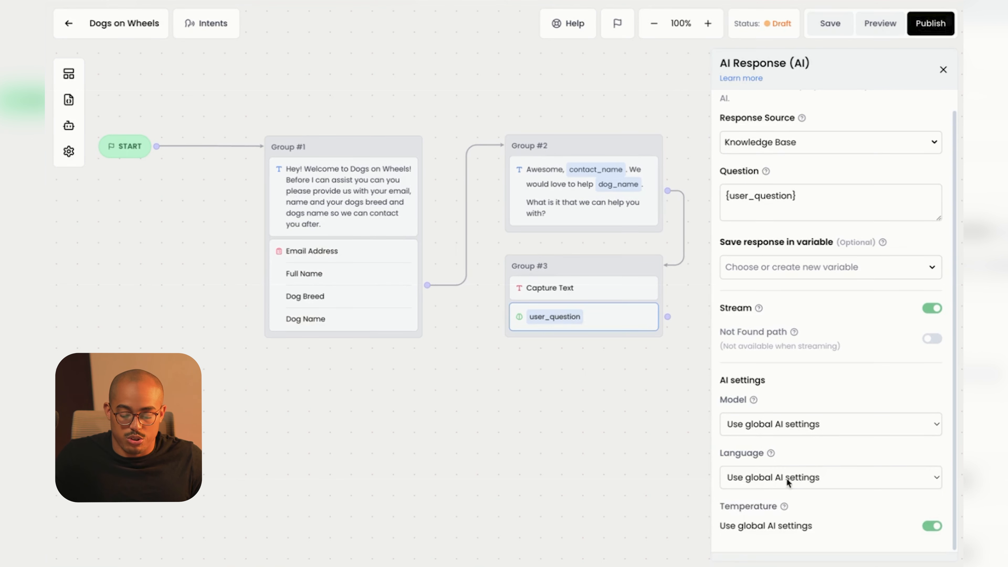
Set the response language to Auto and close the AI Response settings.
click(794, 478)
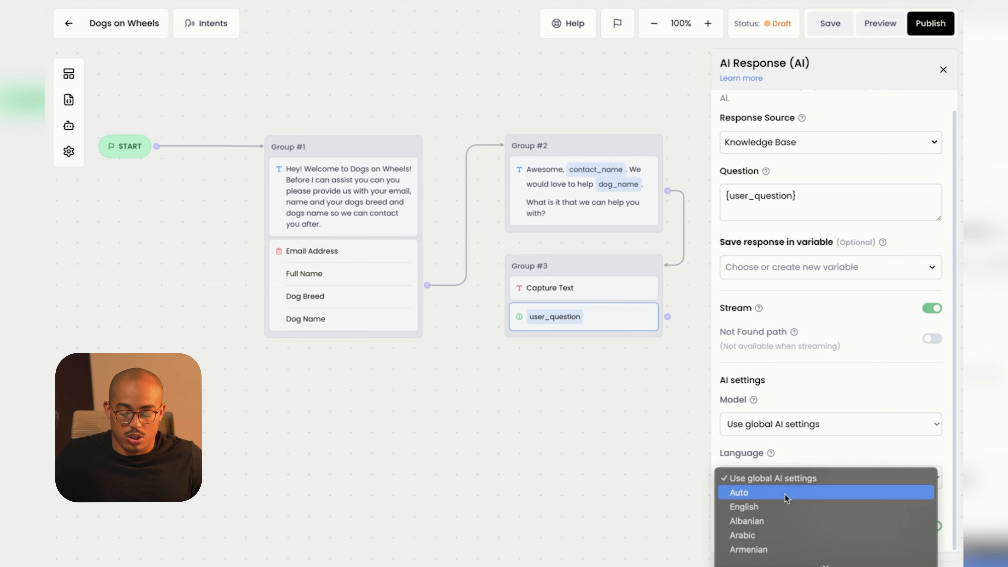
click(785, 494)
click(791, 474)
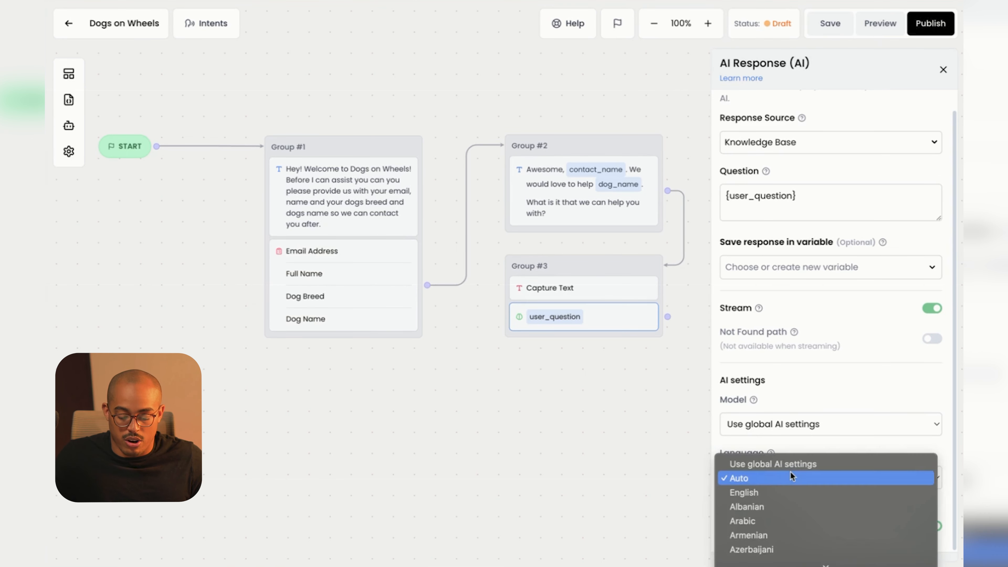
click(763, 480)
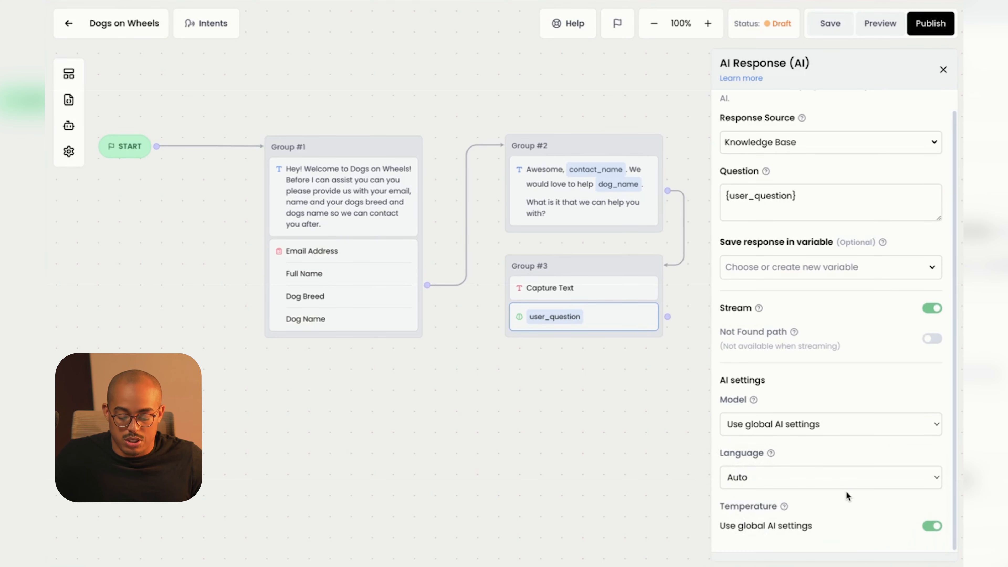
scroll(842, 489, up, 1)
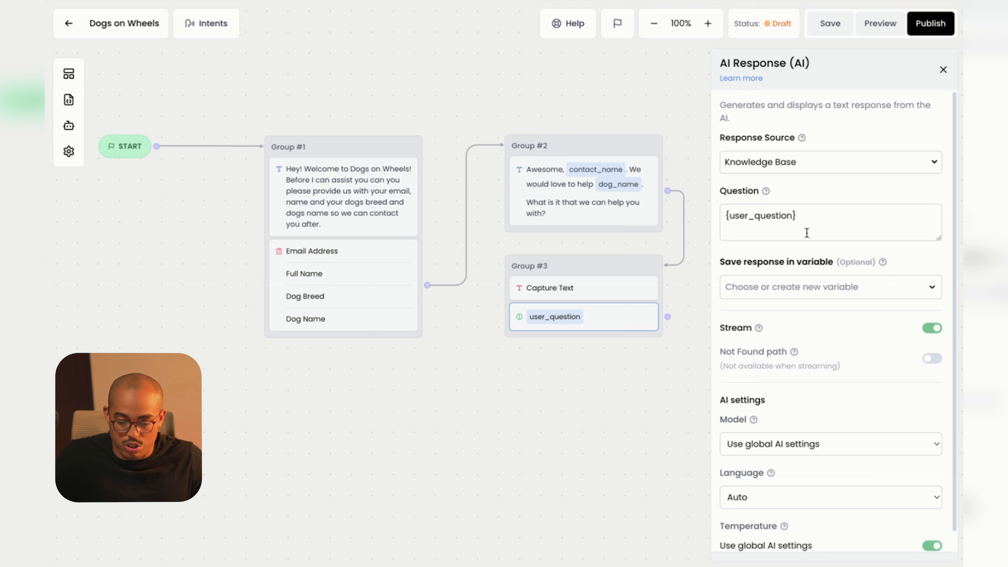
click(945, 70)
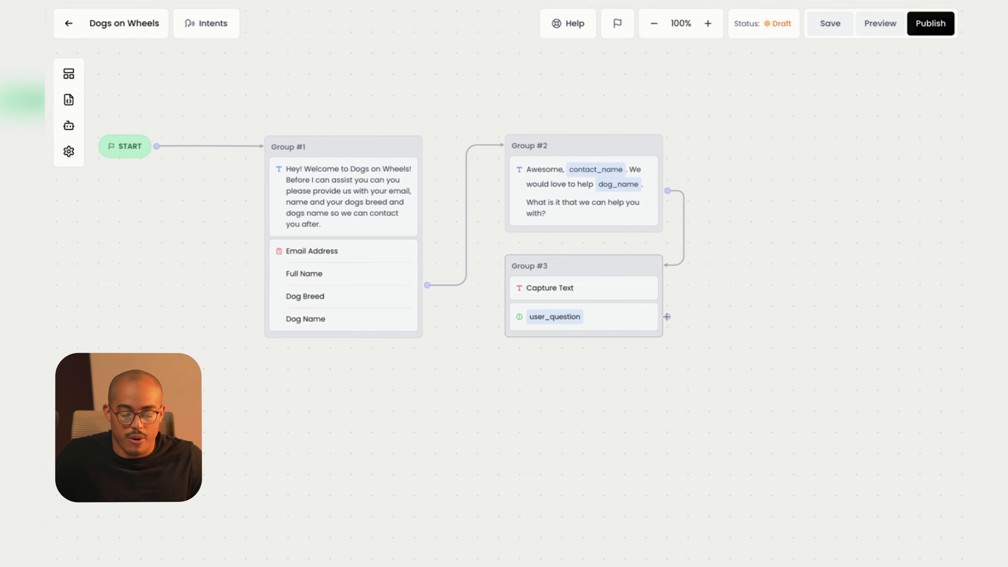
Loop Group #3's user_question output back into its own input and nudge the group slightly.
mouse_move(667, 316)
mouse_down()
mouse_move(693, 313)
mouse_move(661, 297)
mouse_up()
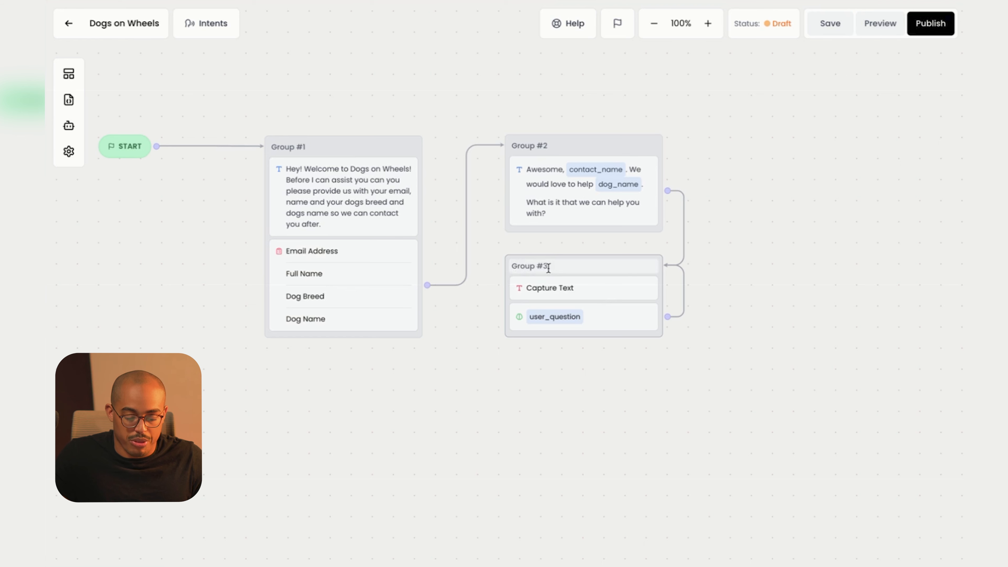
mouse_move(549, 269)
mouse_down()
mouse_move(526, 266)
mouse_move(556, 270)
mouse_up()
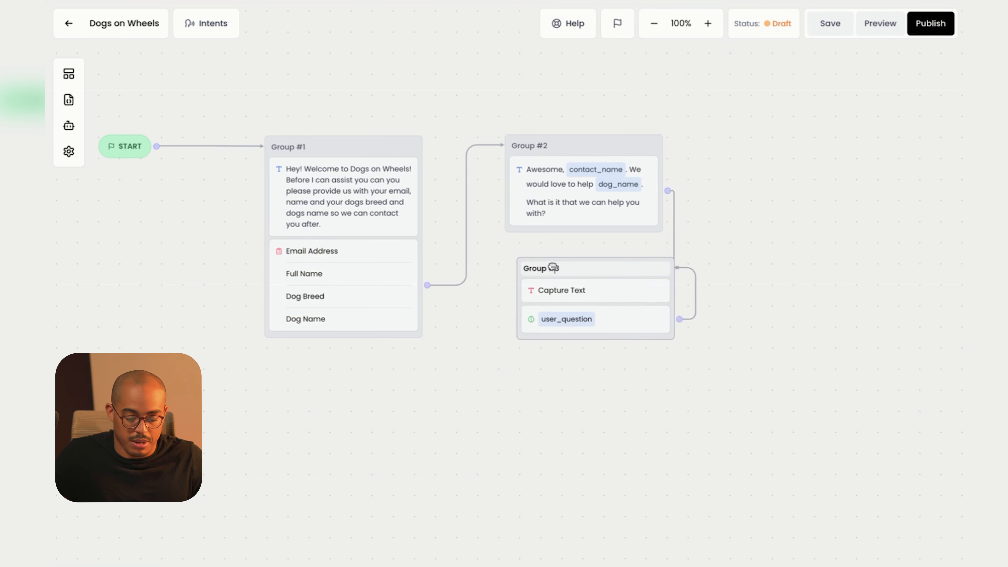
Title groups #3, #2 and #1 AI Response, More Information and WElcome Message, then delete the AI Response self-loop.
click(552, 266)
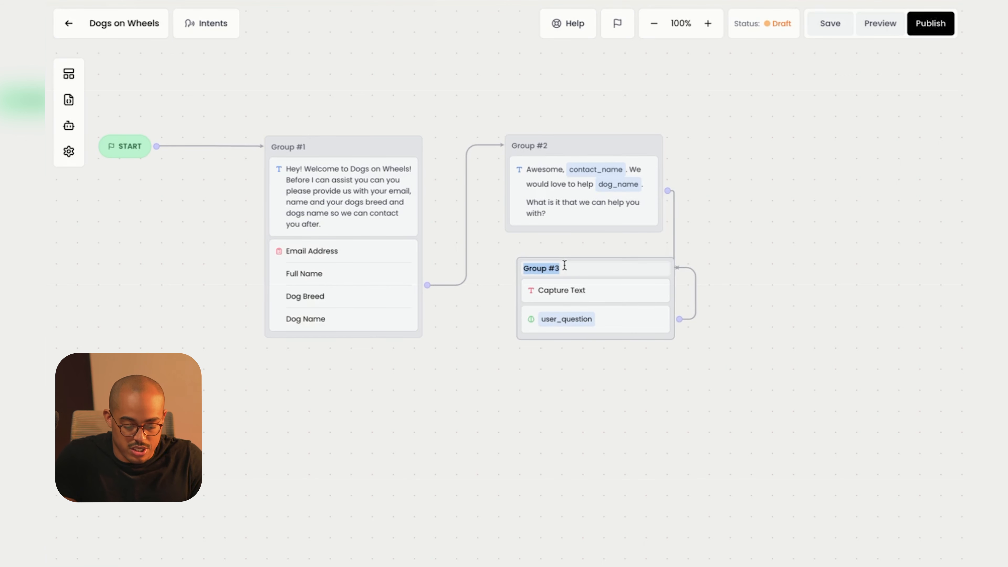
text(AI Response)
click(532, 145)
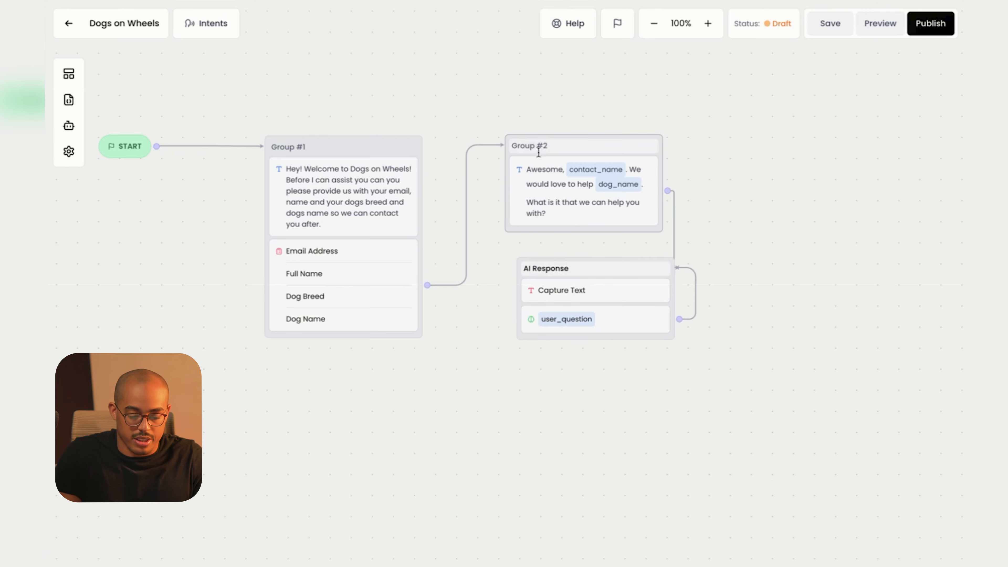
text(More Information)
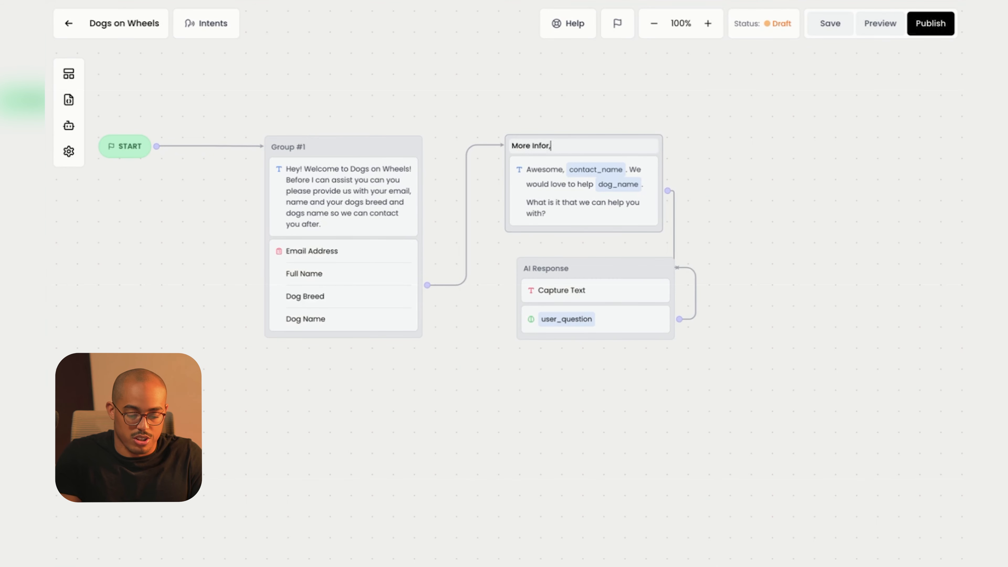
key(Return)
click(294, 147)
text(WElcome M)
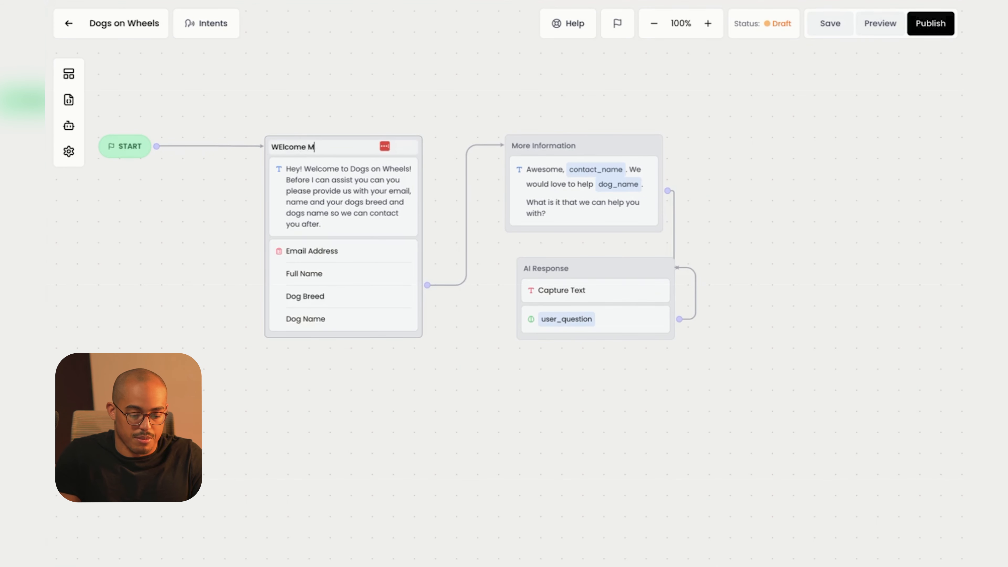
text(essagfe)
key(Return)
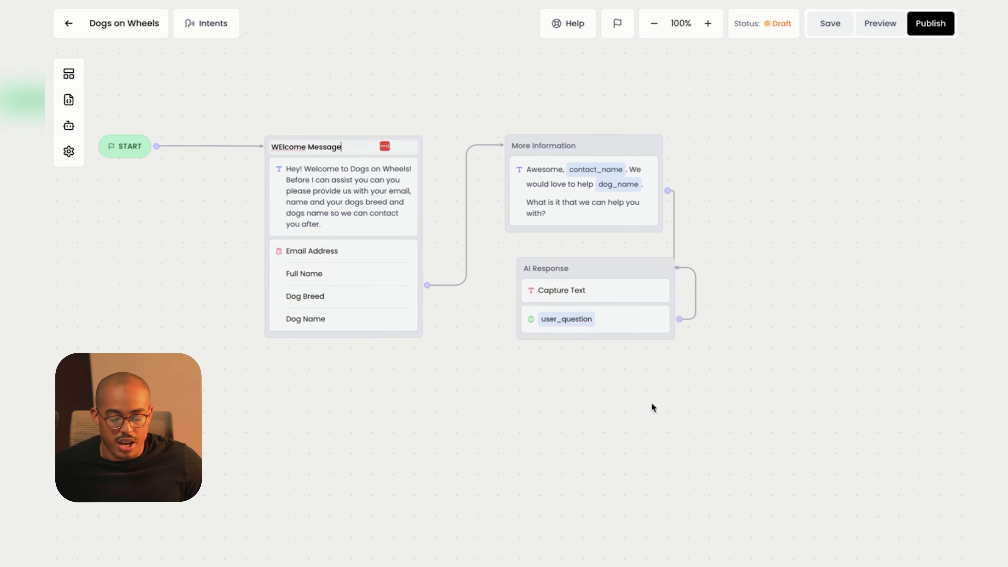
click(696, 295)
click(708, 303)
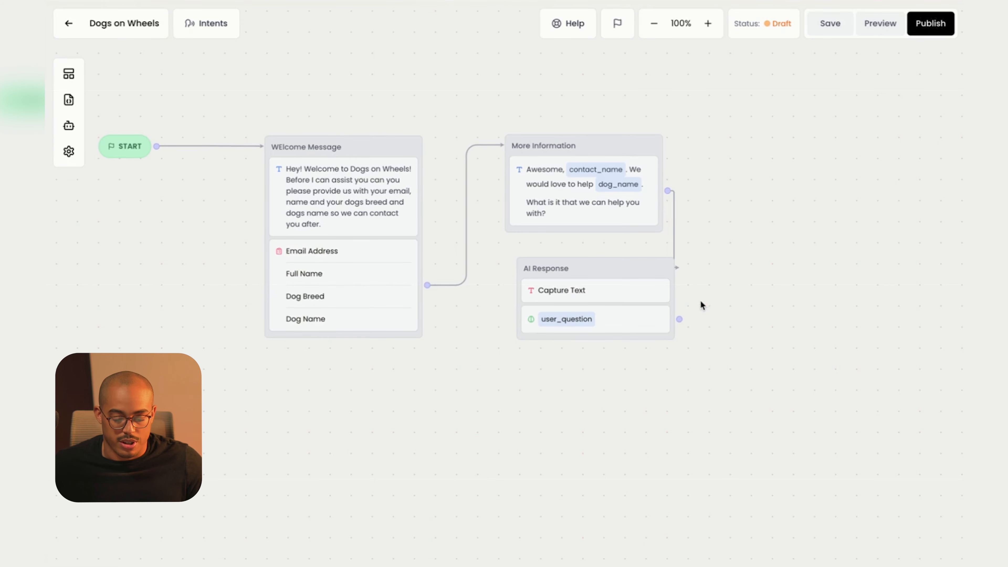
Move AI Response below More Information and connect its user_question output back into its own input.
drag(659, 291, 632, 268)
drag(662, 324, 654, 292)
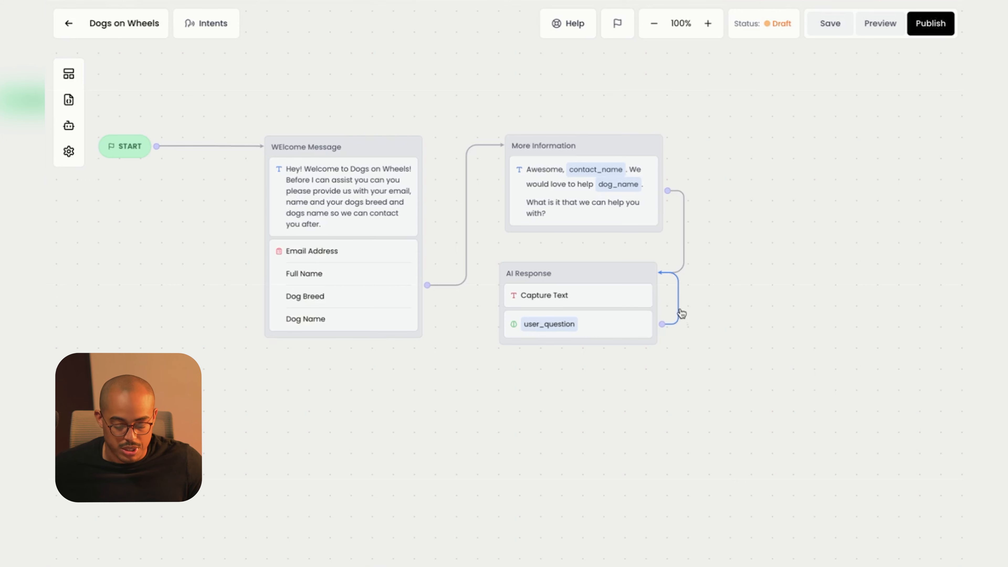
drag(569, 277, 580, 277)
click(580, 278)
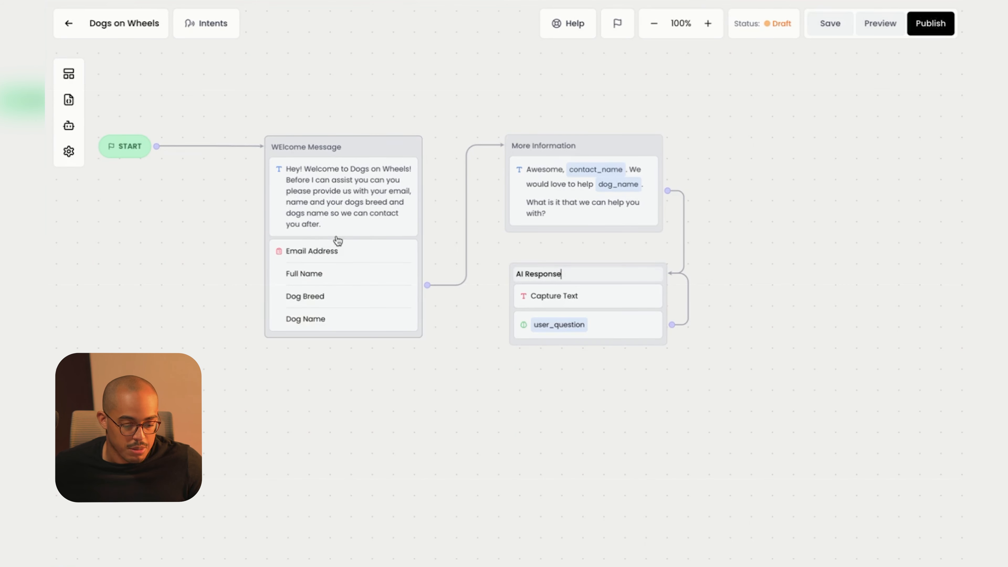
Publish the Dogs on Wheels bot and open its Preview test chat.
click(942, 24)
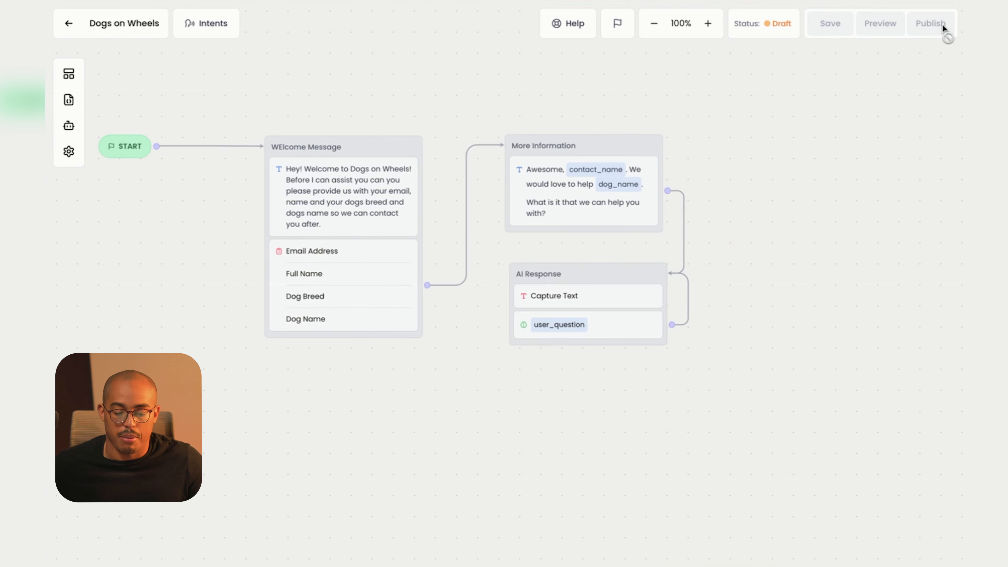
click(883, 25)
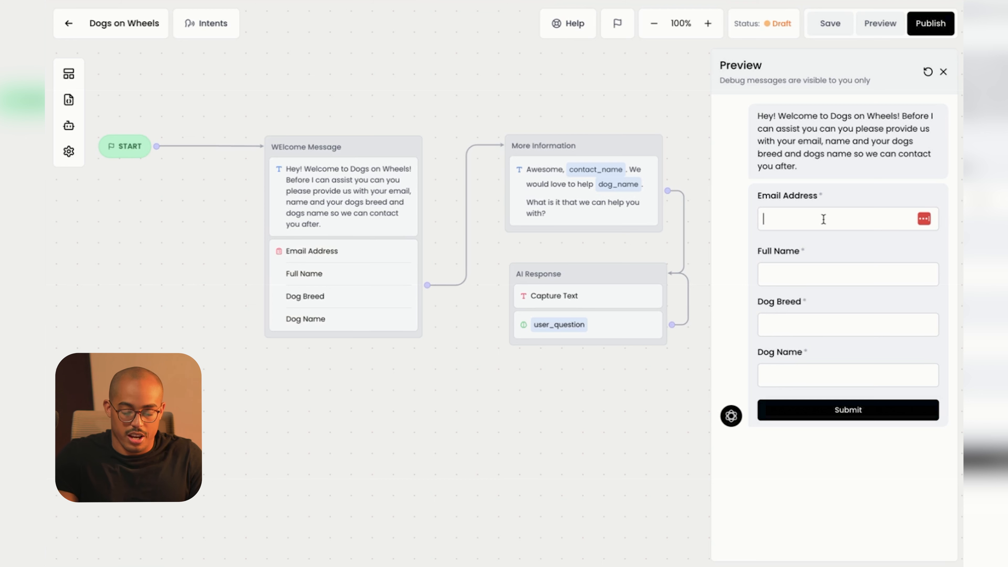
Submit the preview form with an e-mail, the owner's name, breed Border Collie and dog name Ollie.
text(j)
key(ctrl+v)
click(828, 277)
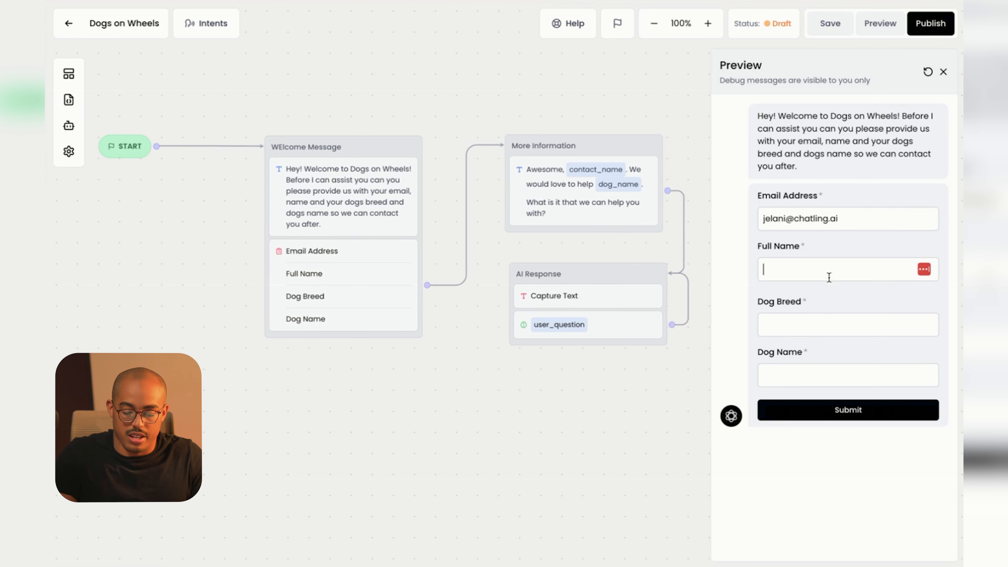
text(Jelani)
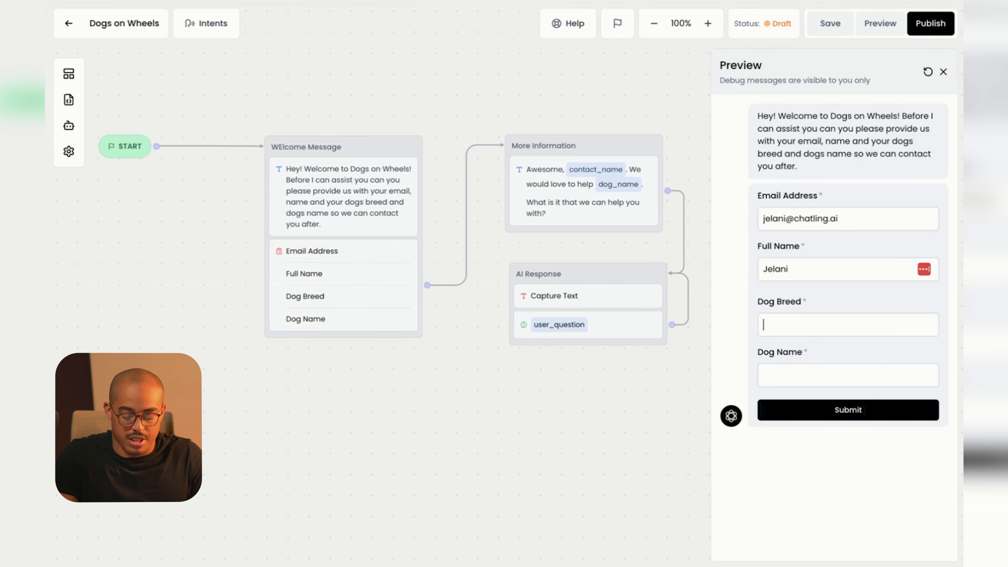
text(Border C)
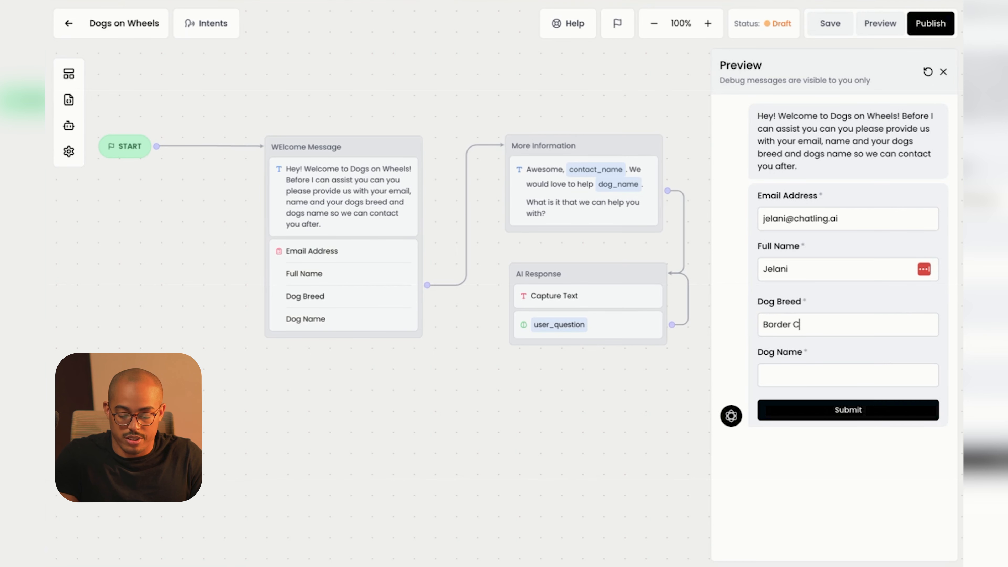
text(ollie)
click(826, 370)
text(der Co)
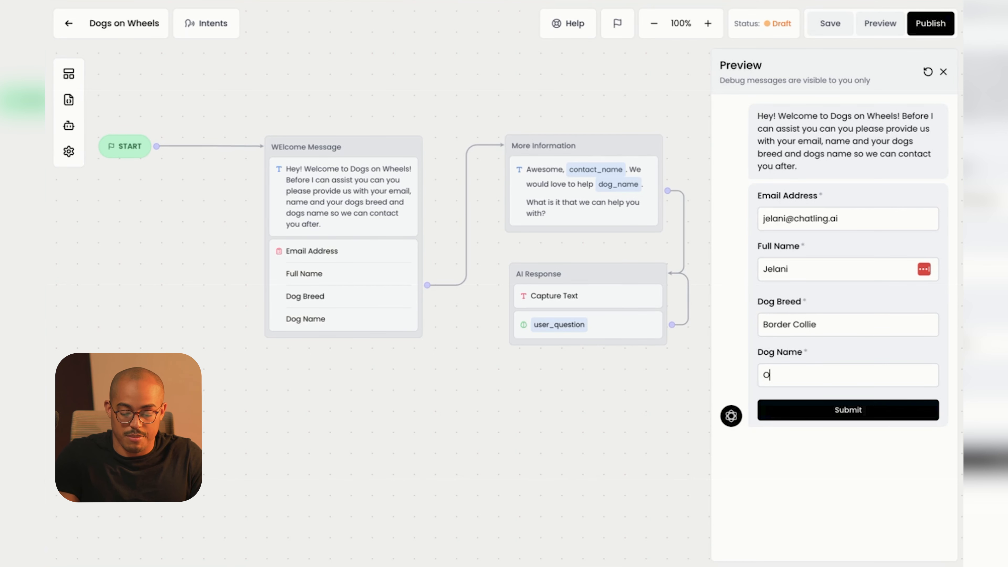
text(llie)
click(825, 413)
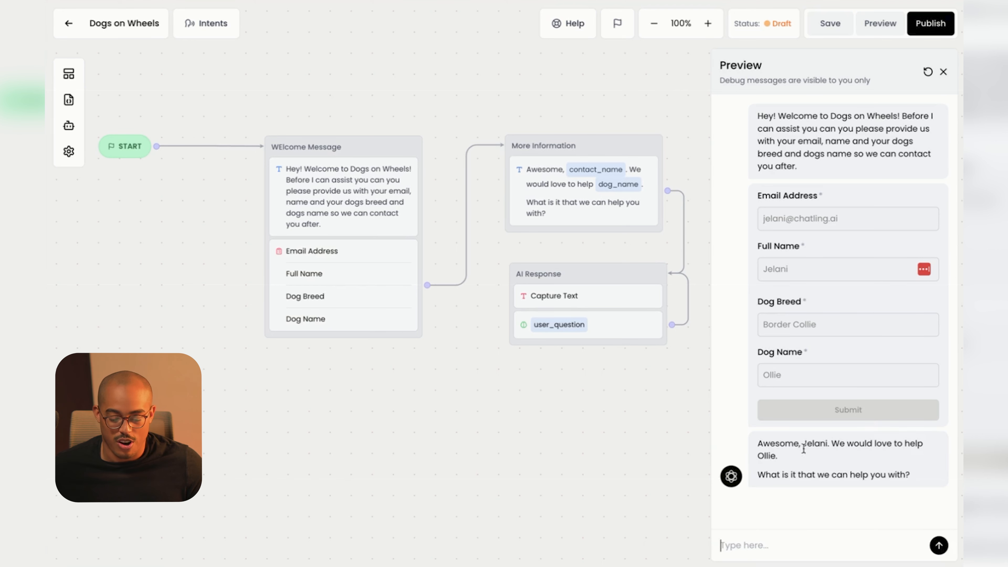
drag(805, 445, 825, 444)
click(830, 456)
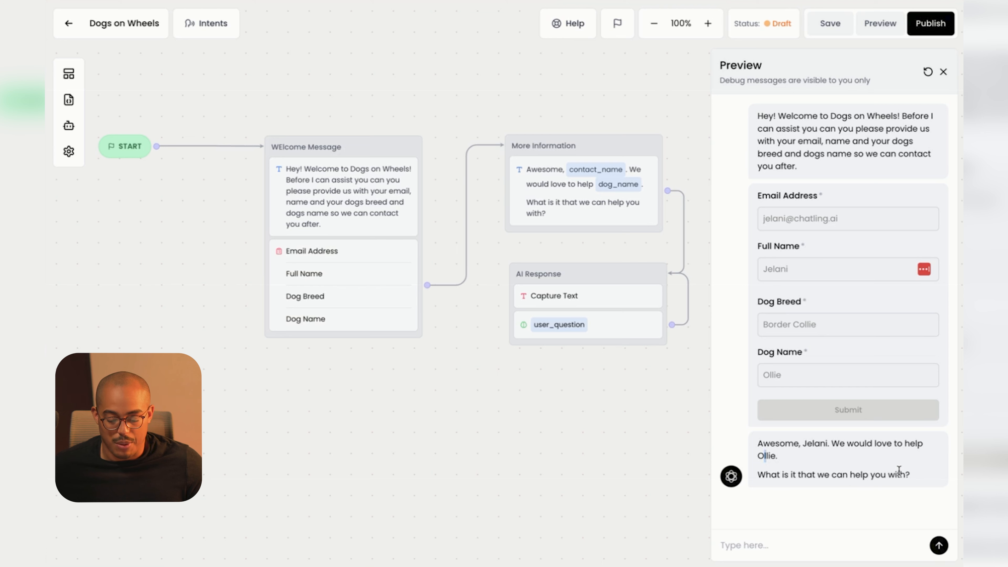
Ask the preview bot 'Hey my dog is losing a leg, how can you guys help?'.
click(804, 544)
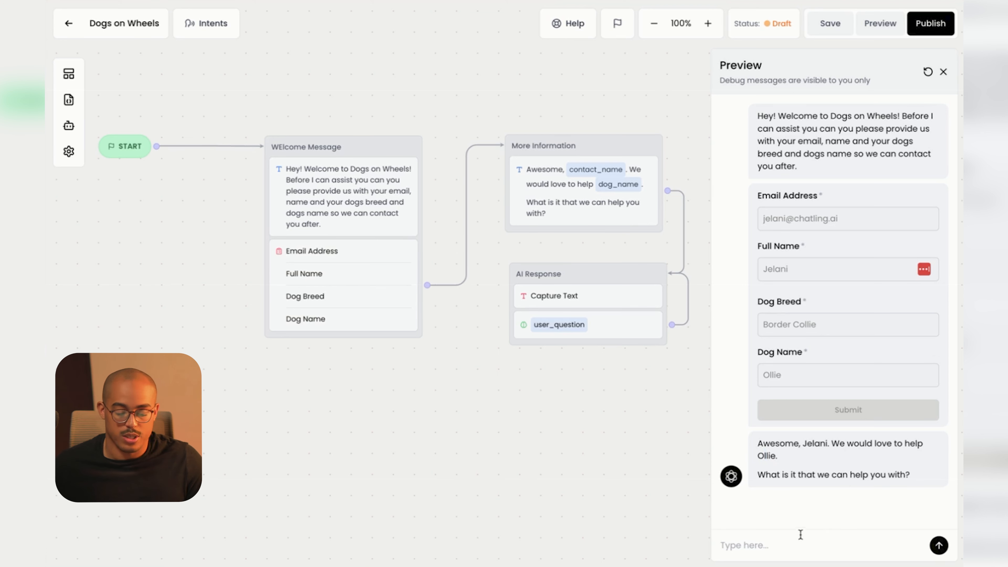
text(Hey my dog)
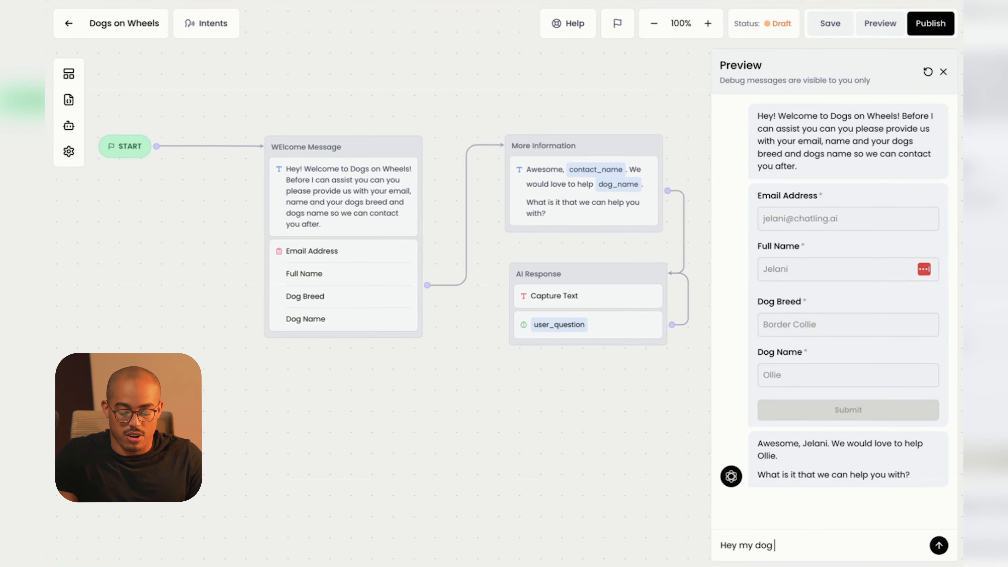
text( is losing a leg, )
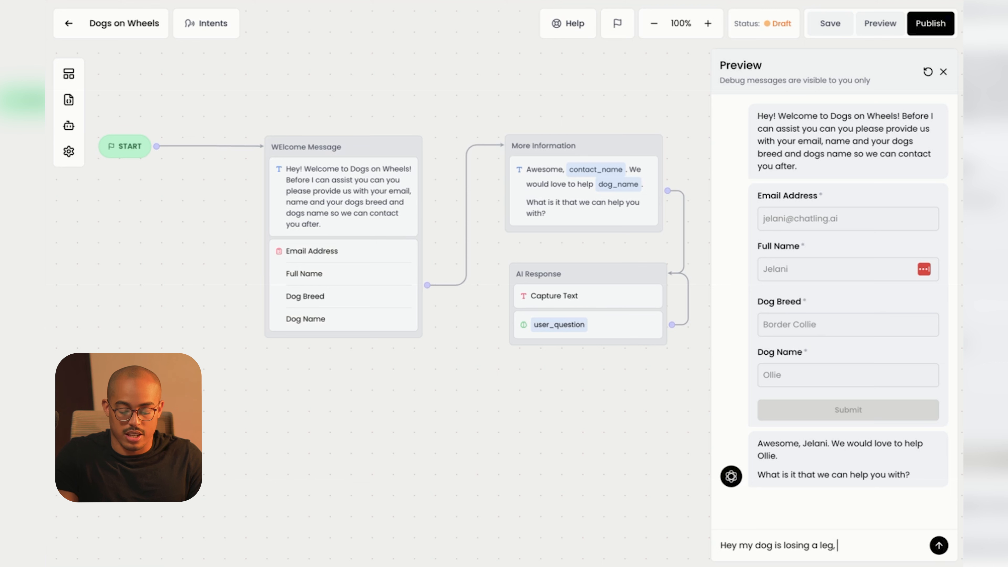
text(how can you guys h)
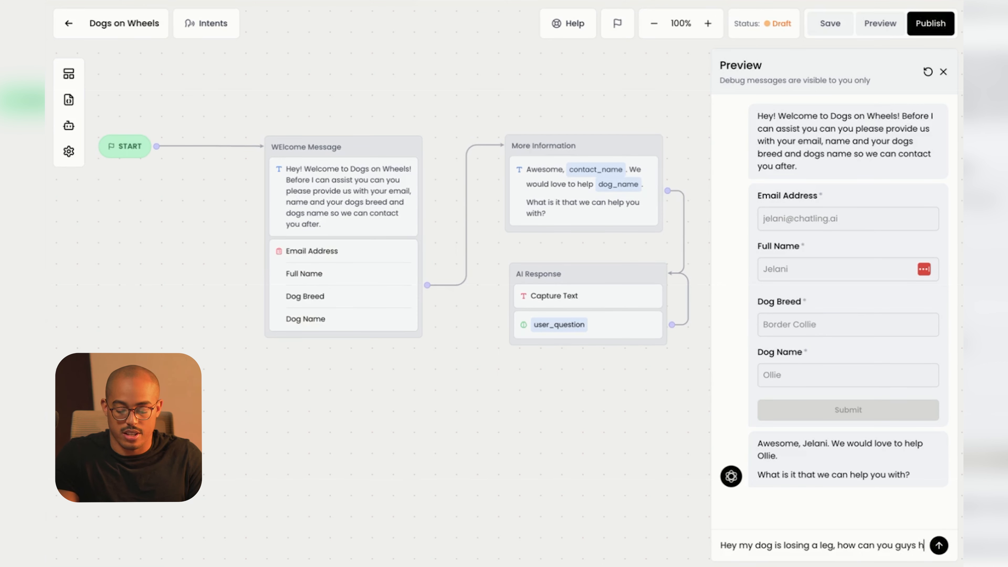
text(elp?)
key(Return)
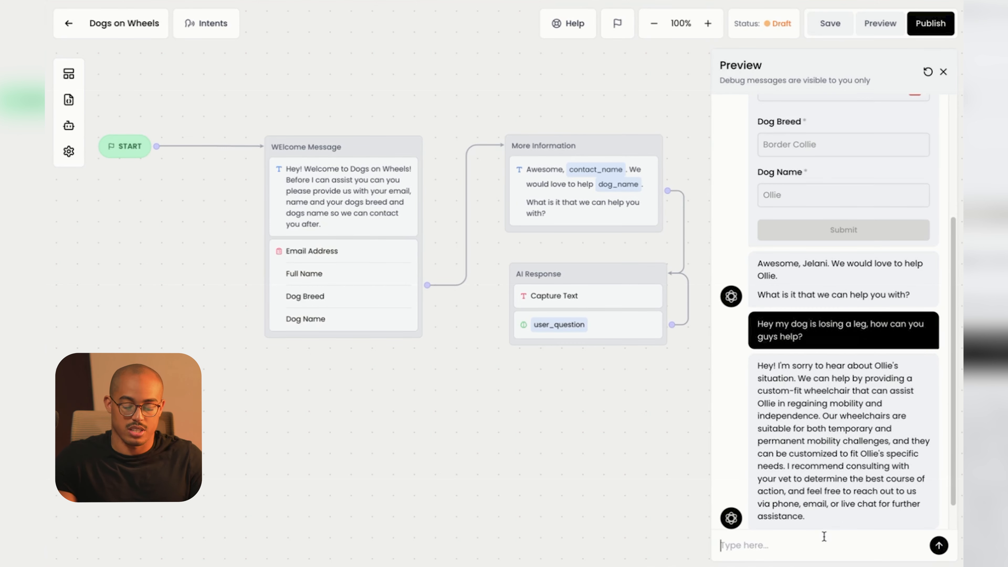
Ask what to tell the vet for the best-fitting wheelchair, read the reply, then open AI Response's settings.
text(Thanks, is there any specifics )
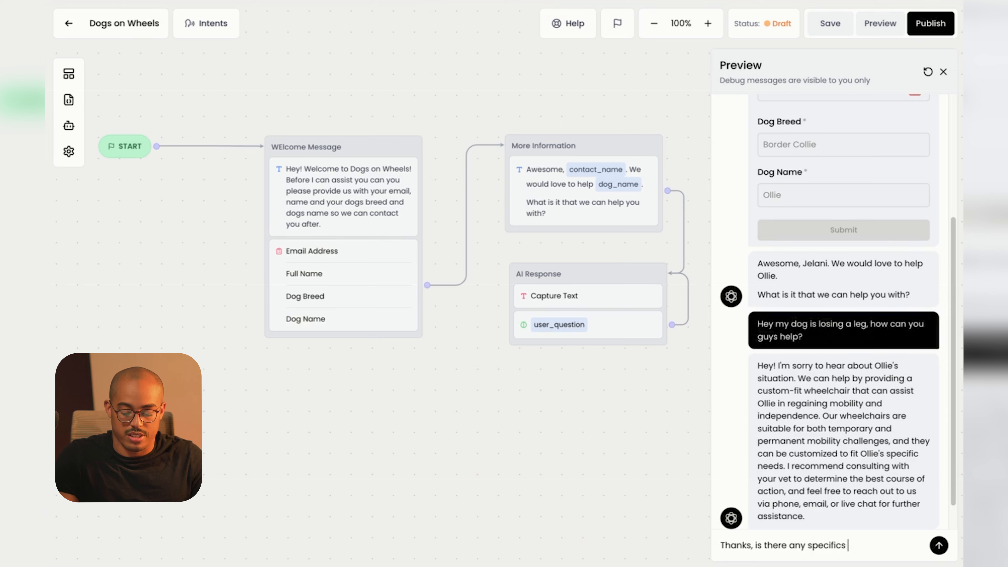
text(that i need to)
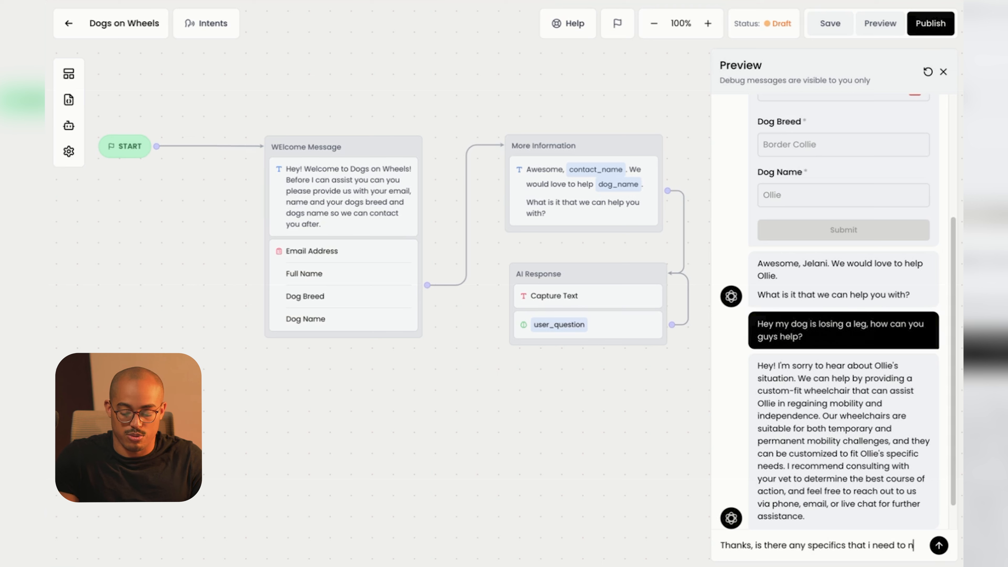
text( ask the vet to get the )
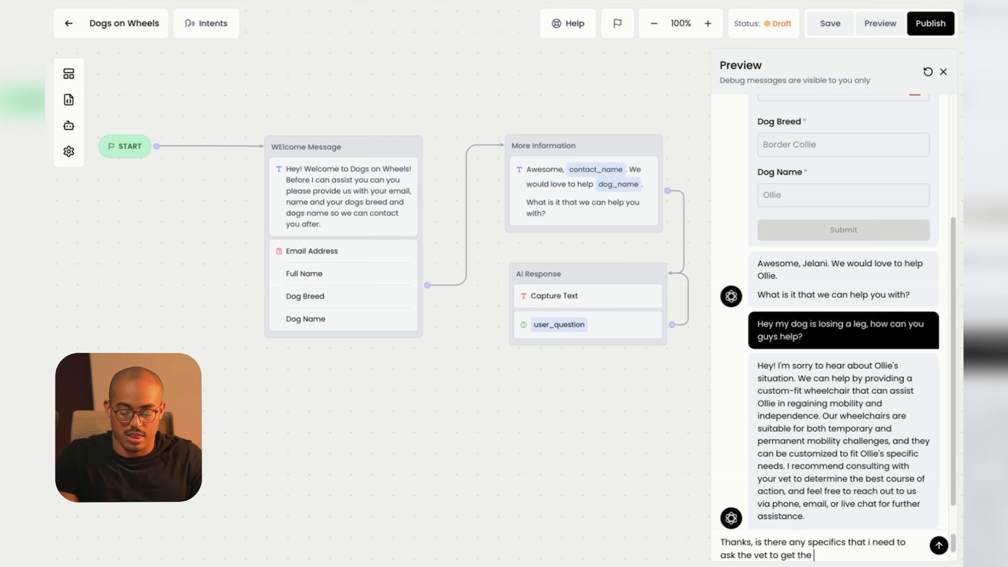
text(best fitting wheelchair>)
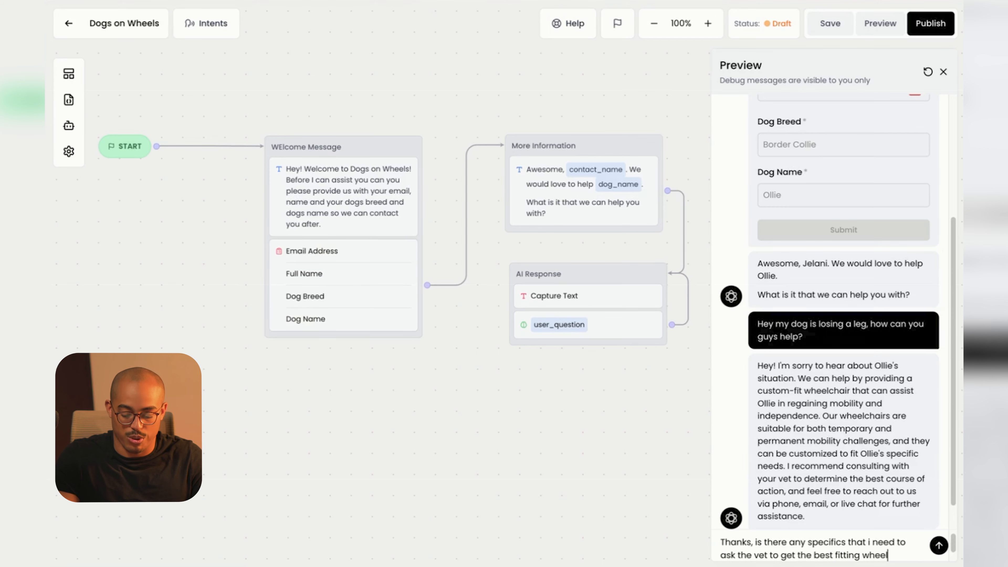
key(Return)
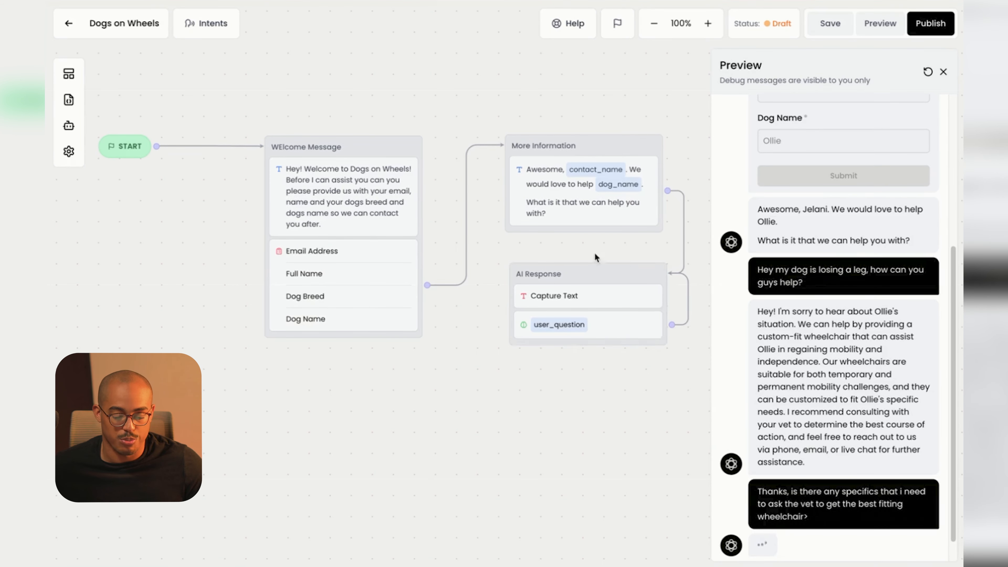
scroll(616, 308, down, 1)
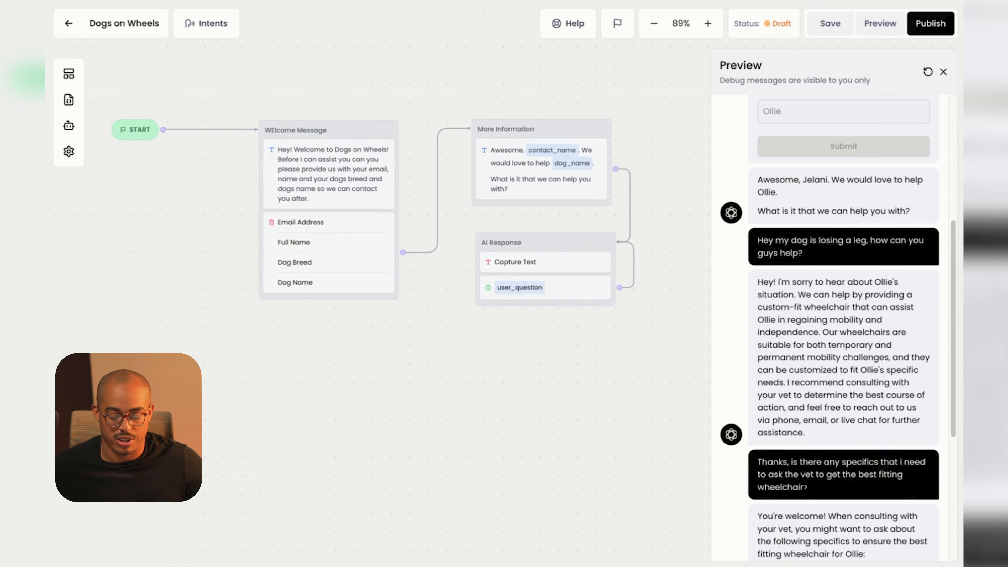
scroll(840, 437, down, 5)
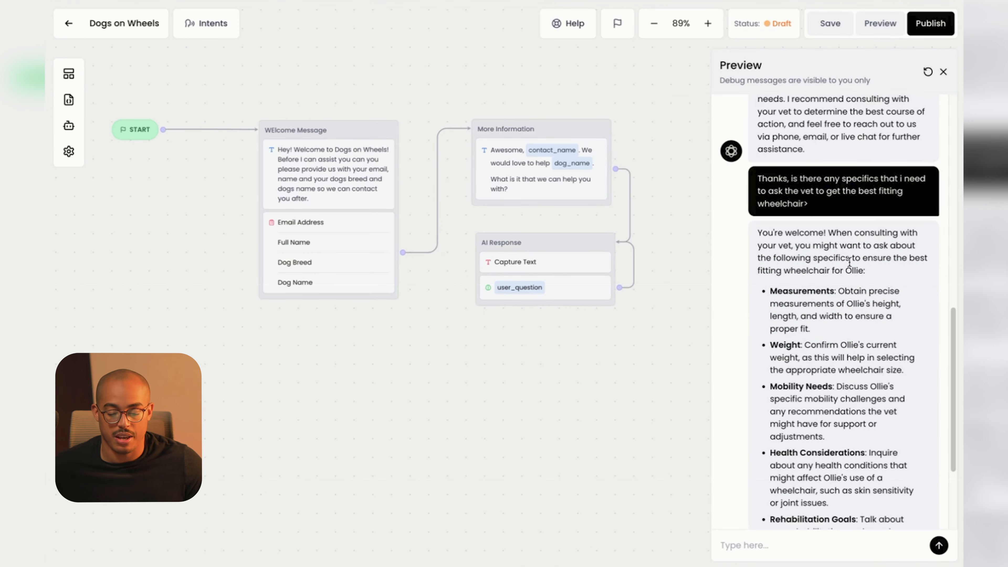
scroll(849, 262, down, 4)
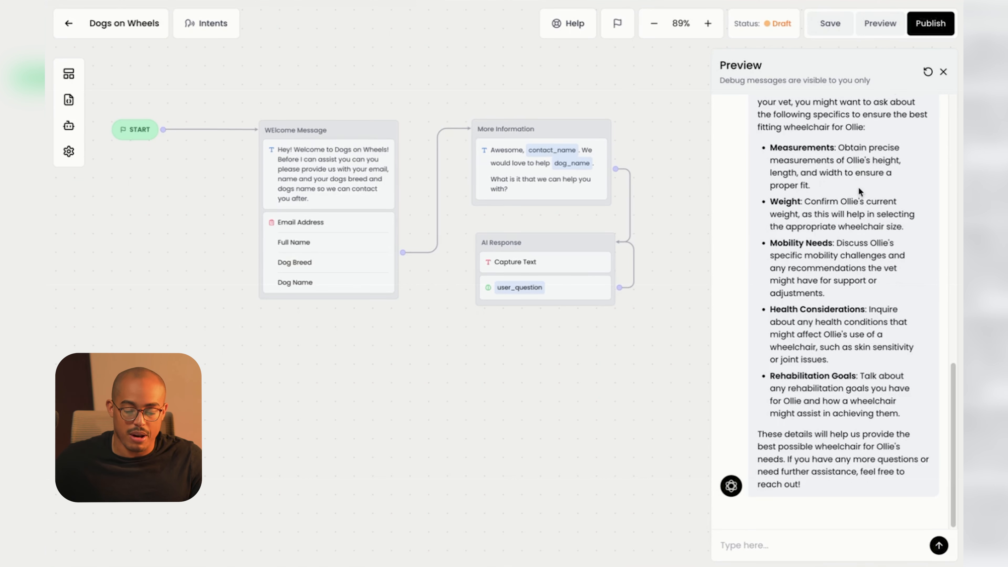
click(609, 284)
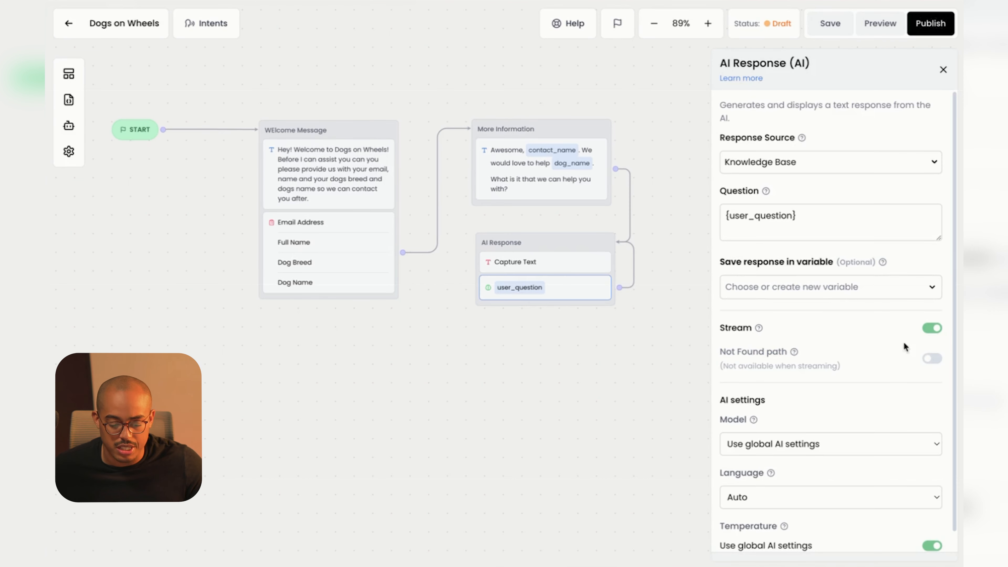
Switch the AI Response step's Stream toggle off and its Not Found path toggle on.
click(932, 328)
click(931, 353)
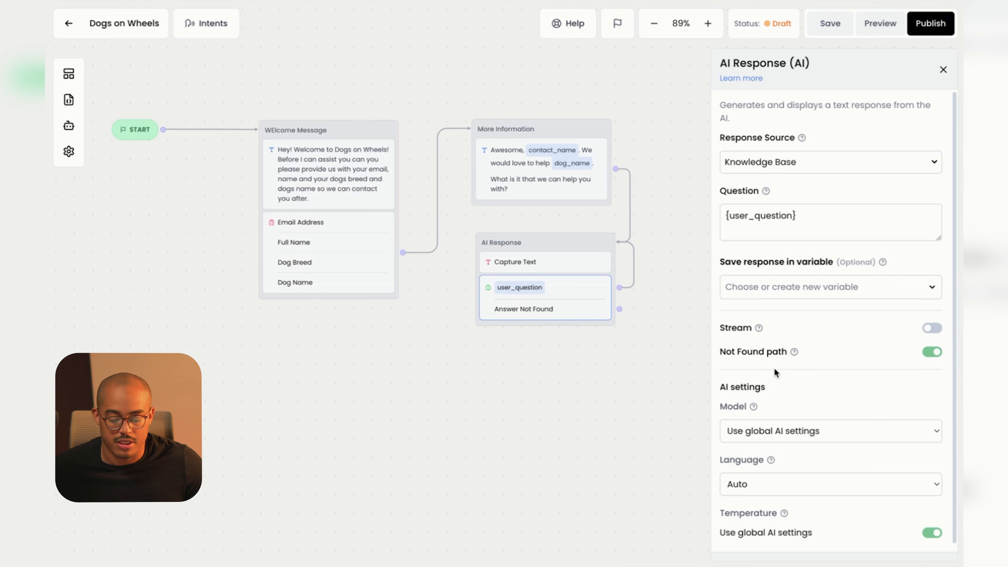
scroll(825, 393, down, 1)
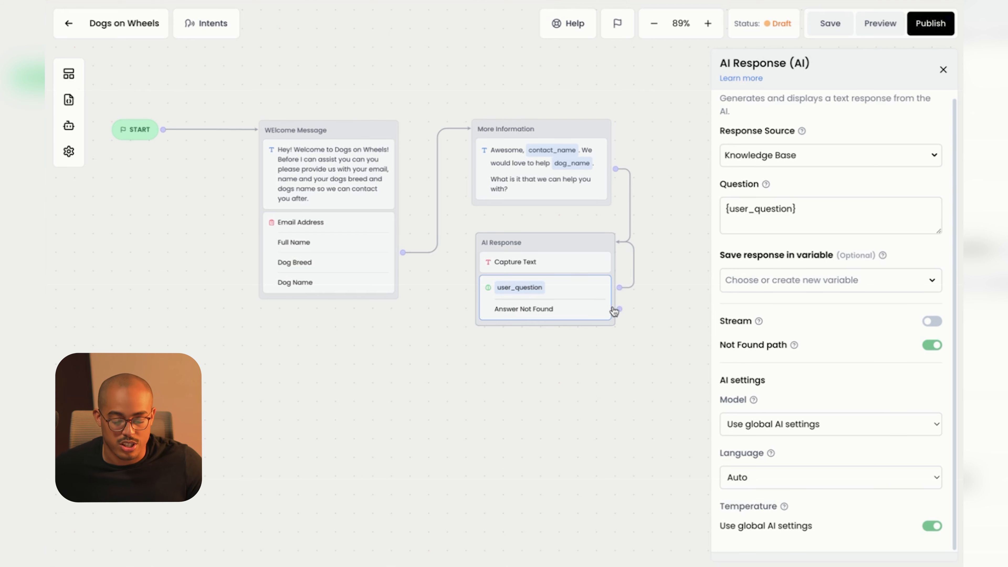
scroll(649, 302, right, 3)
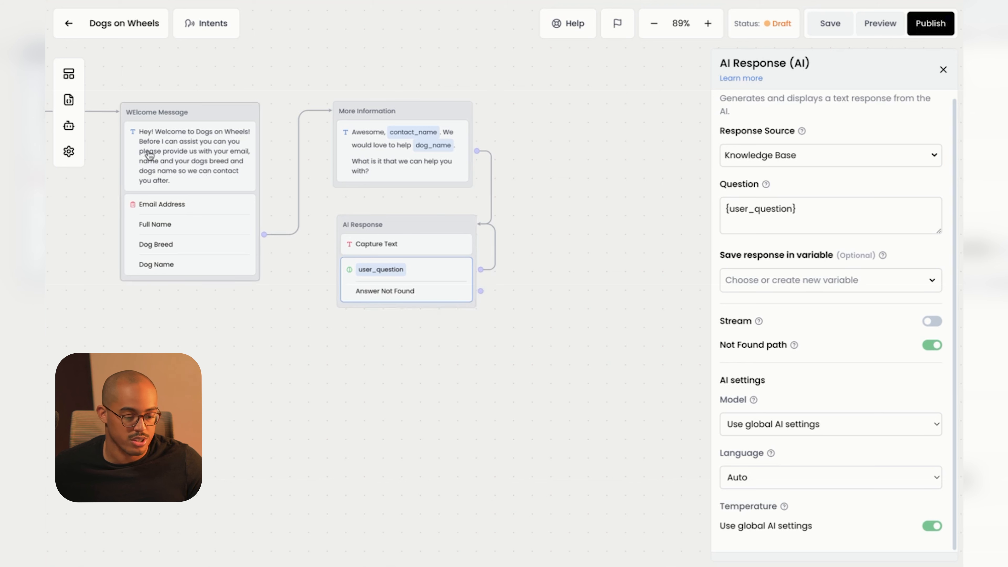
Add a Zendesk Create Ticket block to the canvas as Group #1 near the flow.
click(74, 75)
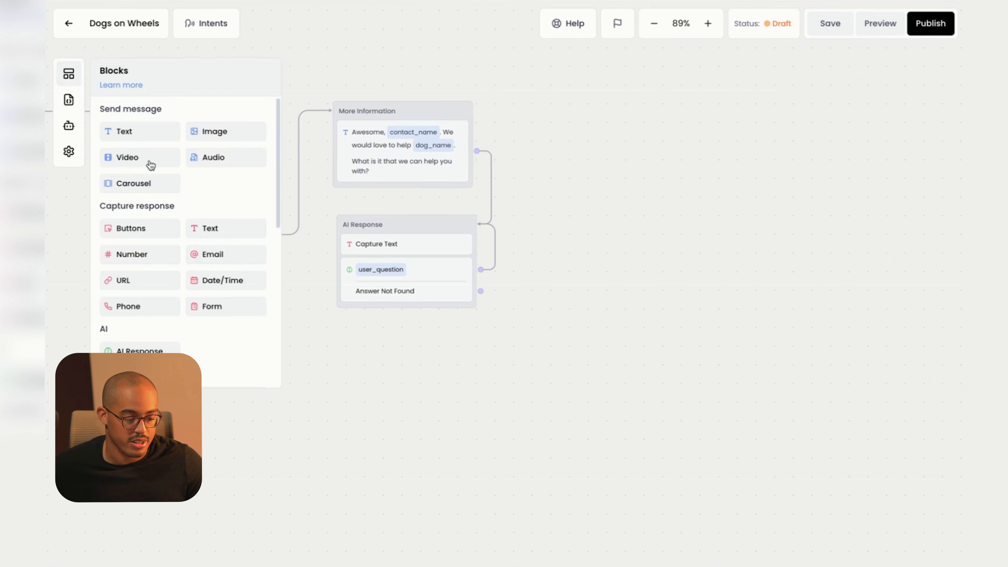
scroll(173, 308, down, 10)
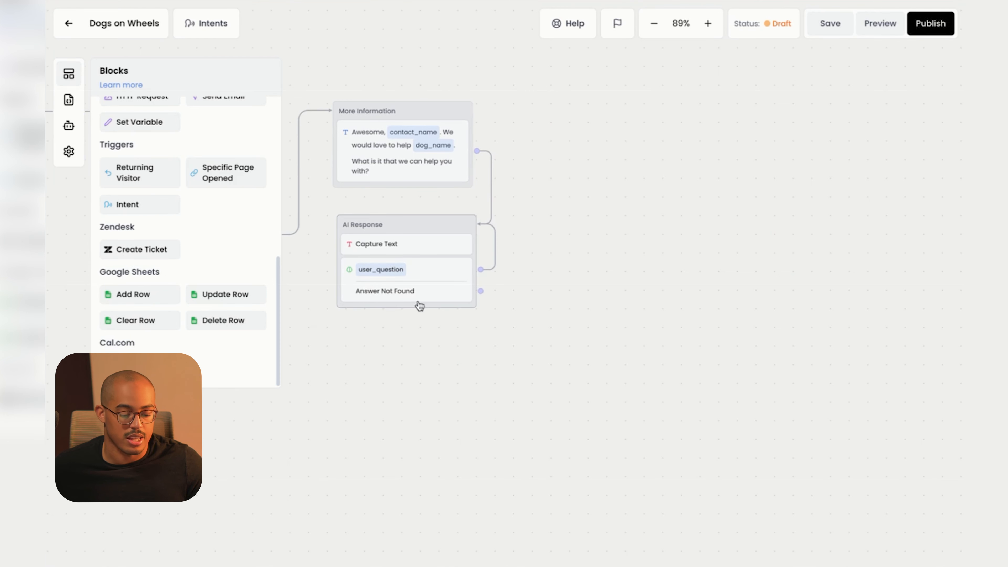
drag(135, 257, 555, 308)
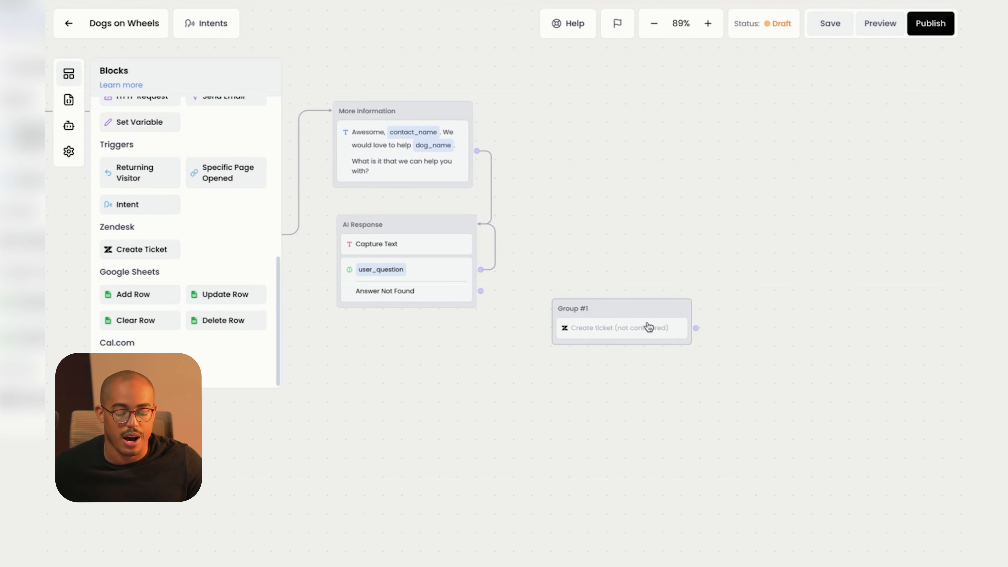
drag(638, 306, 612, 288)
click(613, 288)
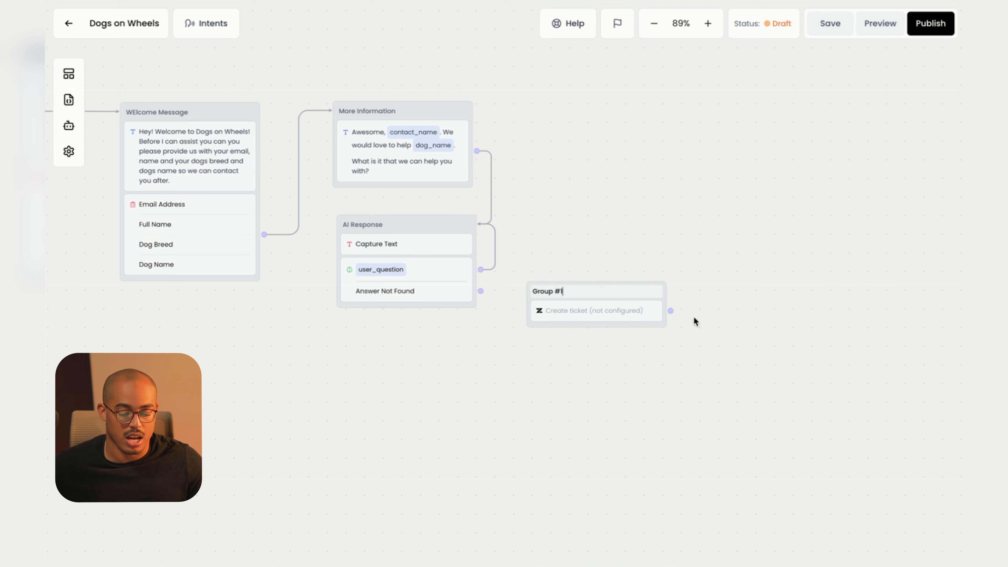
Connect the Answer Not Found output to Group #1 and settle the block in place.
drag(481, 290, 540, 300)
drag(605, 290, 640, 294)
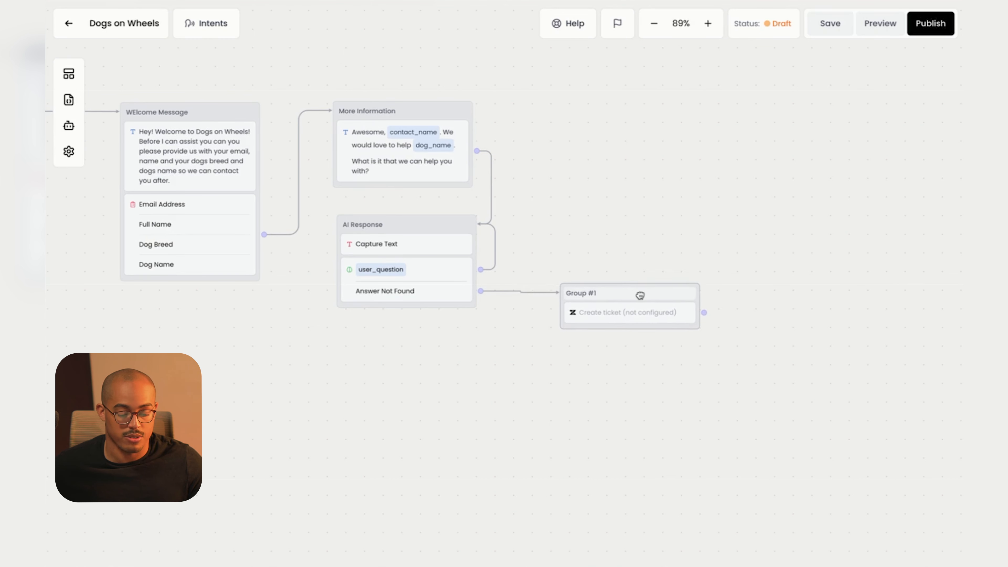
click(641, 294)
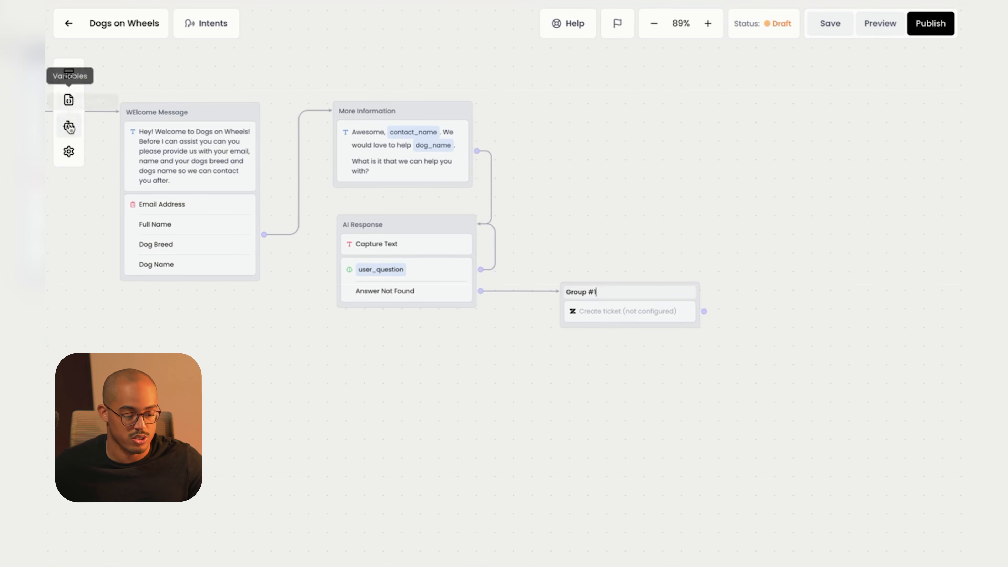
click(70, 77)
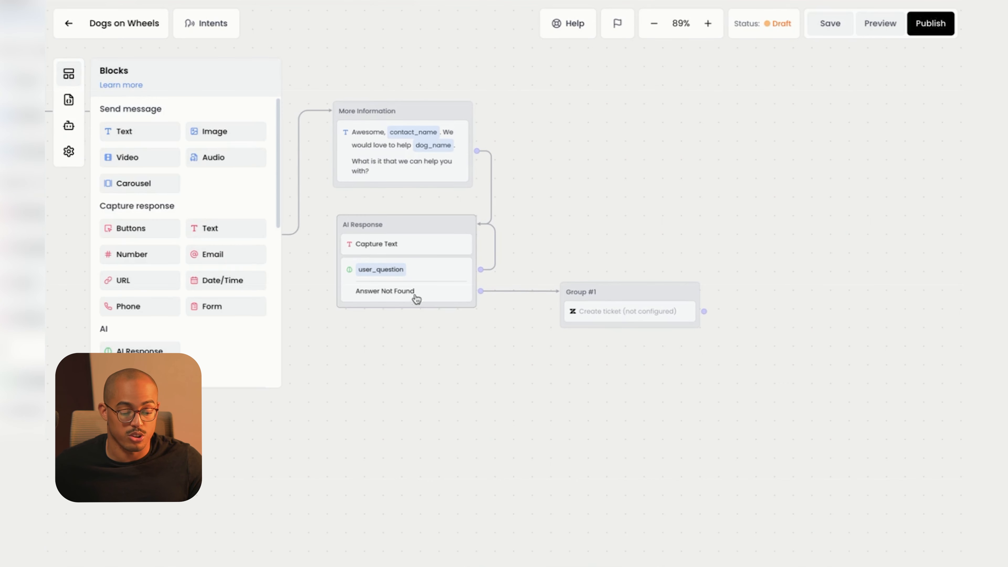
Browse the Blocks panel, then republish the bot so its status reads Published.
scroll(183, 323, down, 10)
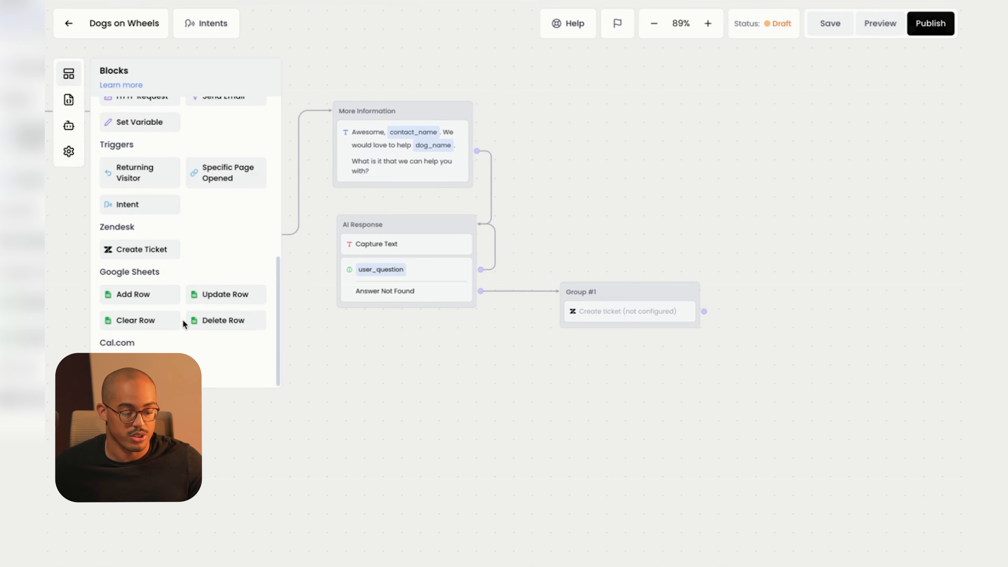
scroll(182, 320, up, 1)
scroll(188, 276, up, 8)
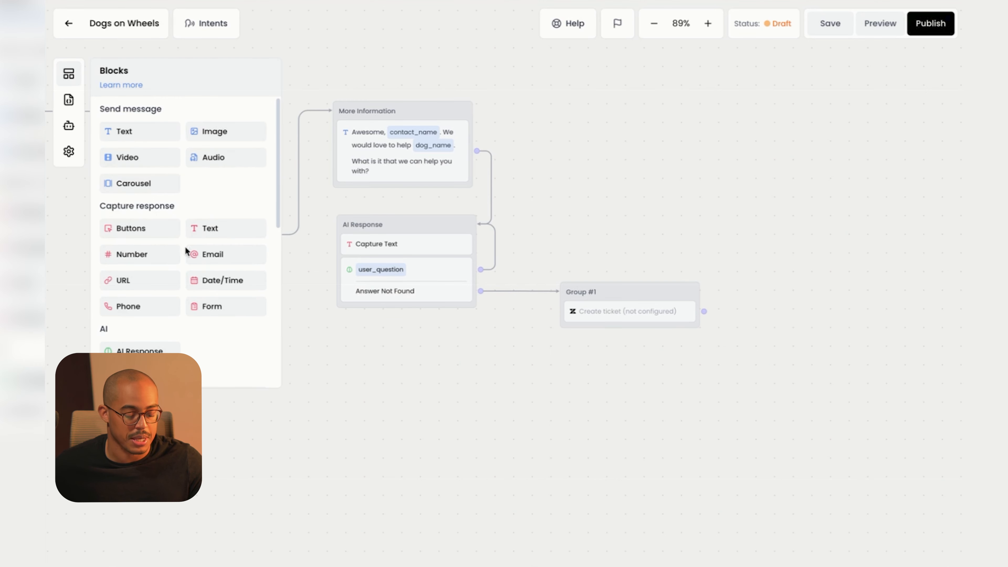
scroll(183, 291, down, 1)
scroll(183, 292, down, 4)
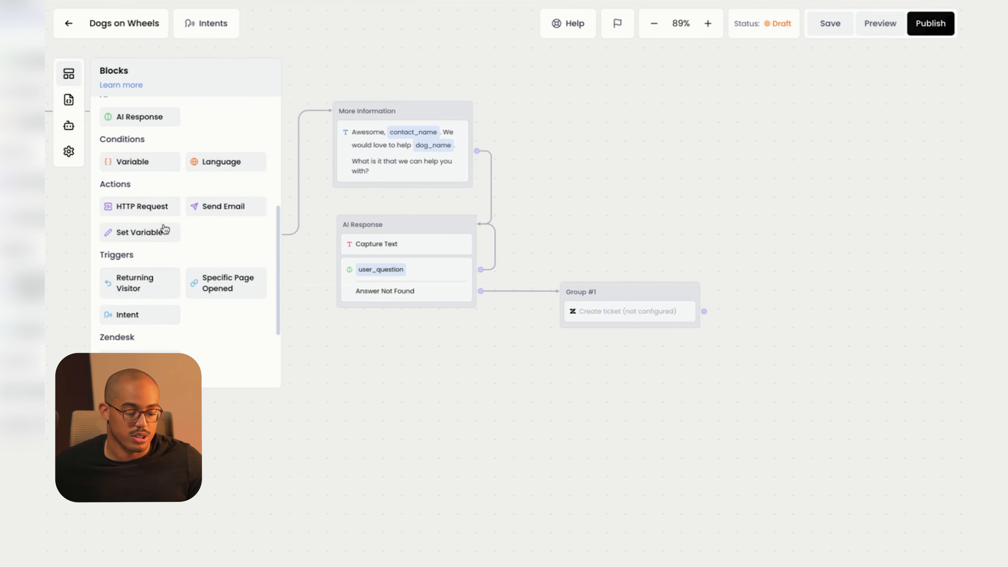
scroll(193, 288, down, 3)
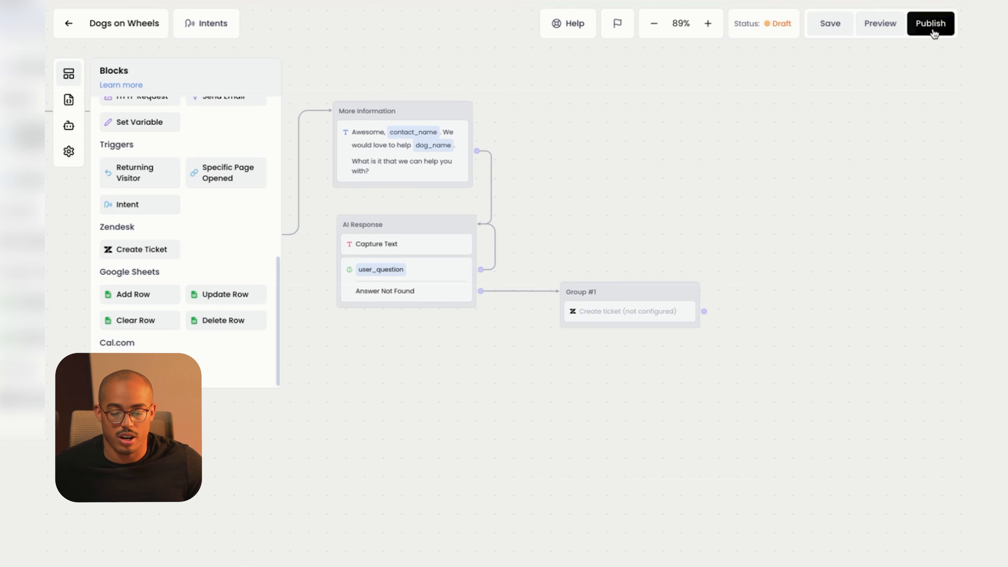
click(933, 32)
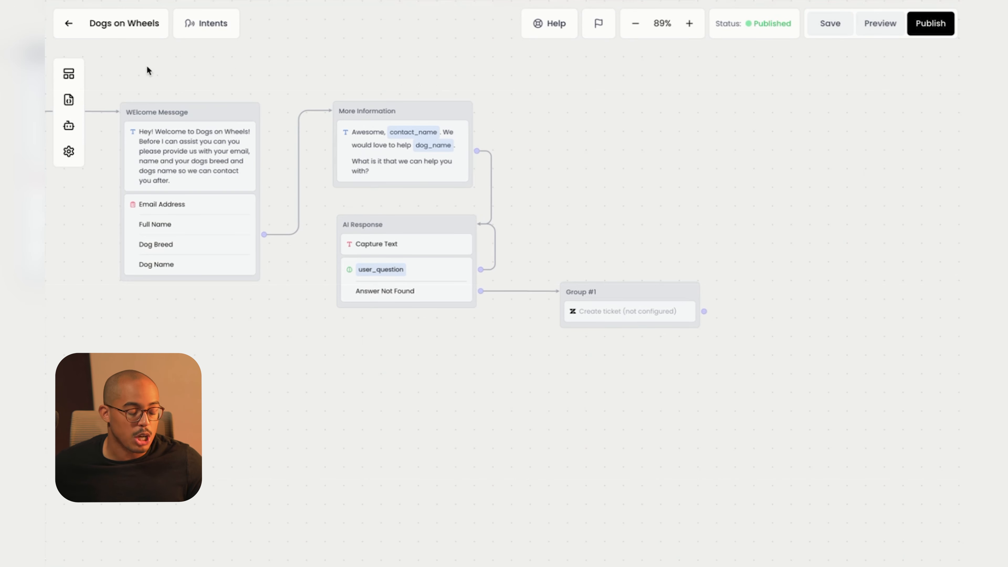
Review the chat widget's Appearance design settings, then return to the Dogs on Wheels dashboard.
click(69, 26)
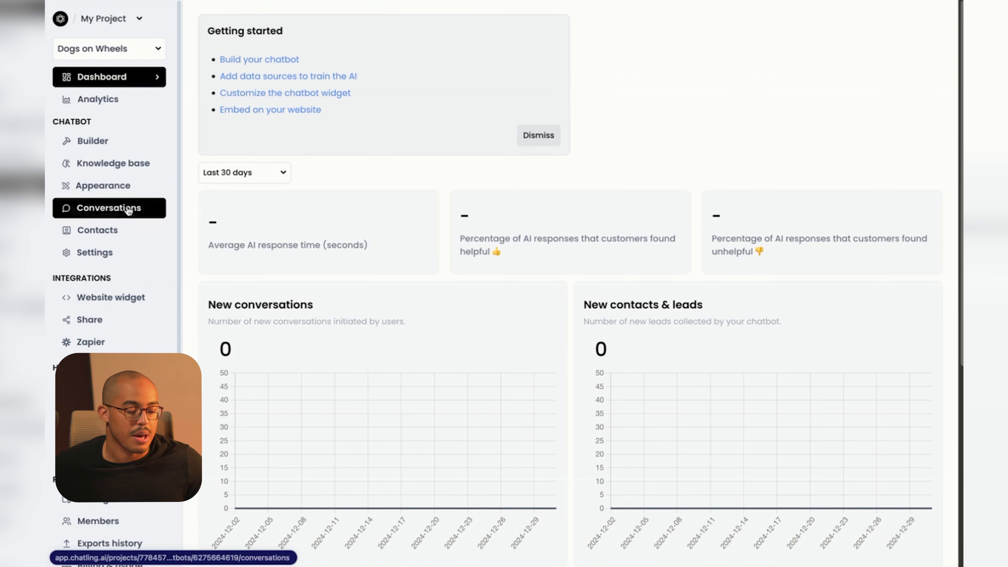
click(105, 190)
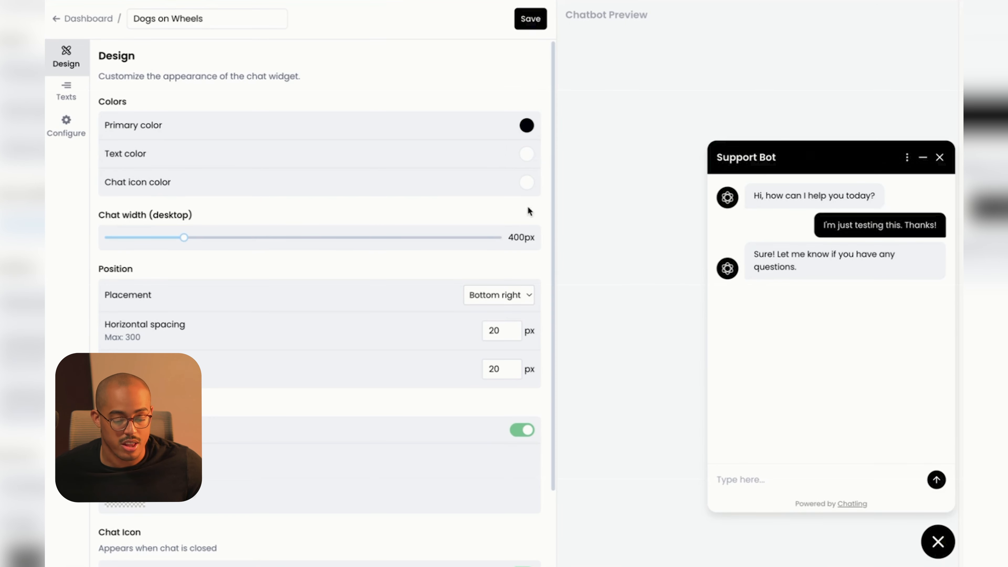
scroll(457, 364, down, 3)
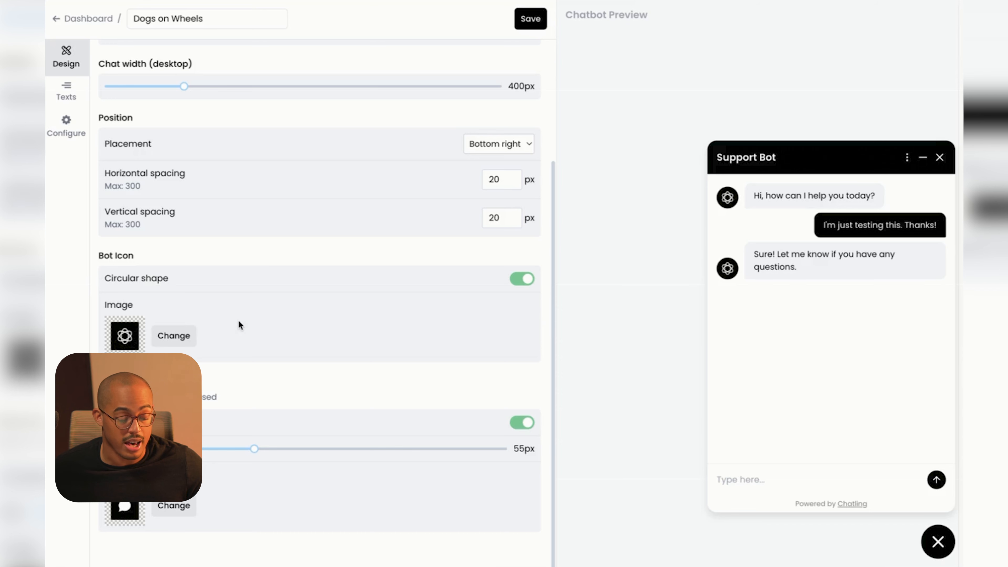
click(61, 18)
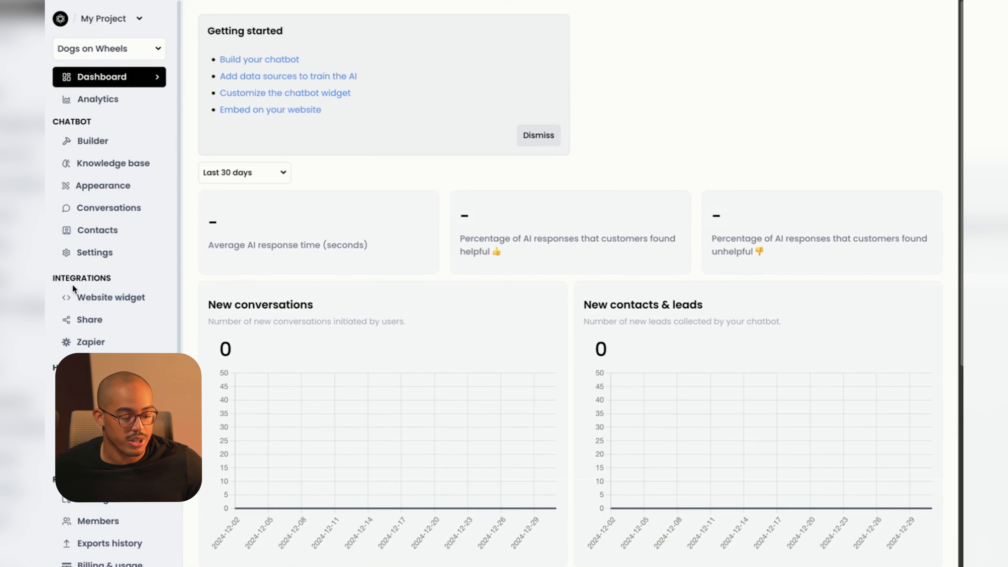
On the Website widget page, choose the Floating Chat display type and copy its embed code.
click(123, 305)
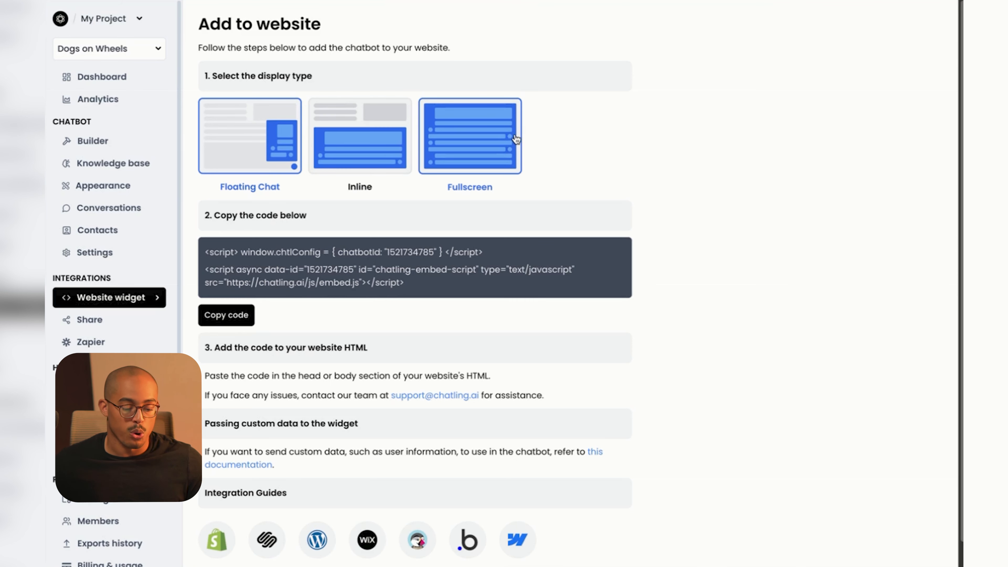
click(393, 154)
click(463, 152)
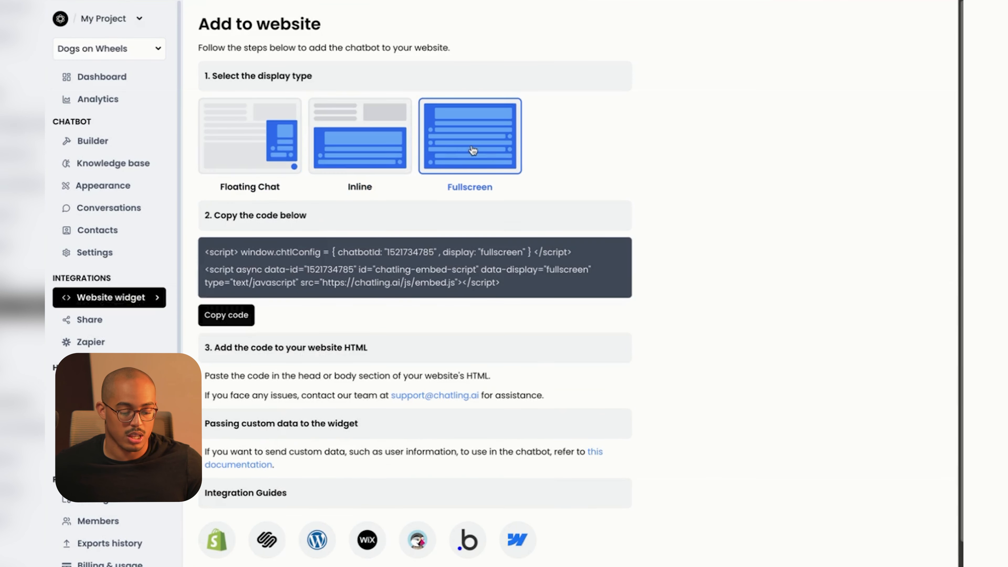
click(285, 158)
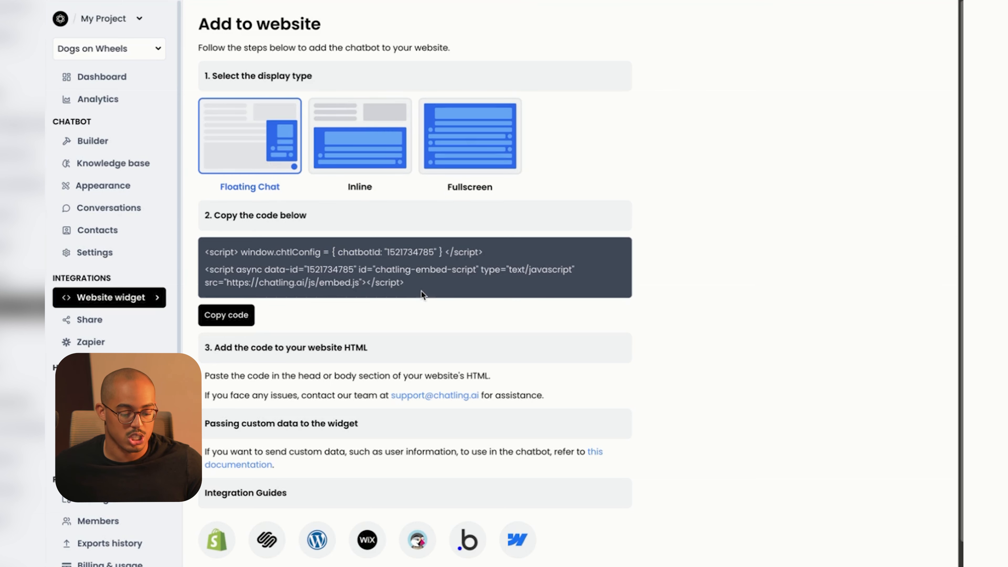
click(222, 316)
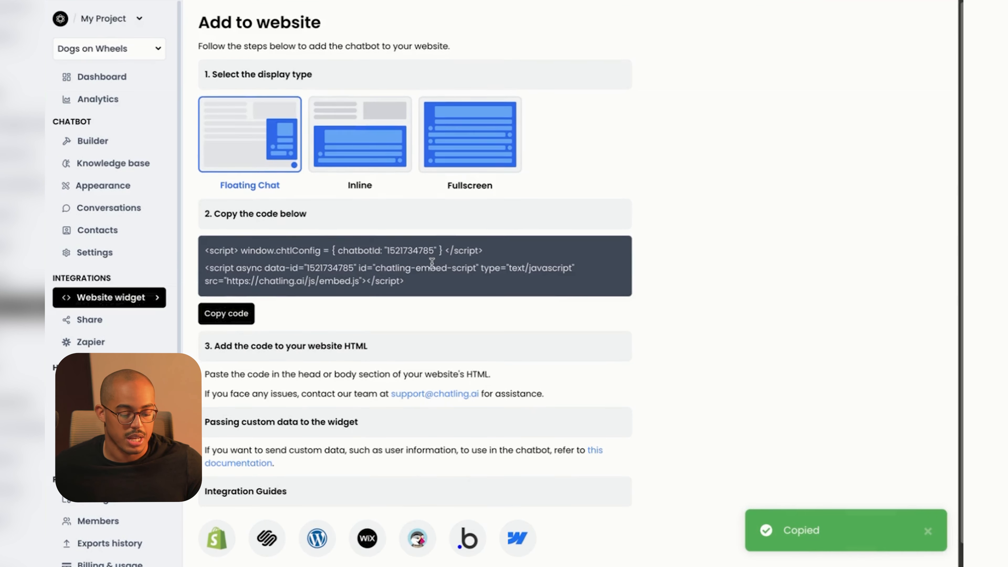
scroll(432, 262, down, 1)
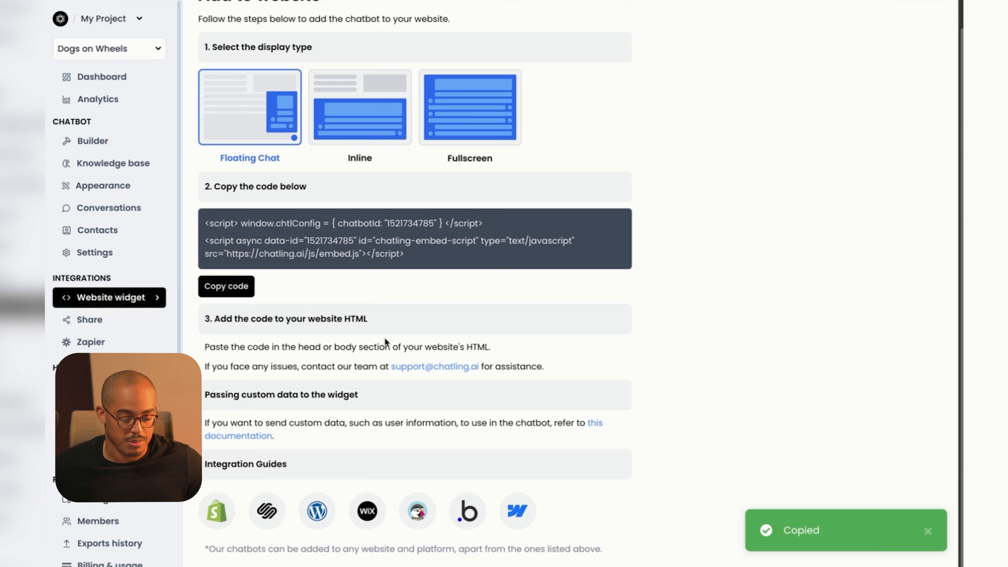
drag(211, 347, 384, 347)
click(430, 347)
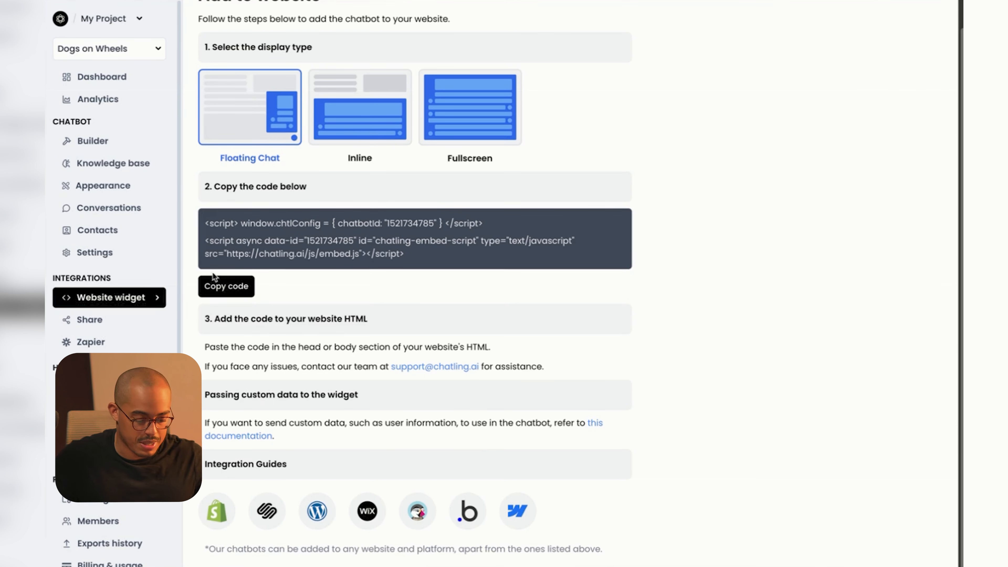
Paste the Floating Chat embed script into the page's tracking code, save it, and save the page.
click(221, 291)
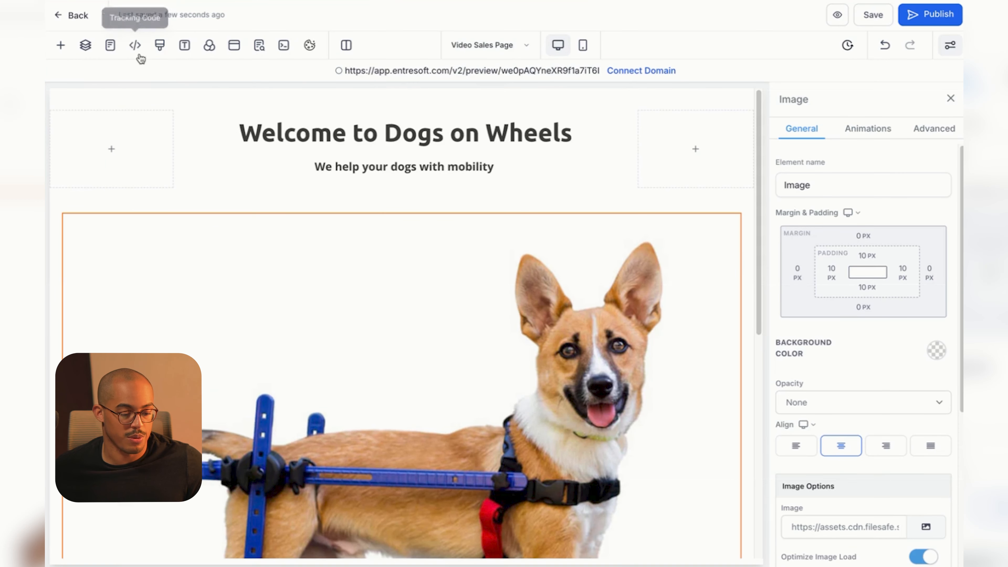
click(135, 45)
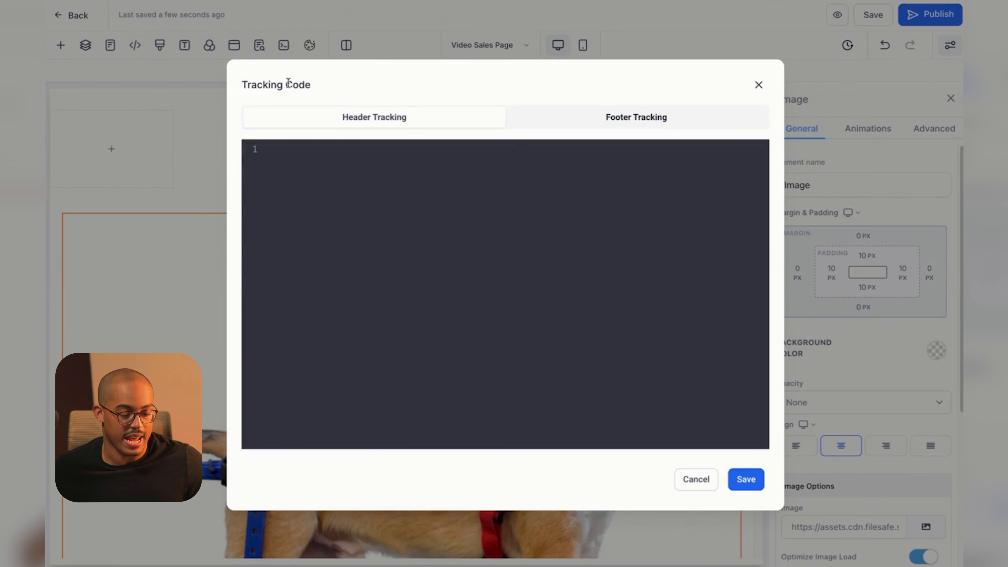
click(451, 193)
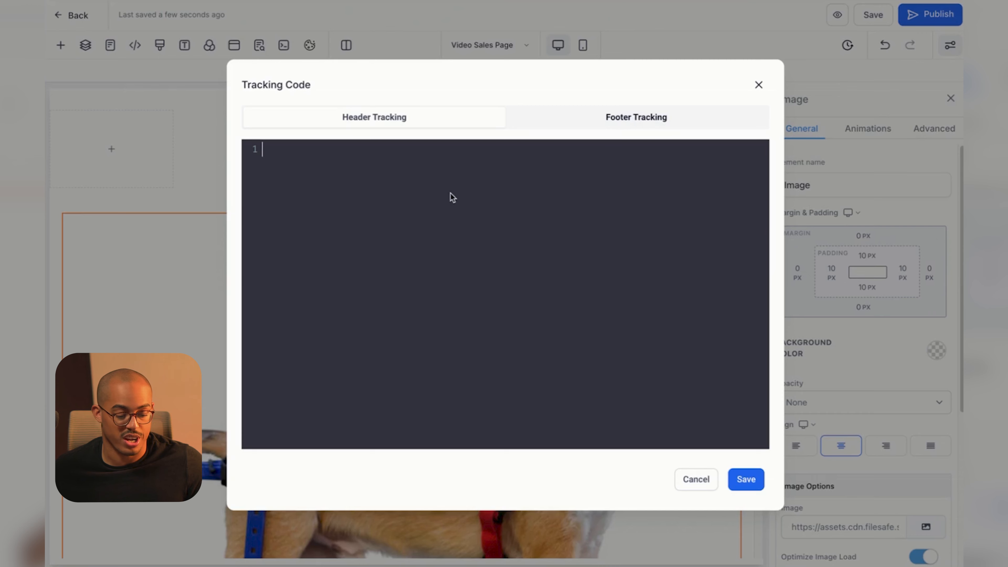
key(ctrl+v)
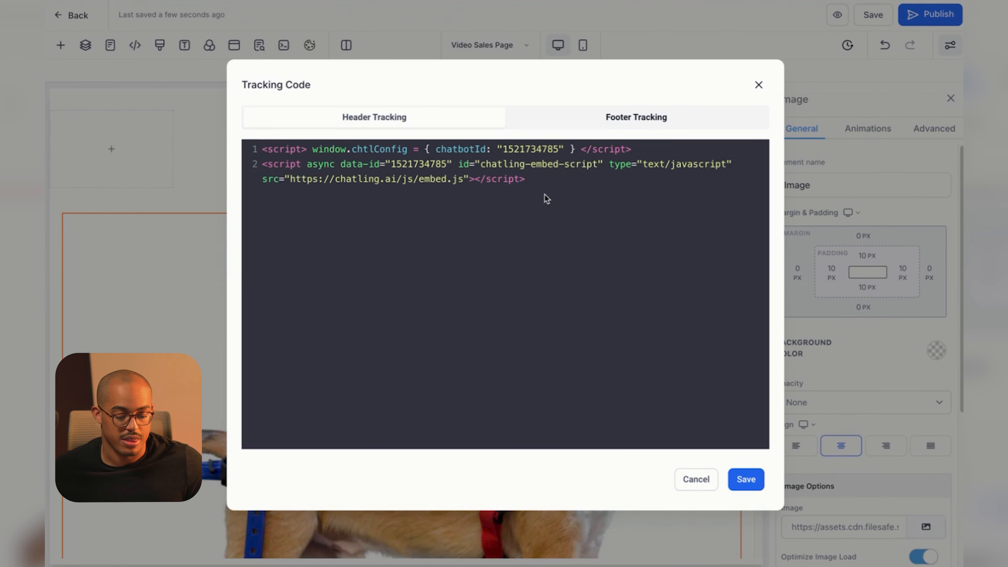
click(745, 478)
click(866, 17)
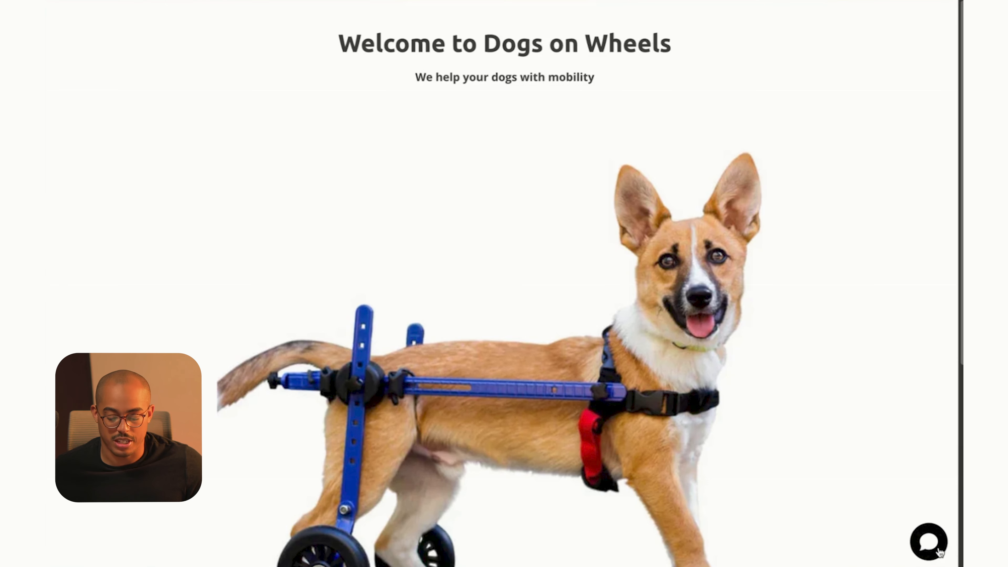
In the live site chat, submit an email, full name, breed Border Collie and dog name Ollie.
click(932, 546)
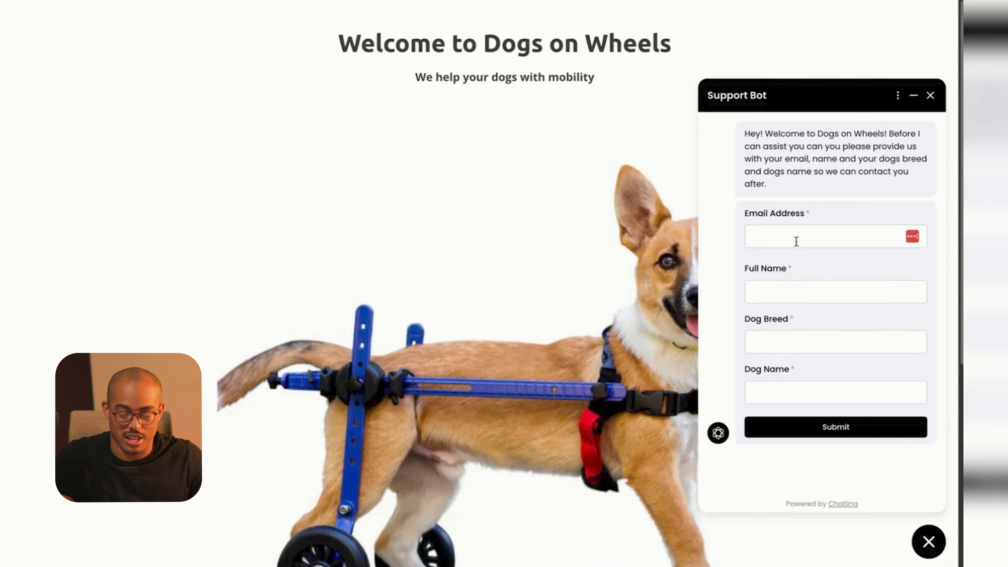
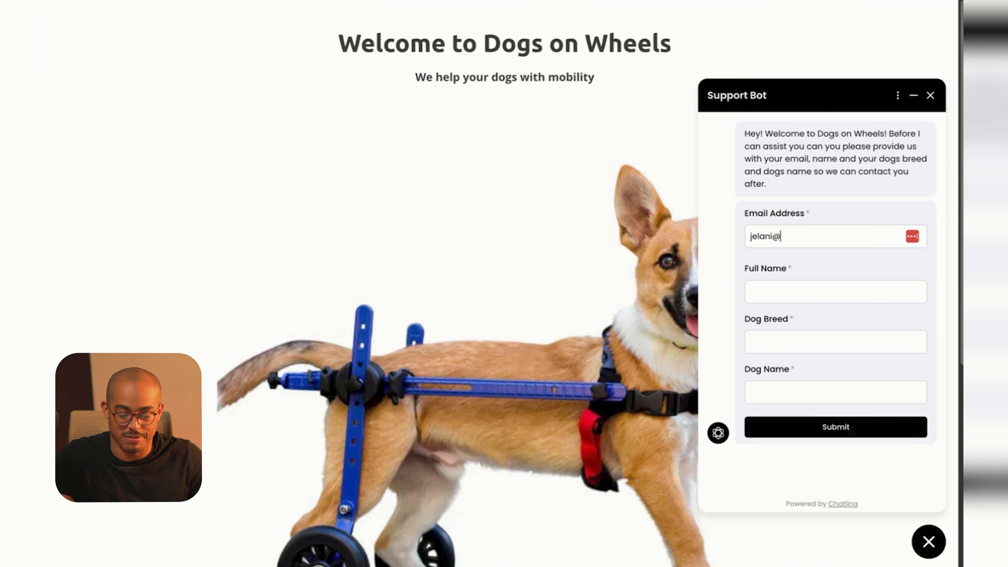
key(Tab)
text(Jelani)
key(Tab)
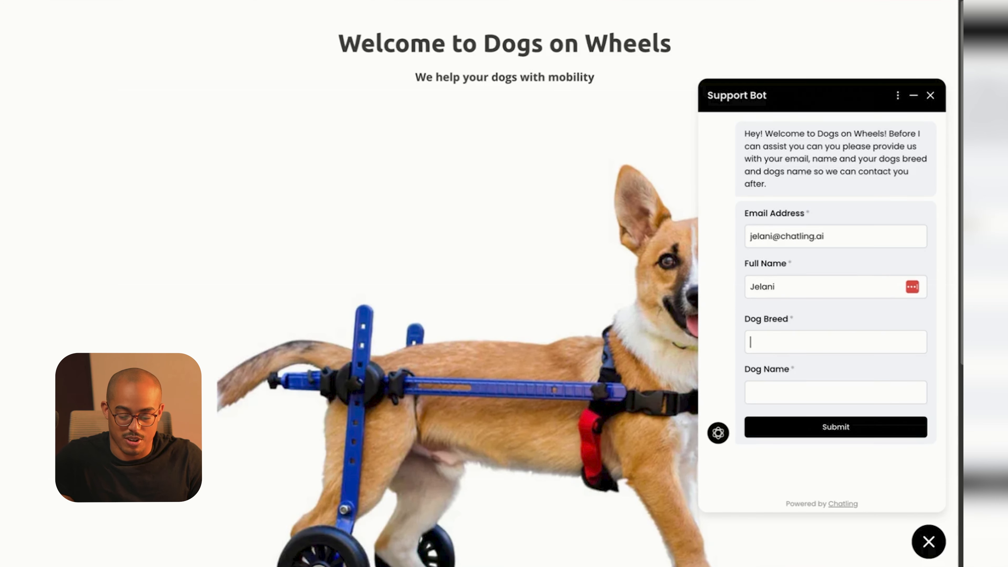
text(Border Collie)
key(Tab)
text(Ol)
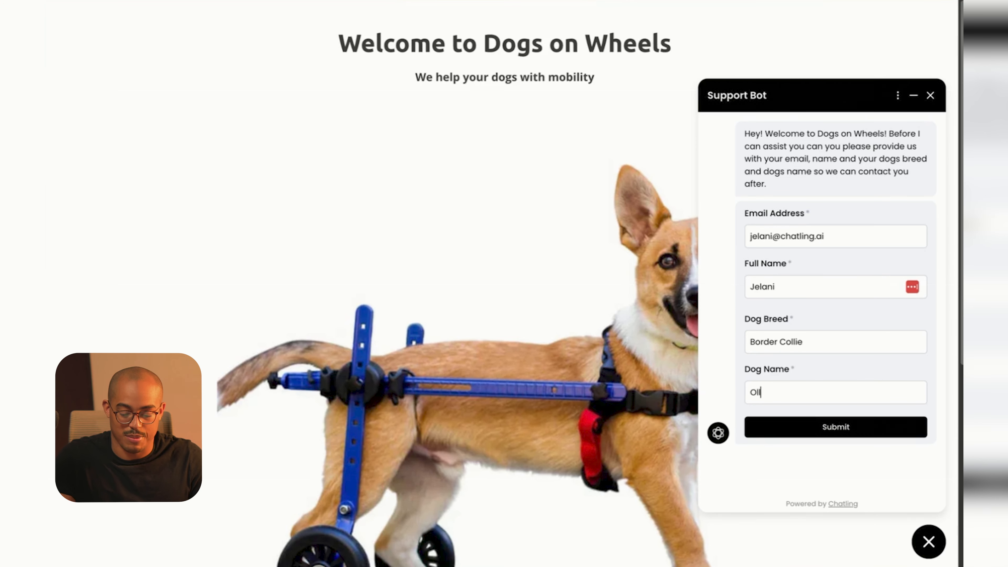
text(lie)
click(836, 427)
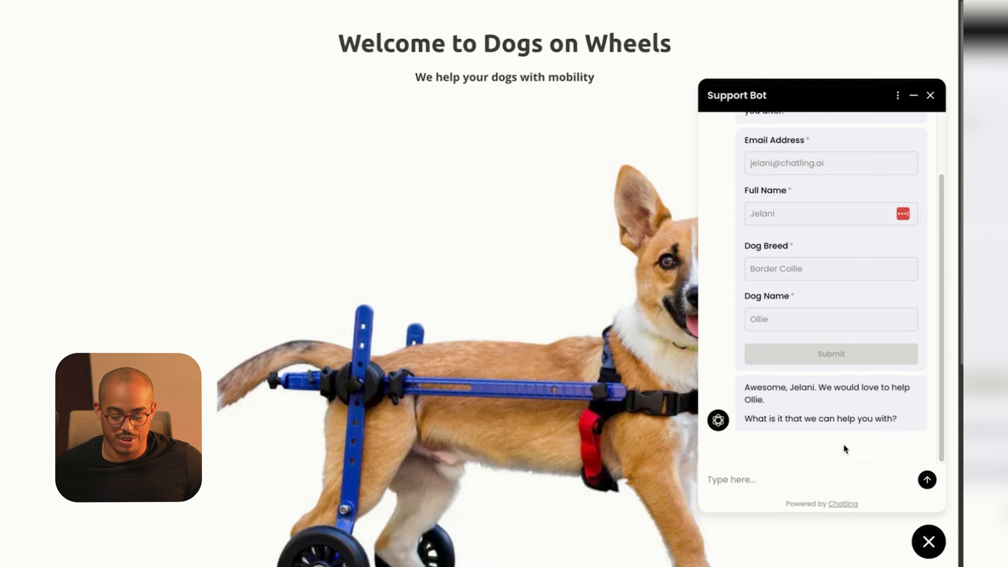
Ask the chatbot 'I need a wheelchair!'.
scroll(843, 446, down, 5)
scroll(807, 446, up, 7)
scroll(805, 447, down, 2)
text(I n)
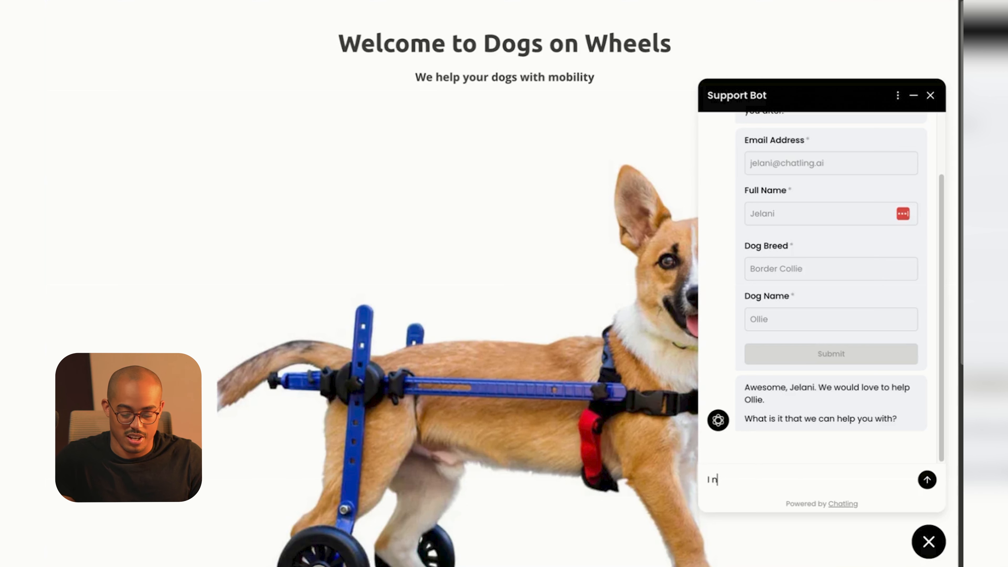
text(eed a wheelchair!)
key(Return)
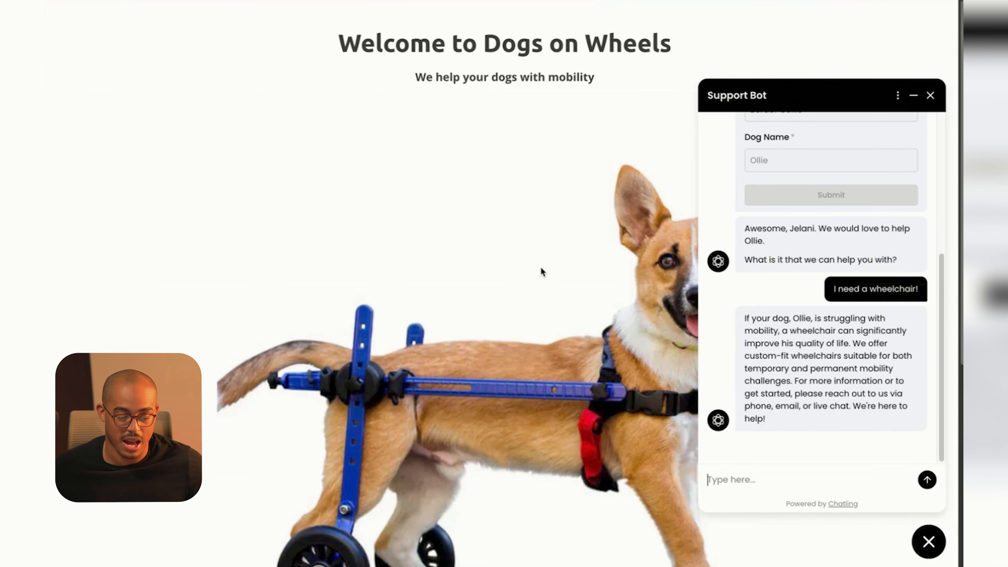
Return to the Chatling tab and view the captured lead in Contacts.
key(super+t)
click(352, 271)
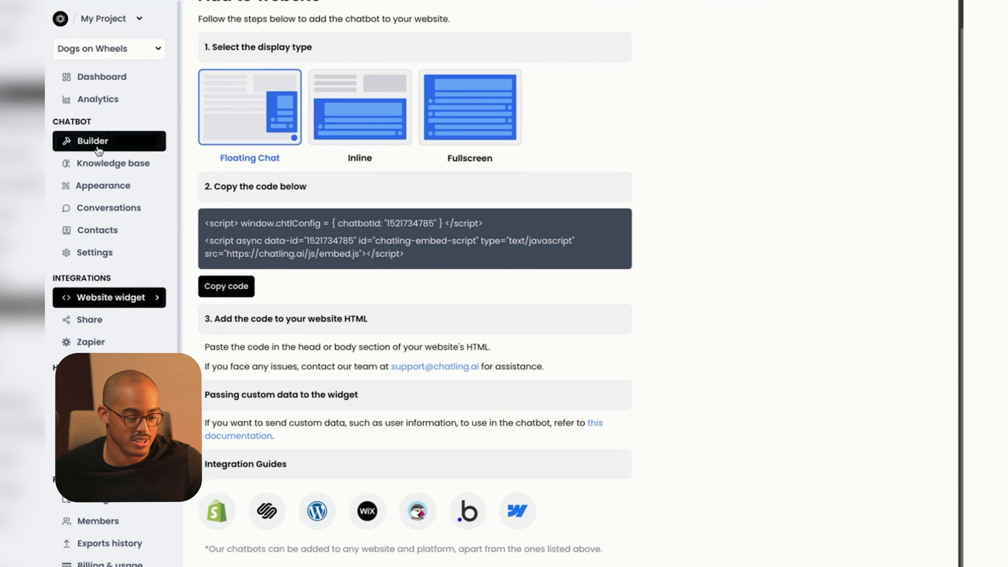
click(97, 238)
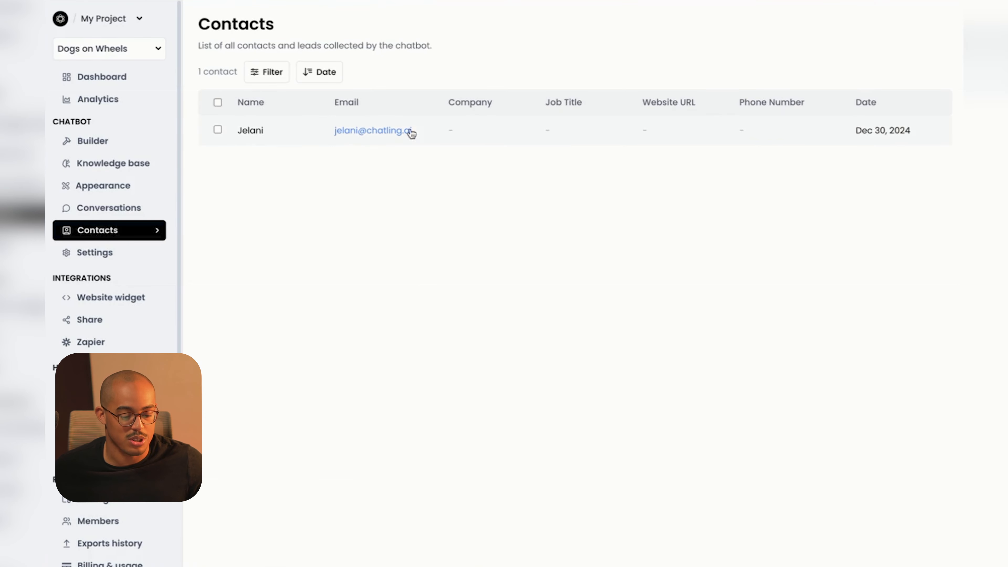